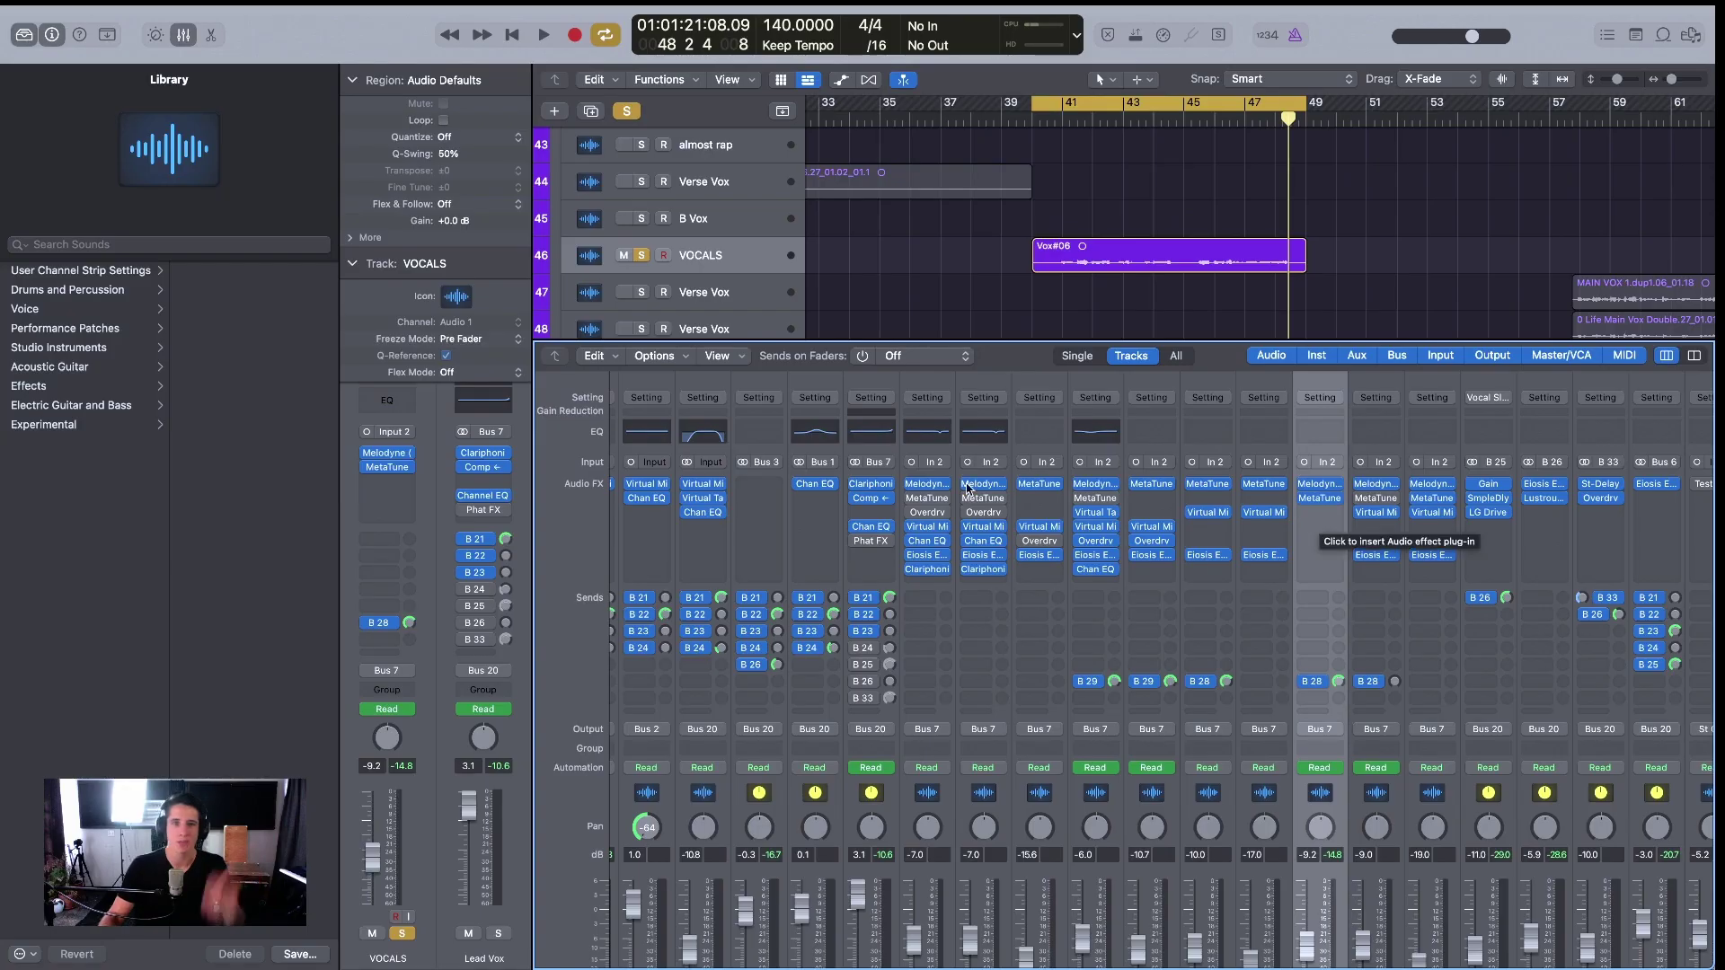
Select the Vox#06 region and insert a mono Vintage Graphic EQ on the VOCALS channel.
{"action": "left_click", "coordinate": [1118, 242]}
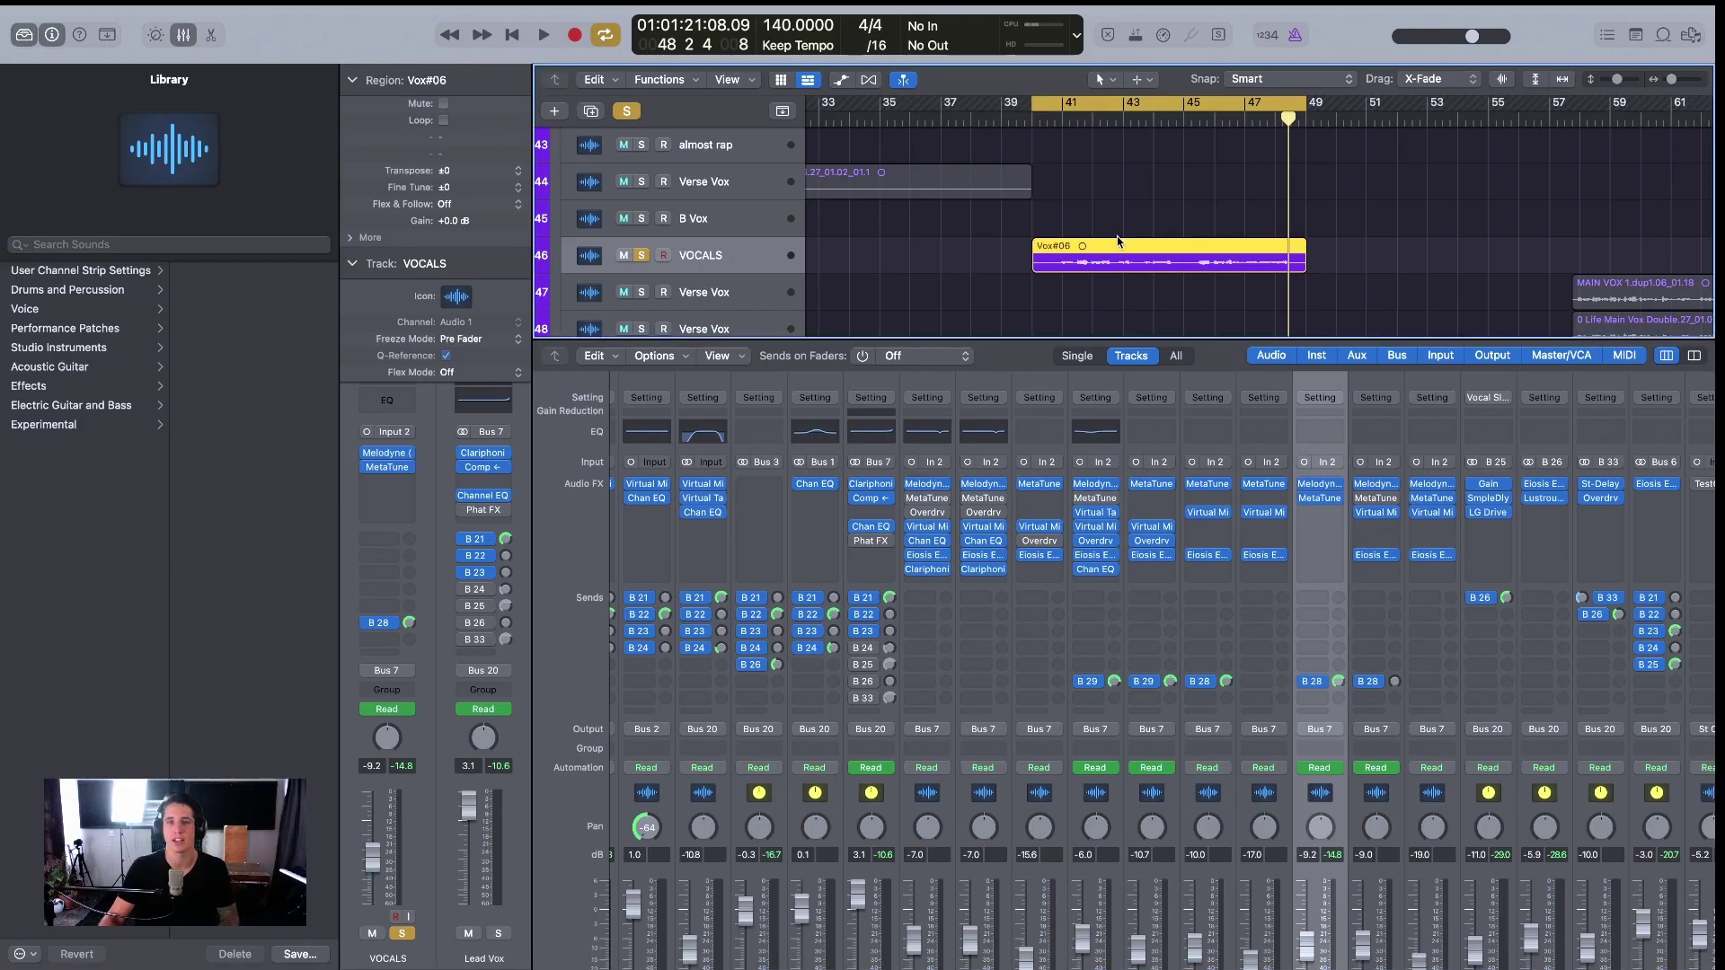
{"action": "left_click", "coordinate": [1323, 519]}
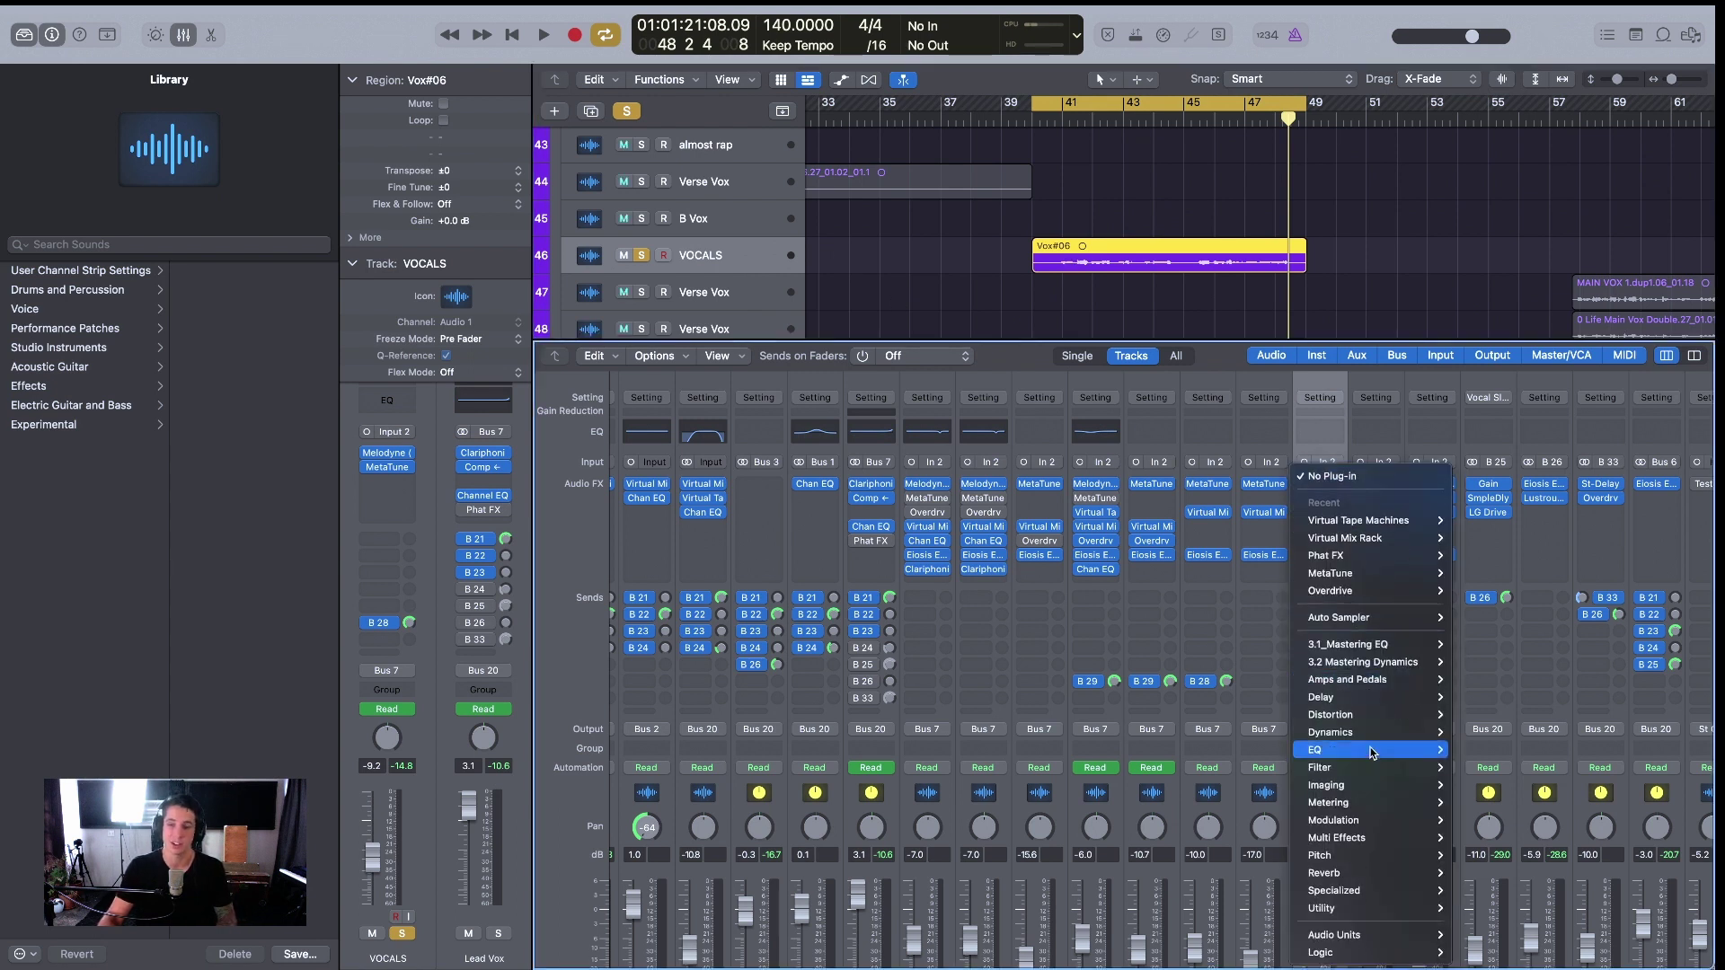
{"action": "mouse_move", "coordinate": [1359, 722]}
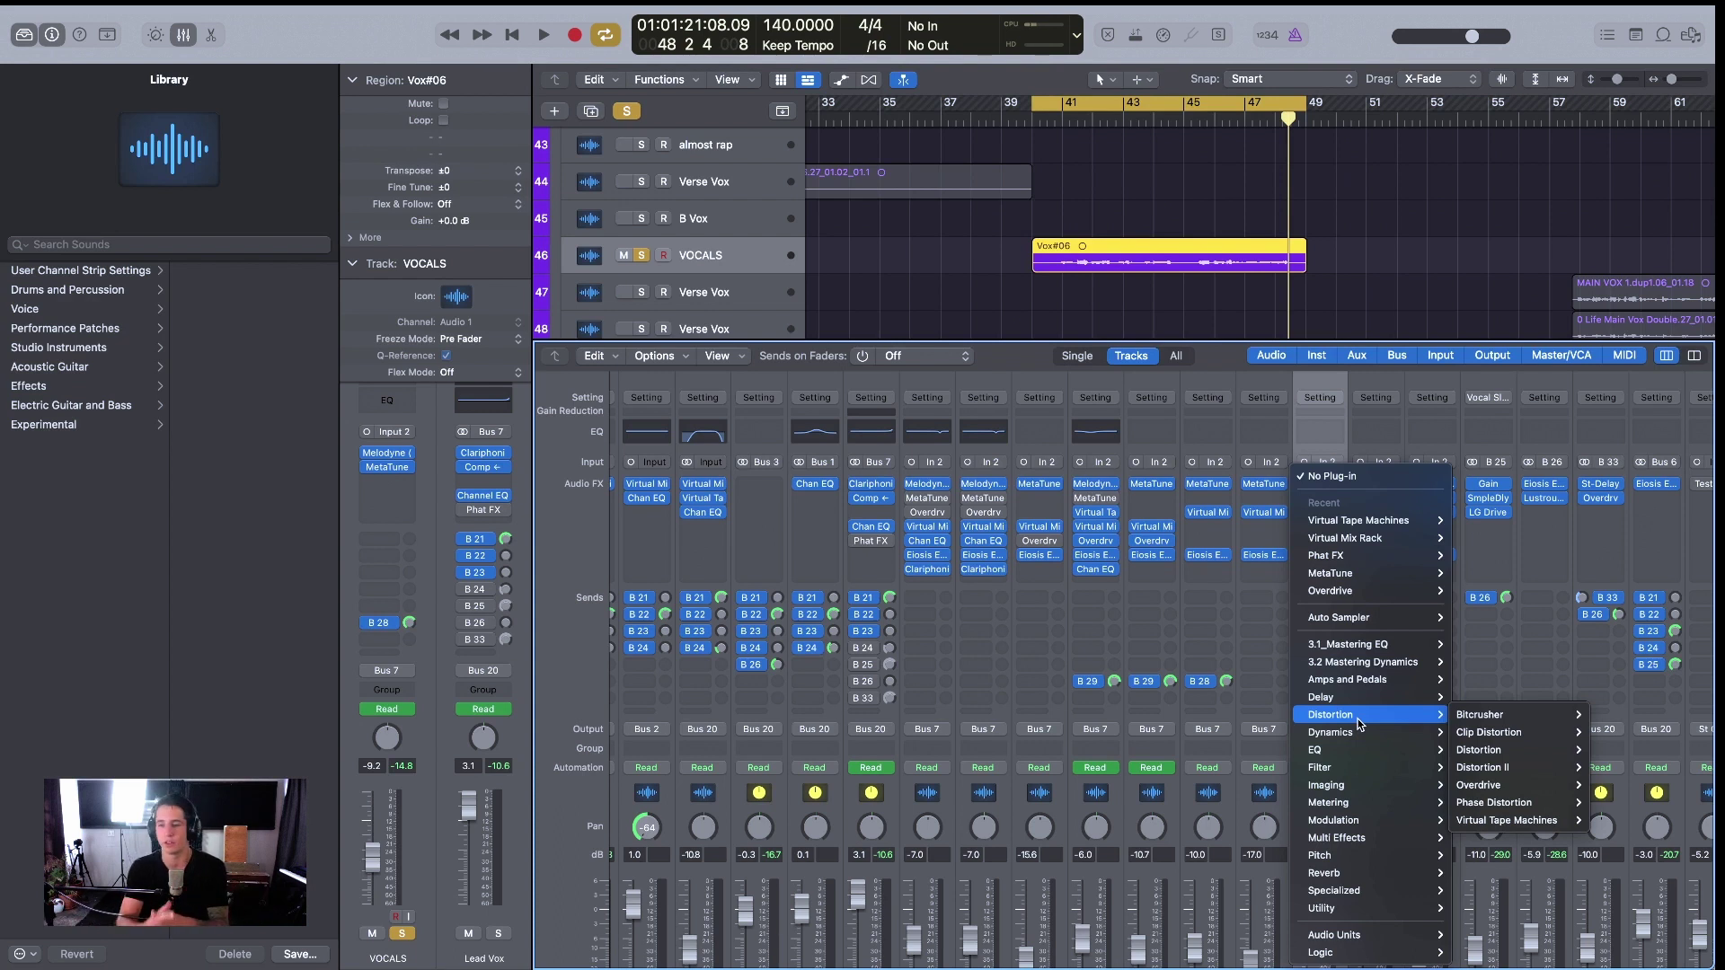
{"action": "mouse_move", "coordinate": [1347, 749]}
{"action": "mouse_move", "coordinate": [1522, 856]}
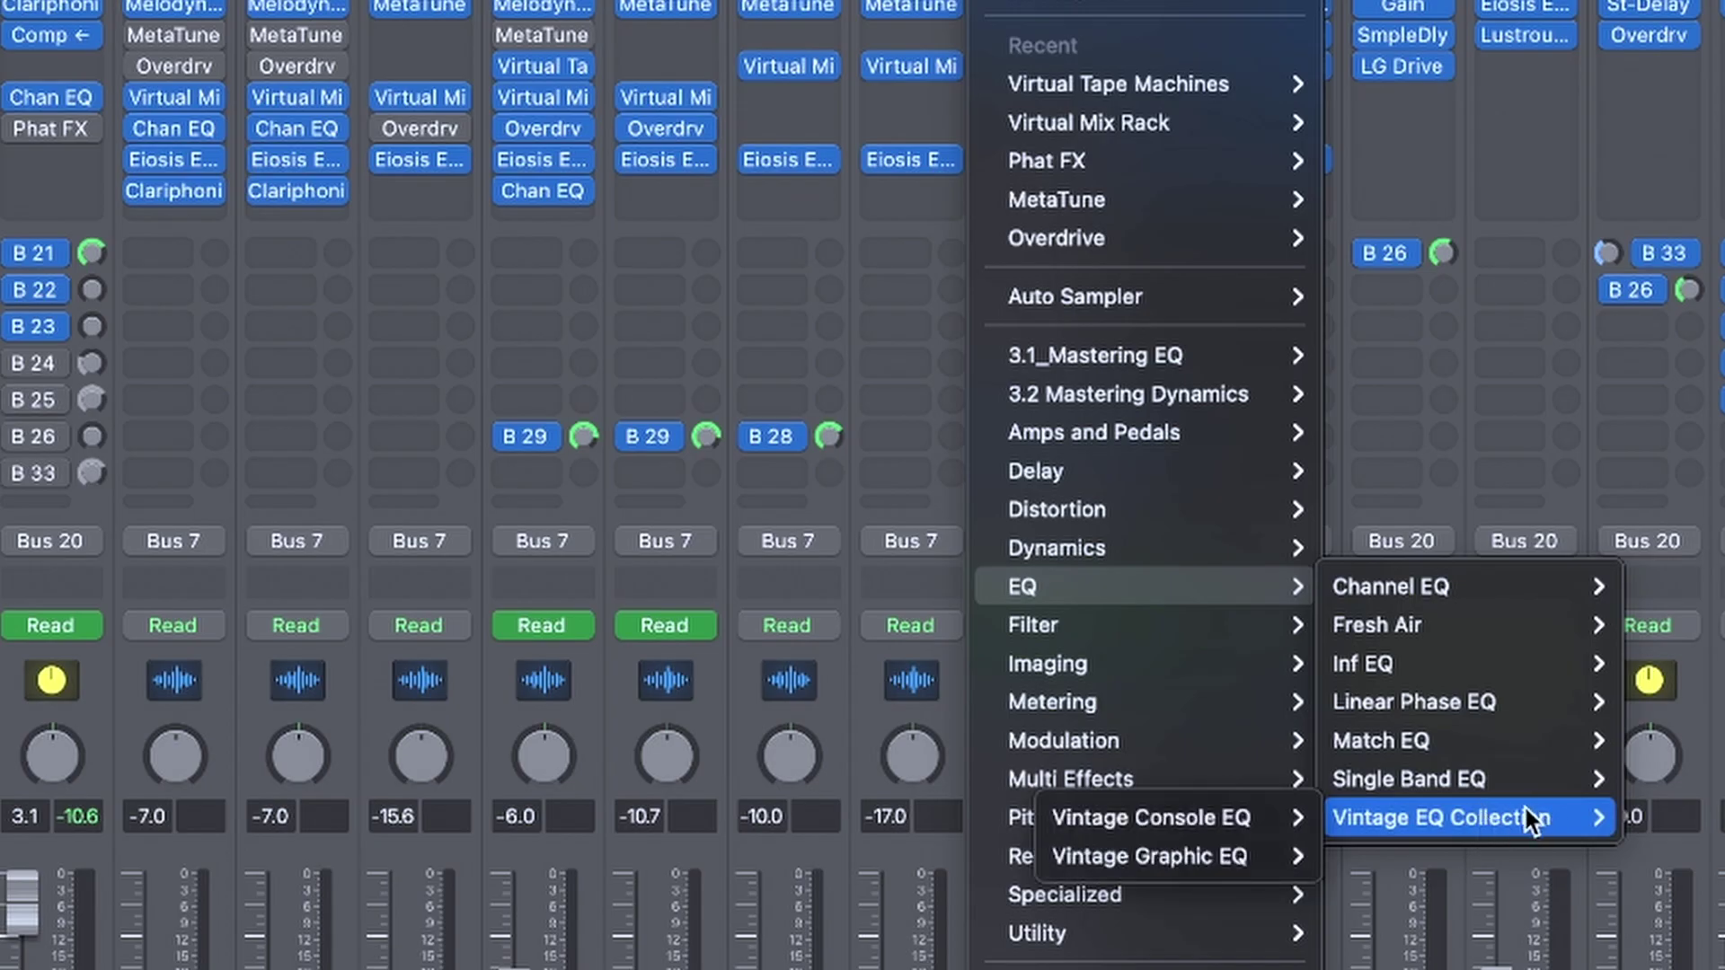
{"action": "mouse_move", "coordinate": [1178, 857]}
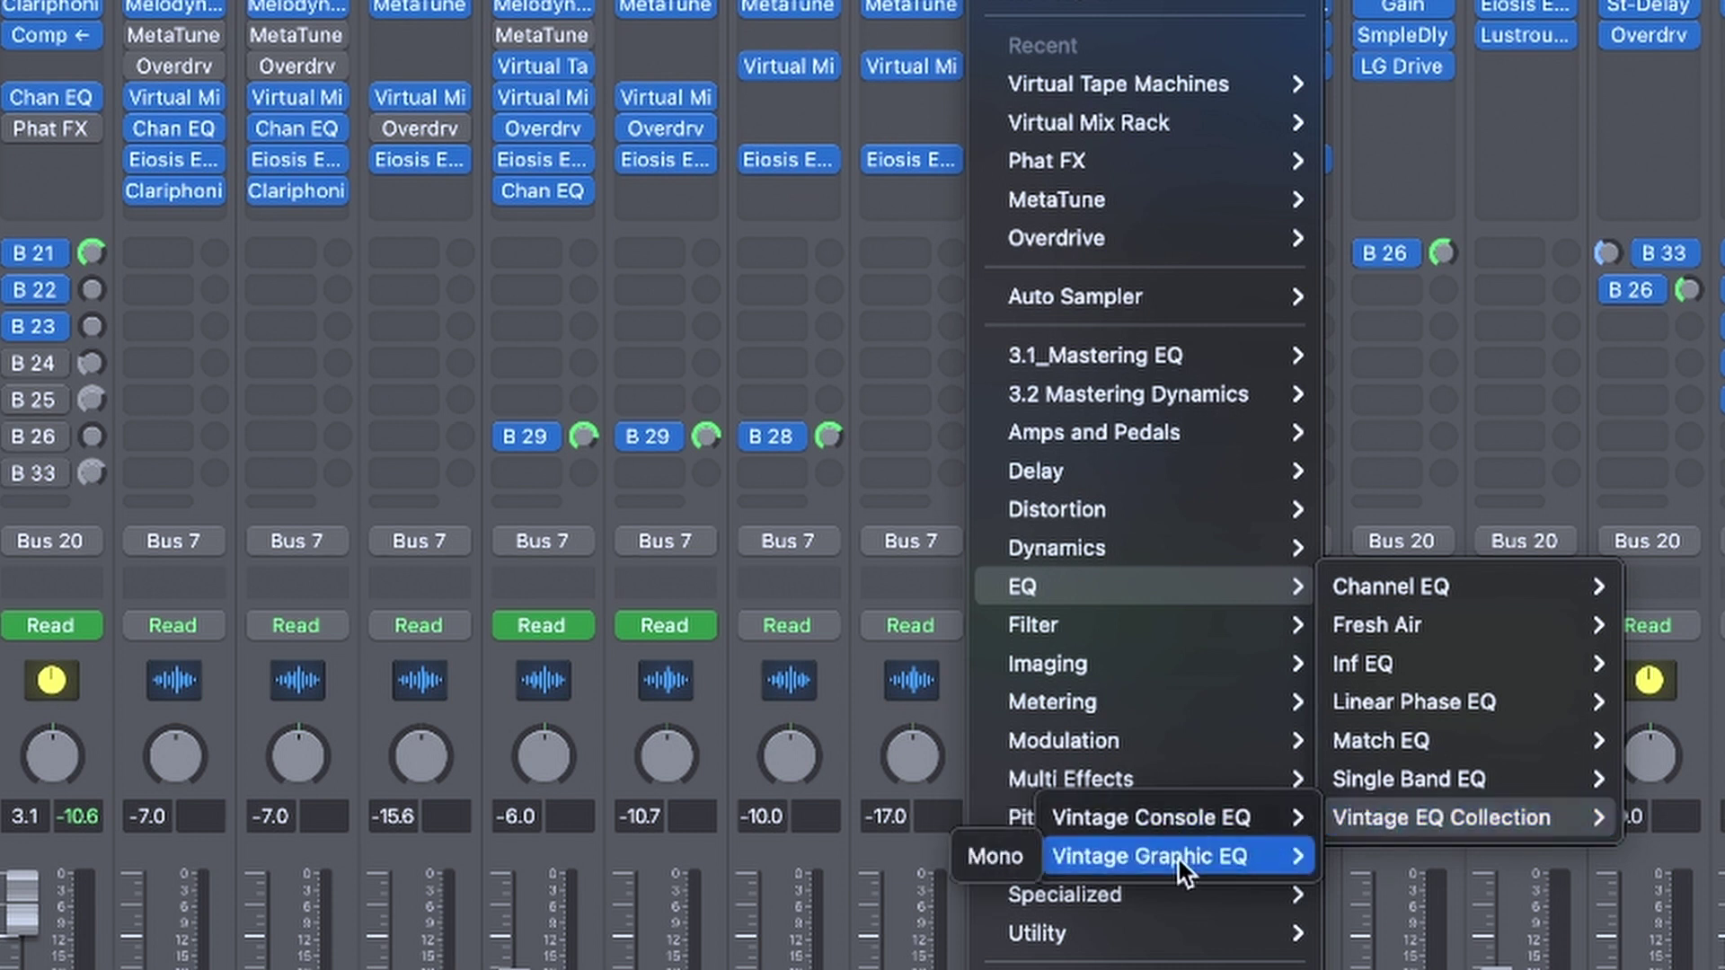
{"action": "left_click", "coordinate": [968, 853]}
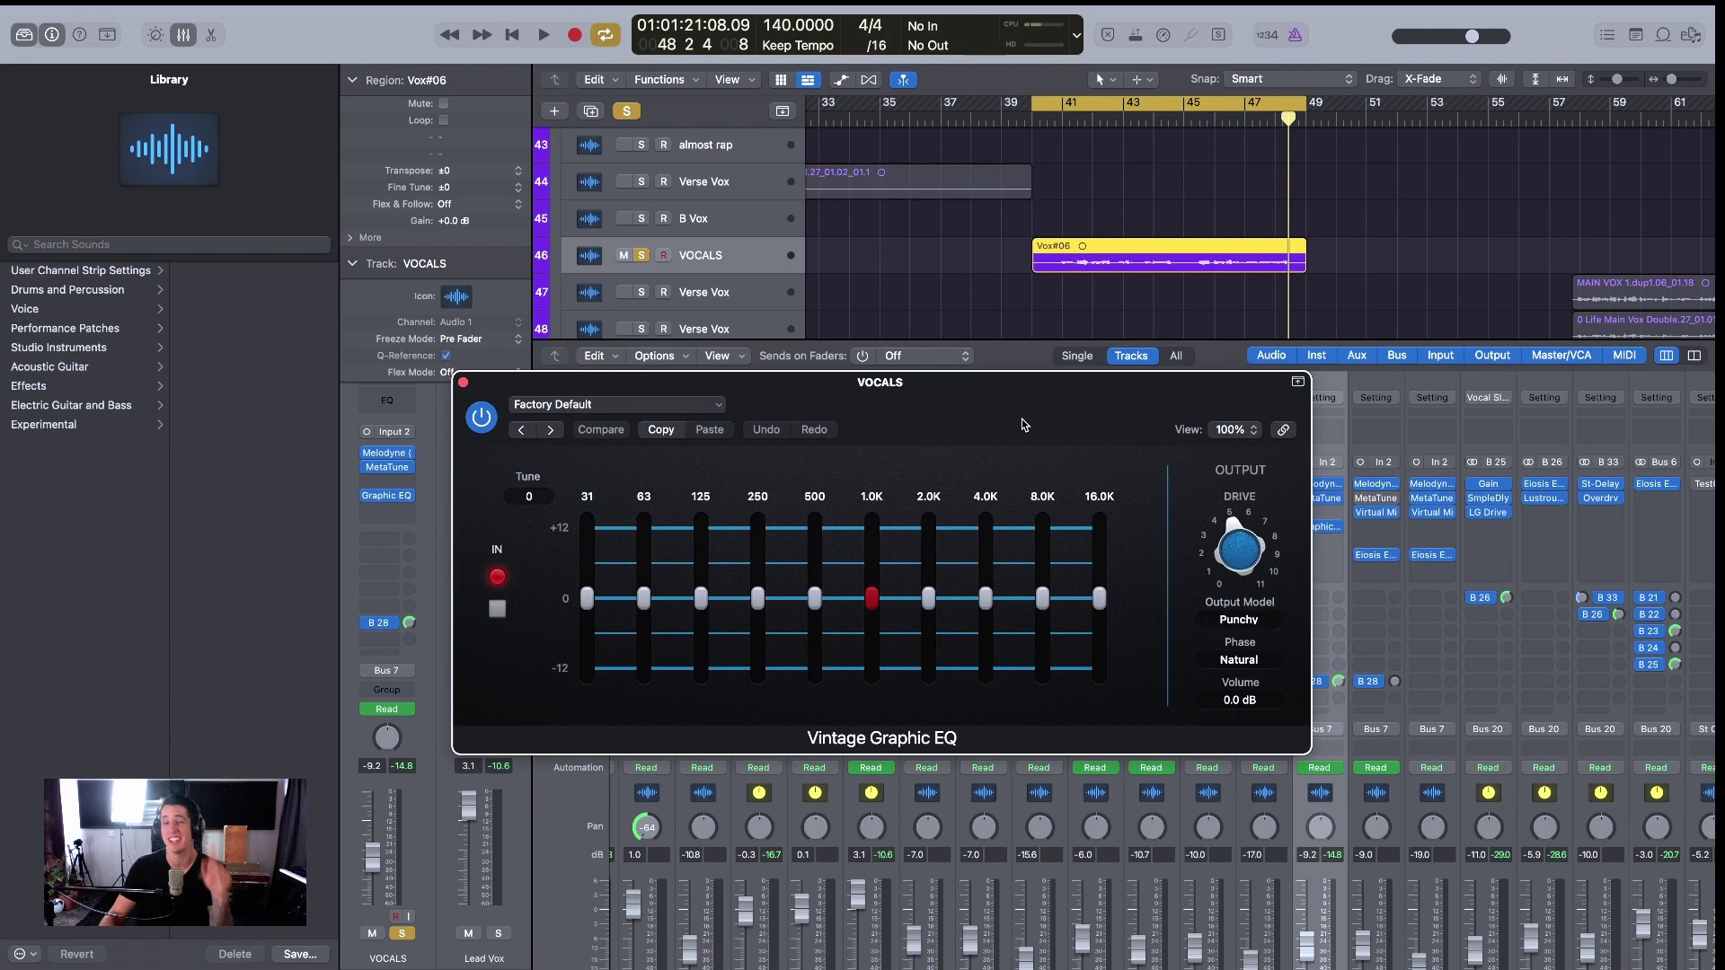
Set the Vintage Graphic EQ output model to Smooth and move its window off the mixer.
{"action": "left_click", "coordinate": [1253, 620]}
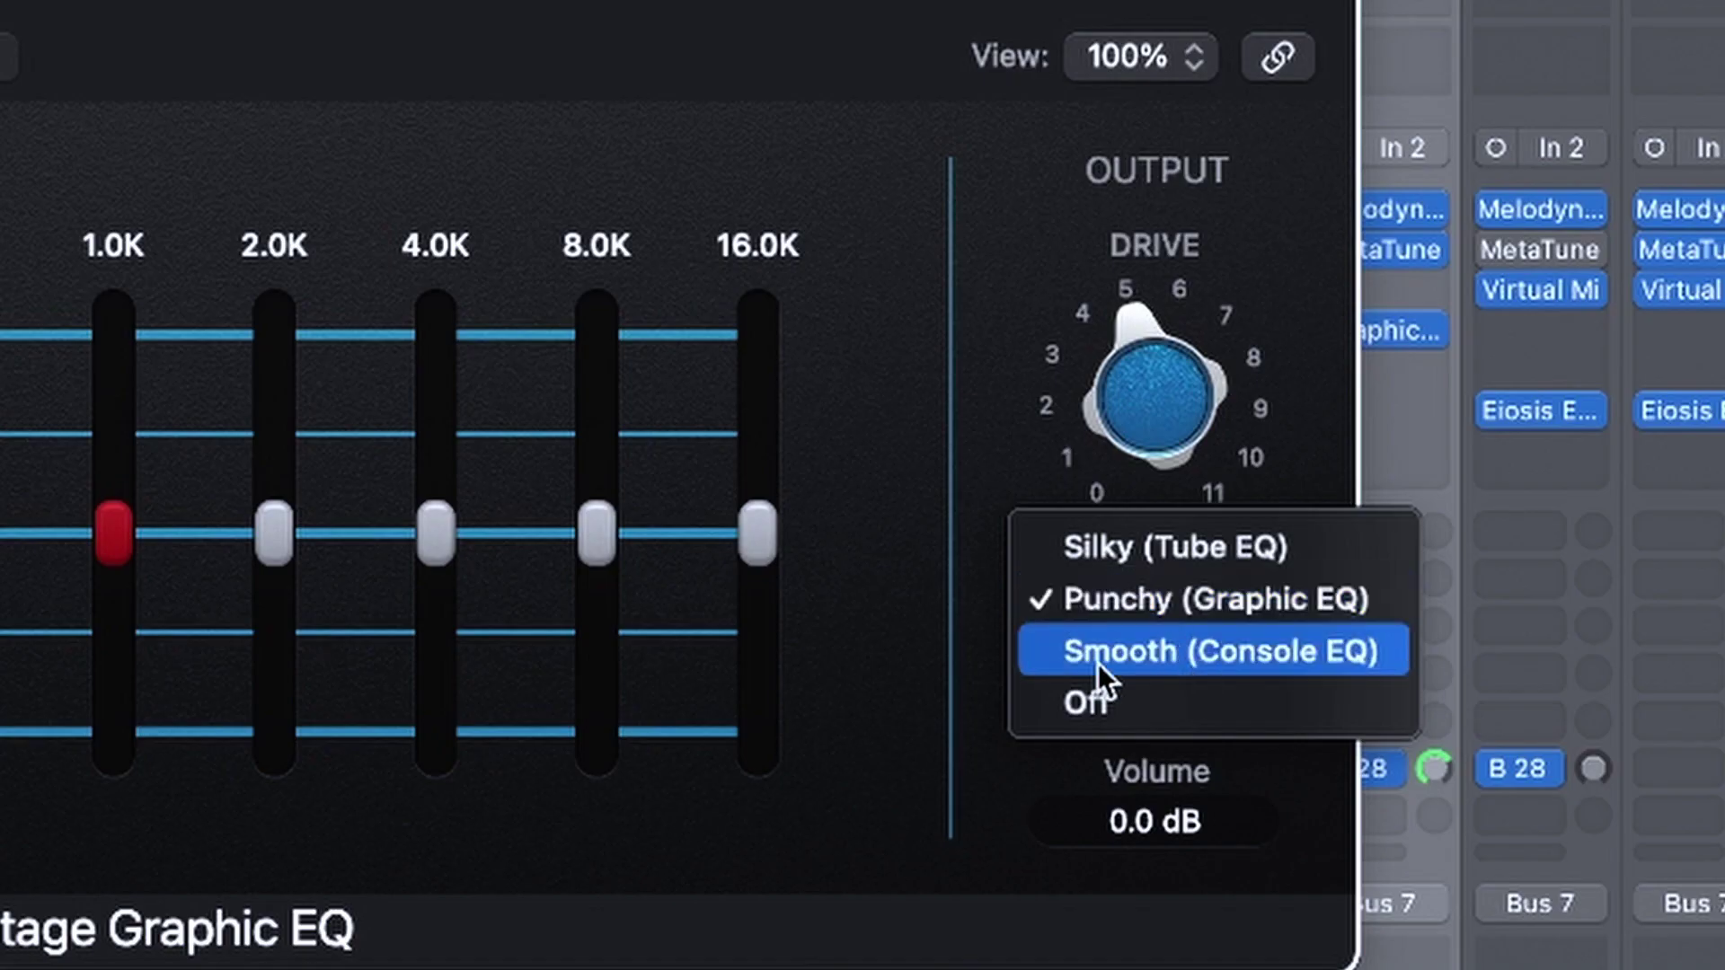
{"action": "left_click", "coordinate": [1212, 648]}
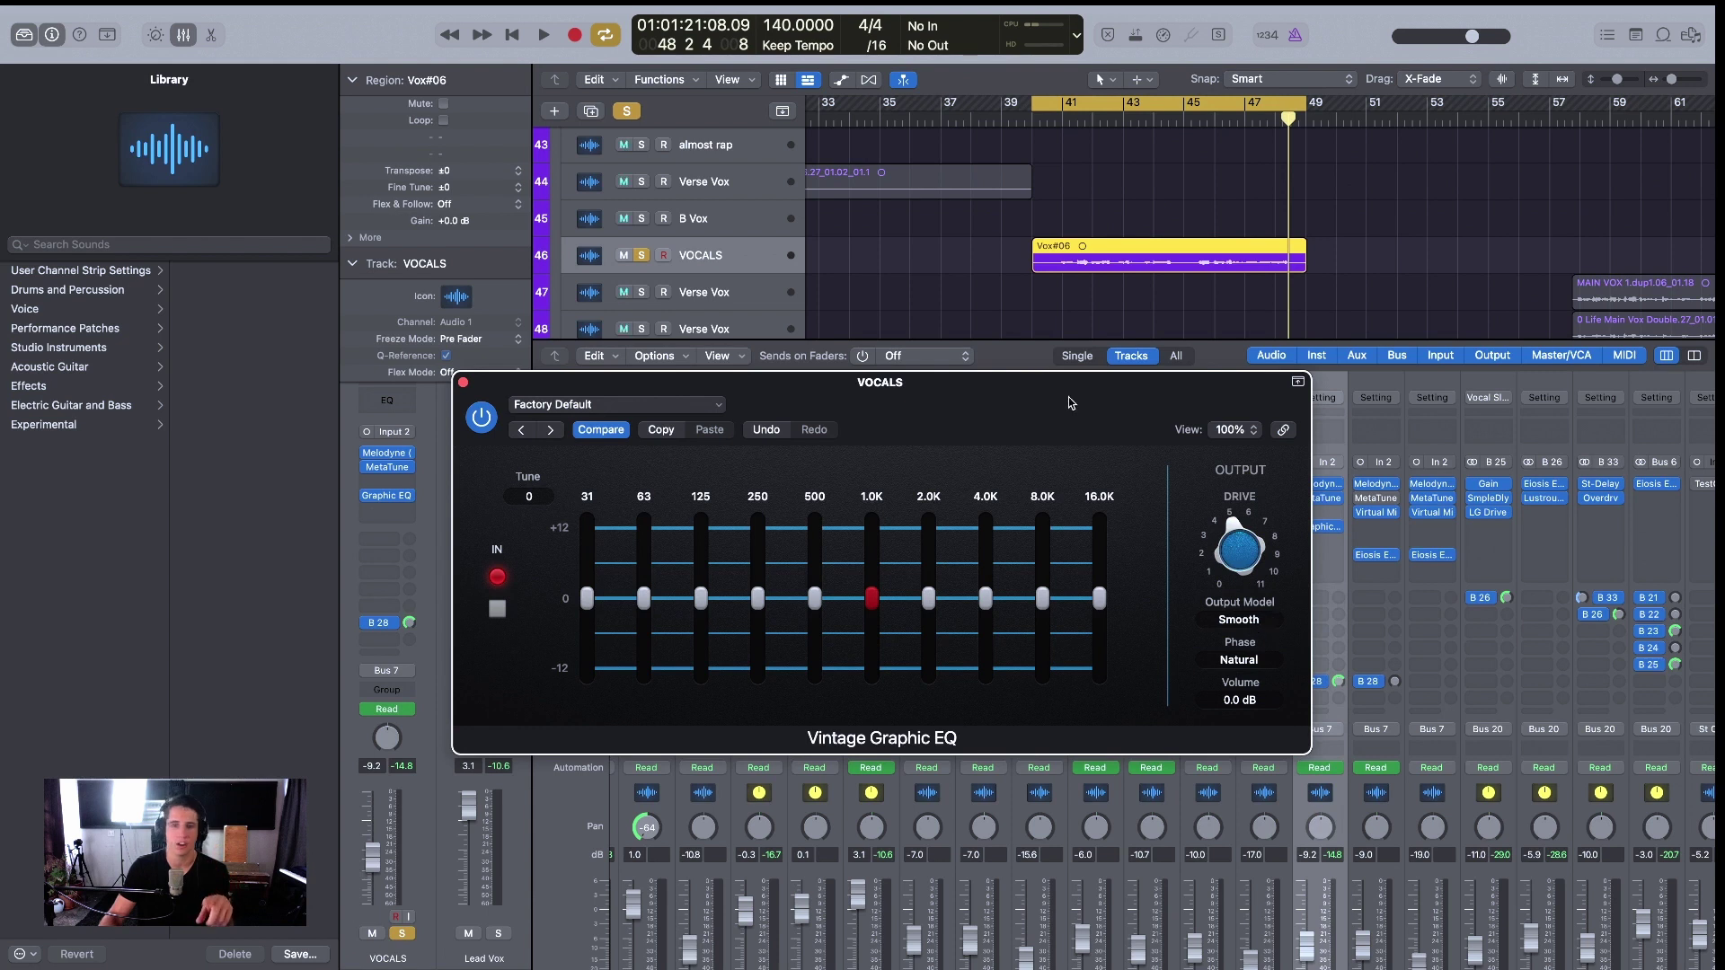
{"action": "left_click_drag", "start_coordinate": [1070, 402], "coordinate": [1161, 281]}
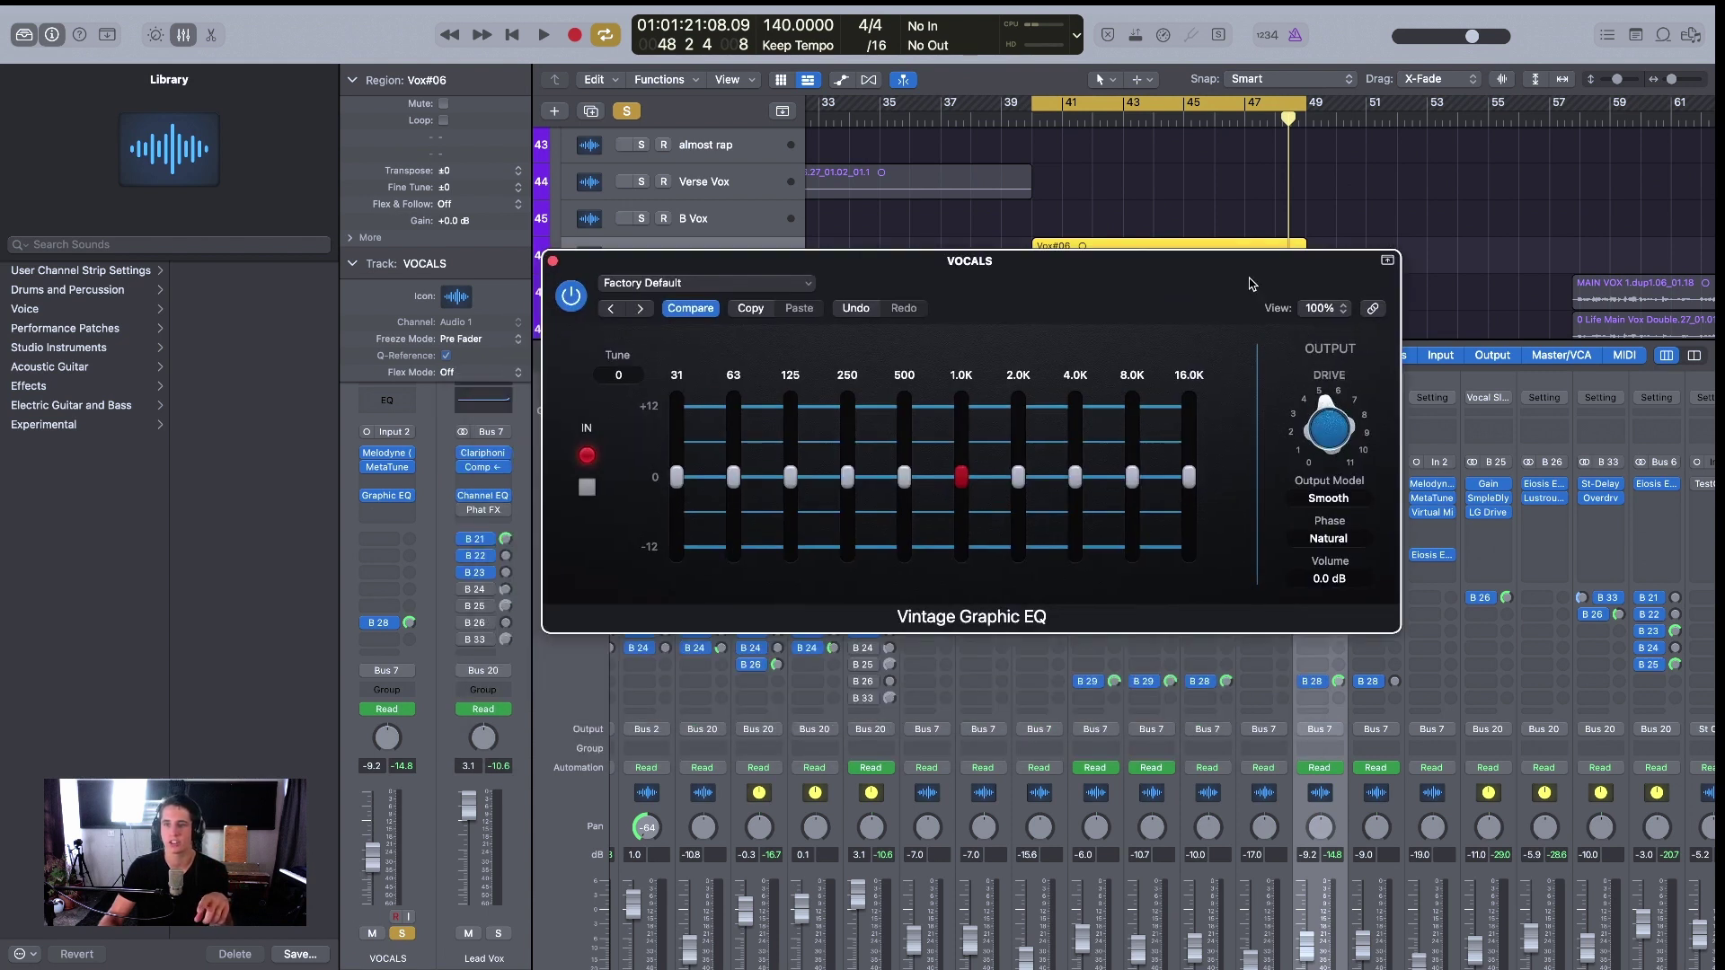
{"action": "left_click_drag", "start_coordinate": [1251, 284], "coordinate": [1217, 488]}
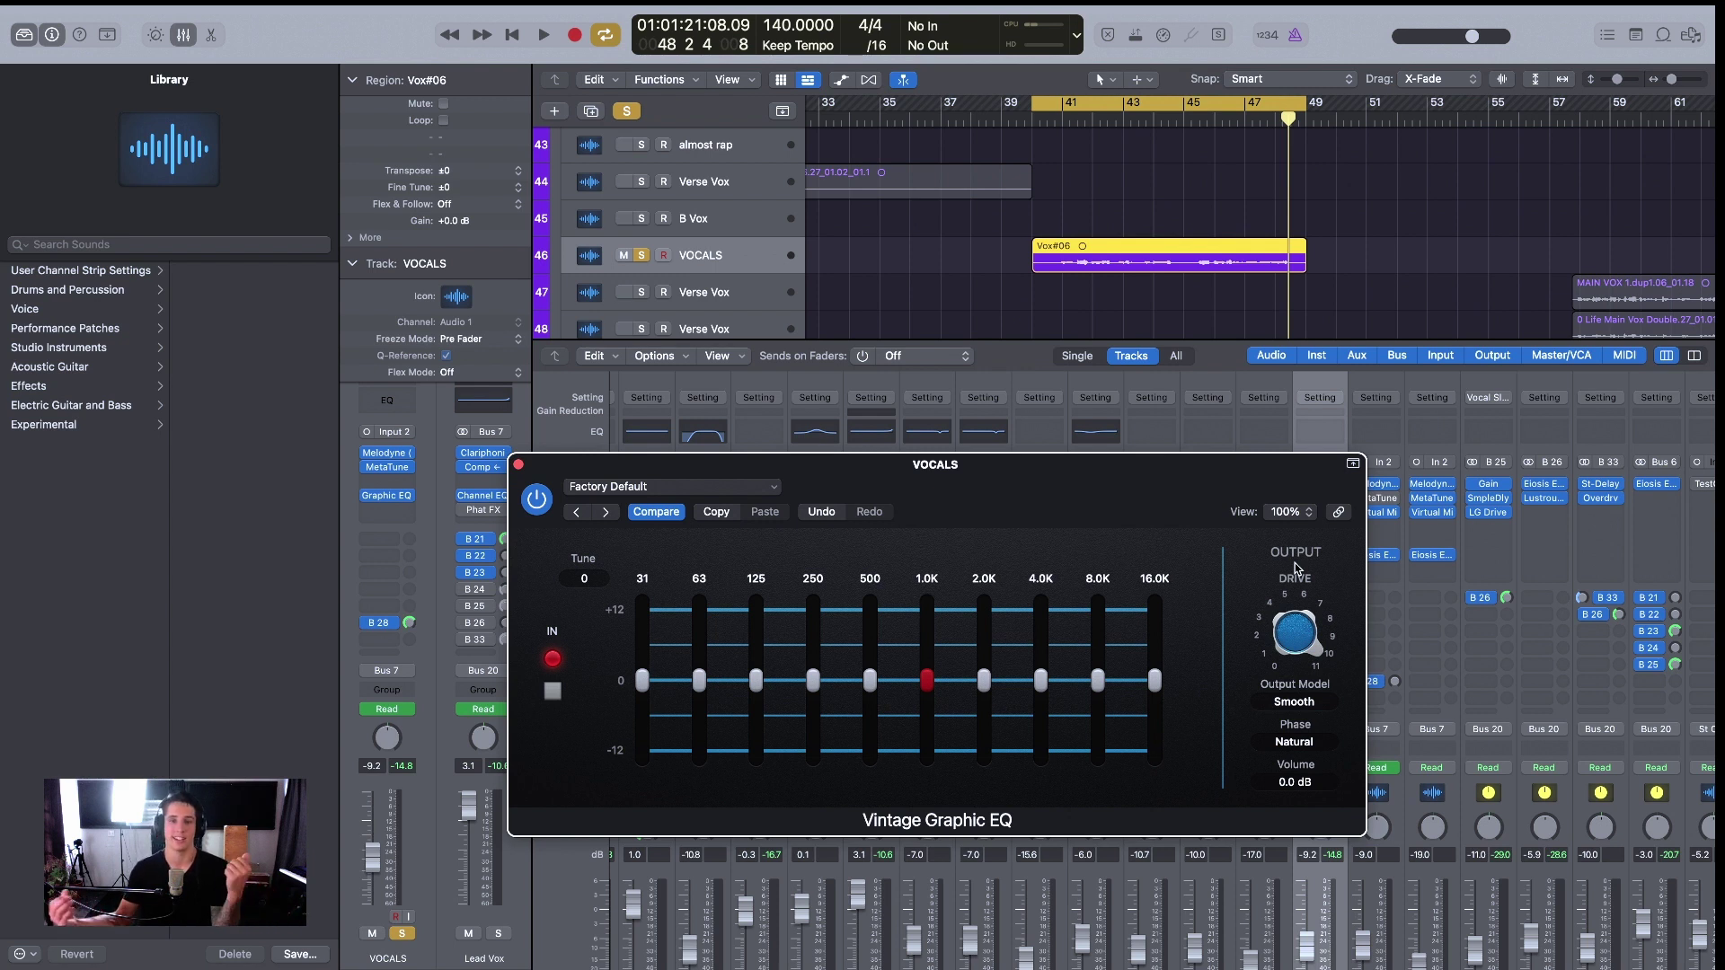
{"action": "left_click_drag", "start_coordinate": [1154, 482], "coordinate": [1162, 379]}
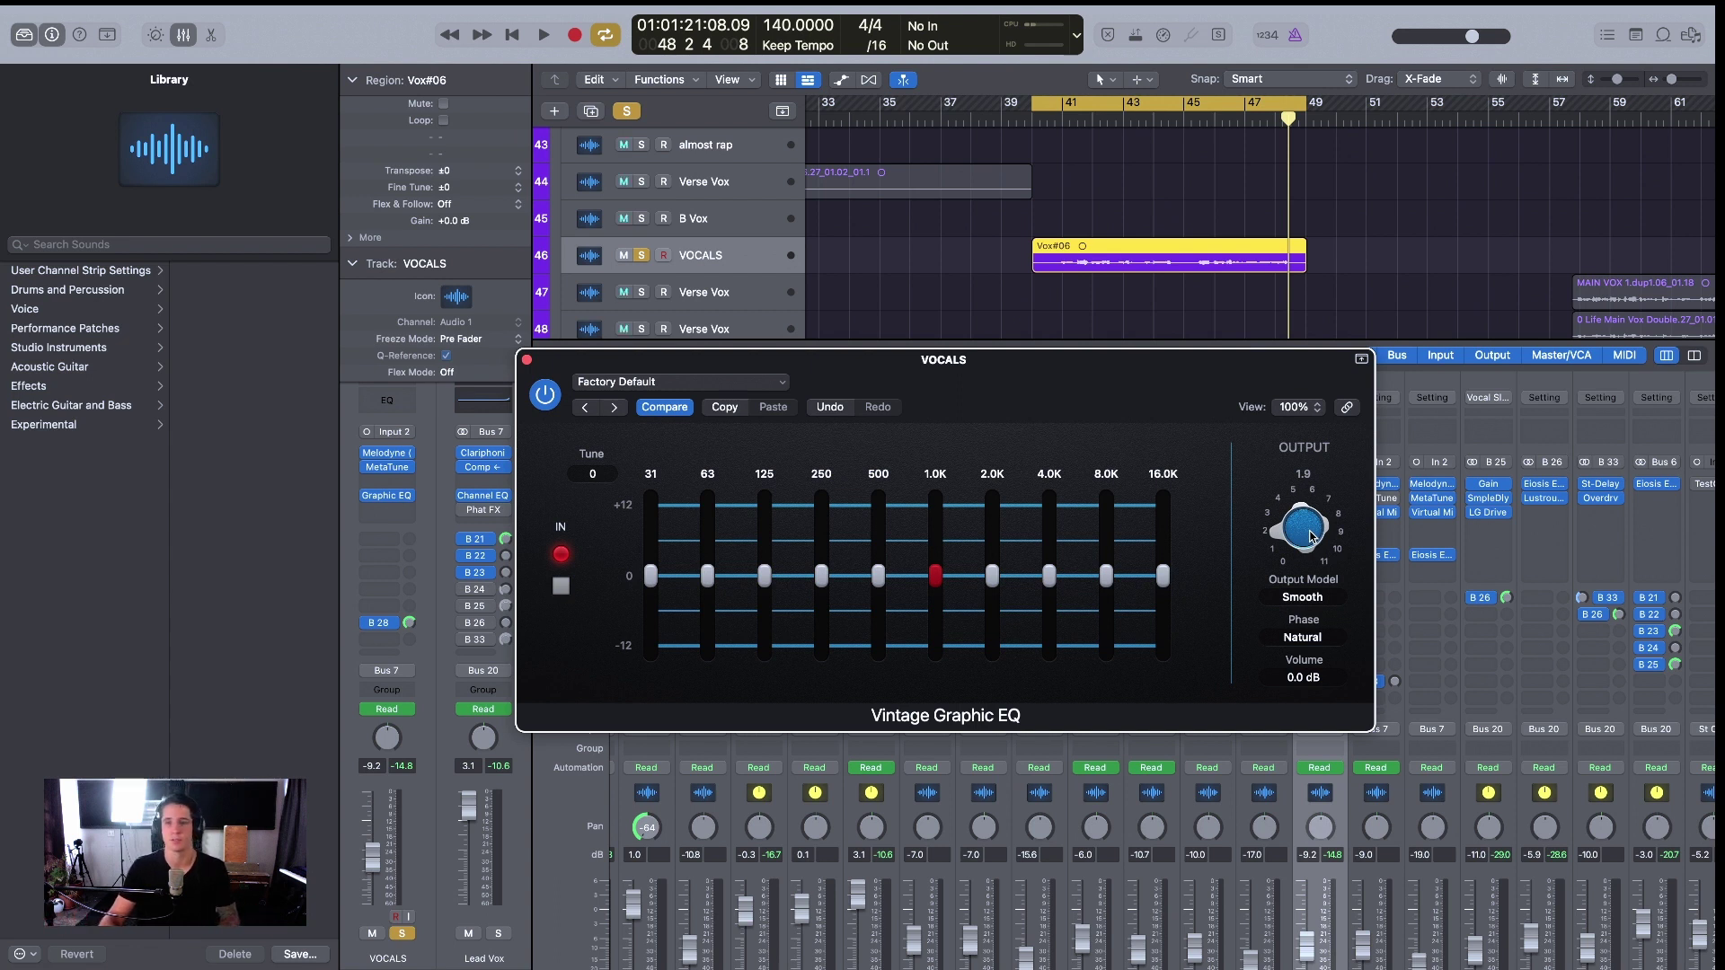
Play from bar 41, bypass and re-enable the EQ, stop, and open the Stereo Out MultiMeter.
{"action": "left_click_drag", "start_coordinate": [1033, 103], "coordinate": [1058, 104]}
{"action": "key", "text": "space"}
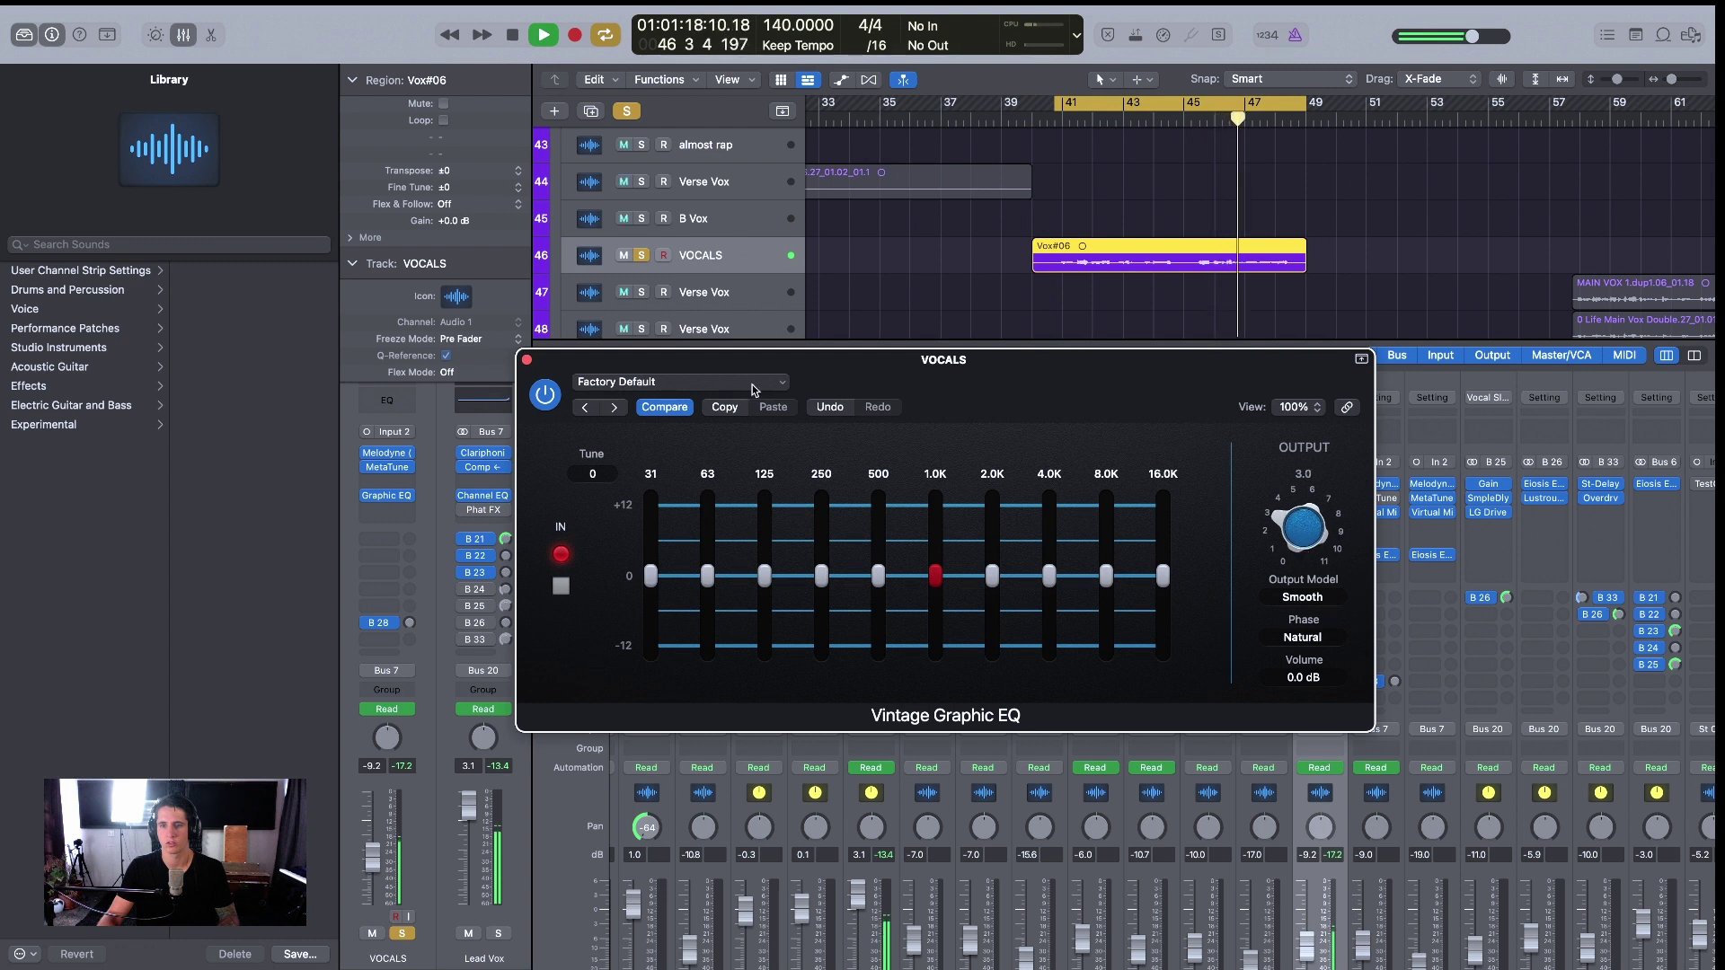
{"action": "left_click", "coordinate": [545, 394]}
{"action": "left_click", "coordinate": [545, 394]}
{"action": "left_click_drag", "start_coordinate": [1104, 381], "coordinate": [1156, 399]}
{"action": "key", "text": "space"}
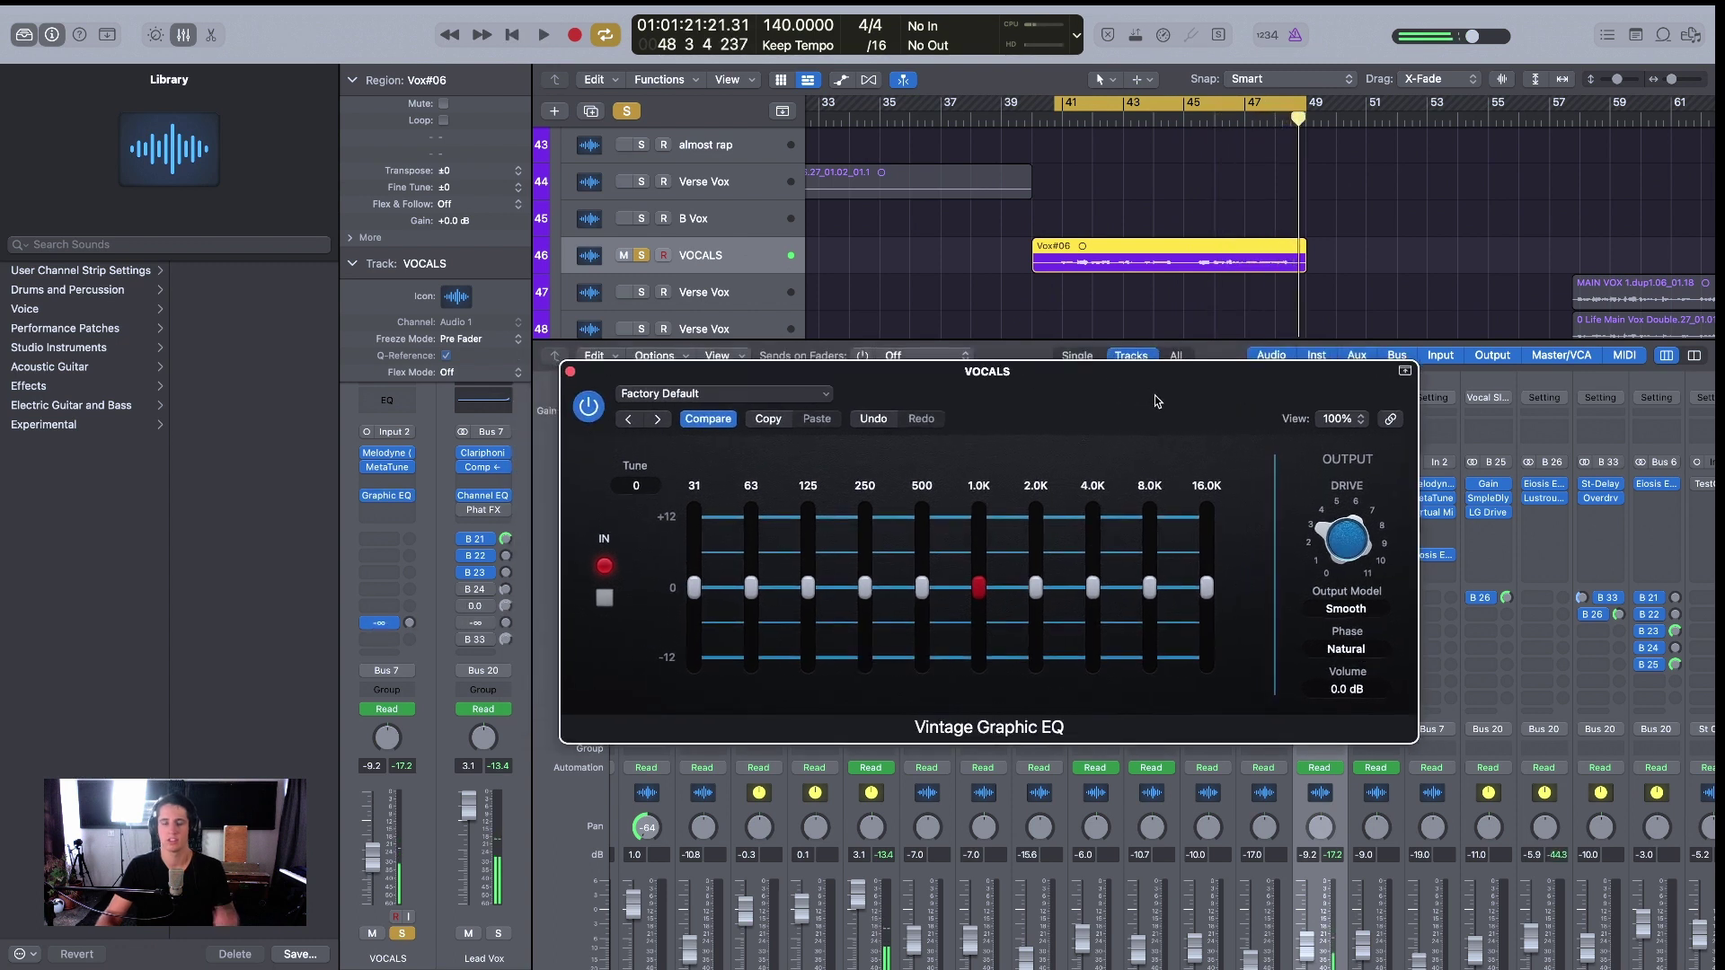
{"action": "left_click_drag", "start_coordinate": [1035, 414], "coordinate": [1050, 395]}
{"action": "scroll", "coordinate": [1598, 642], "scroll_direction": "right", "scroll_amount": 10}
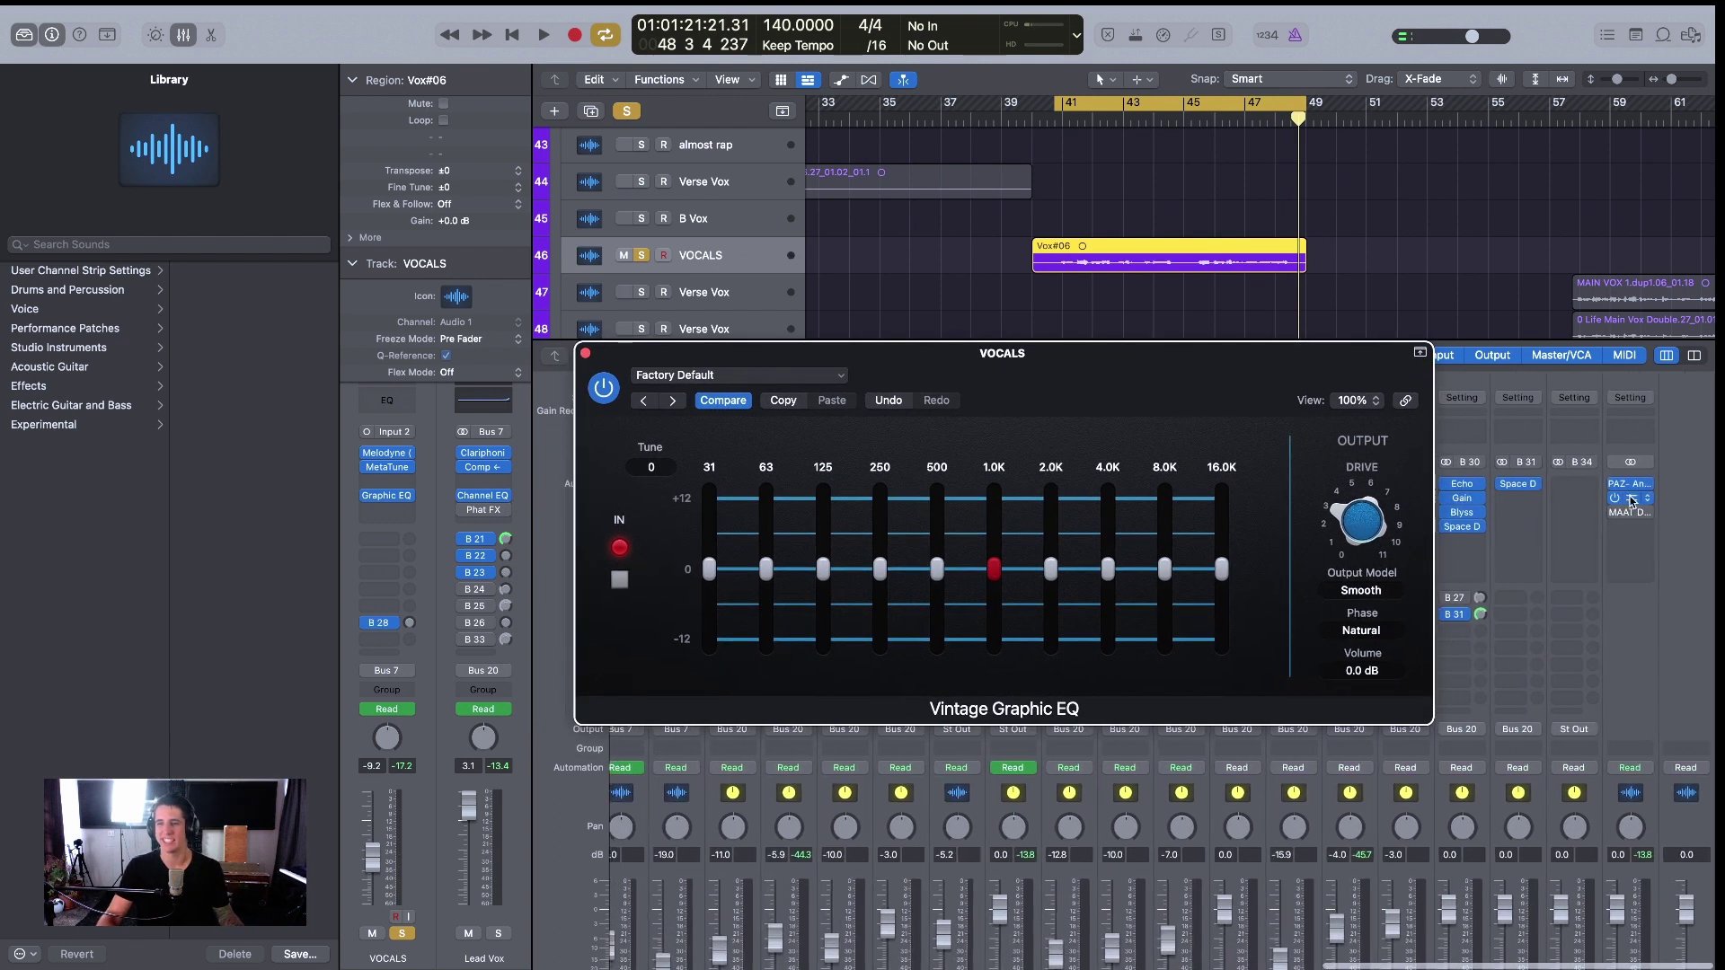
{"action": "left_click", "coordinate": [1631, 500]}
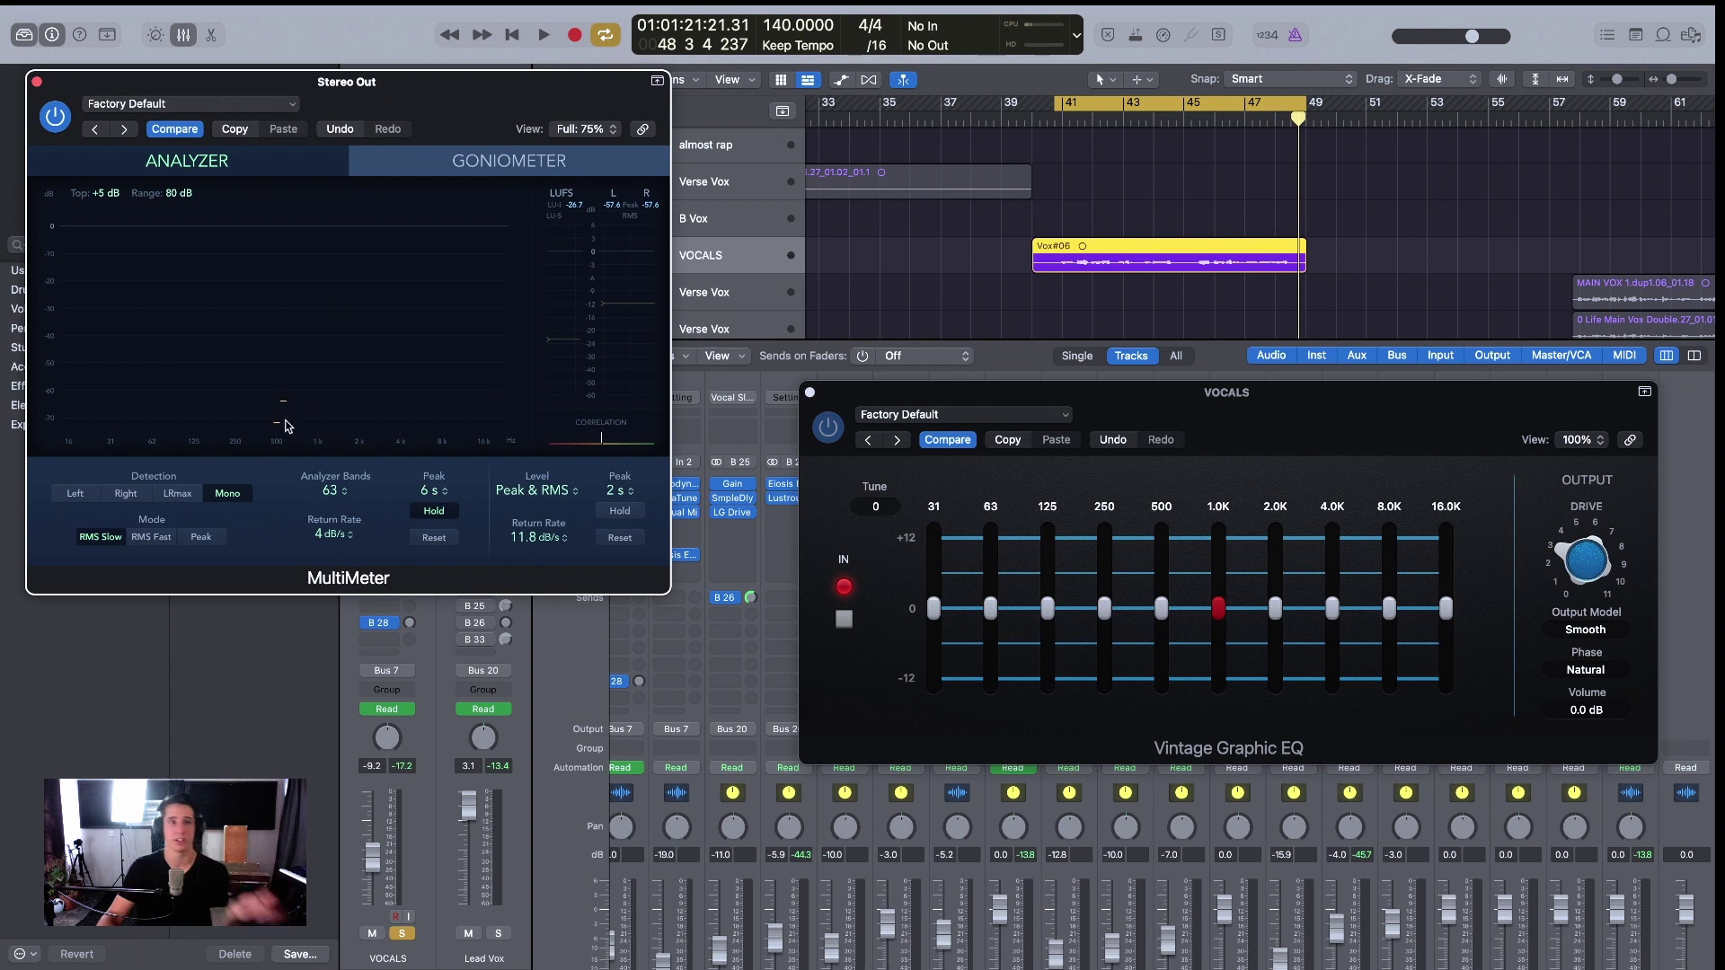
Arrange the MultiMeter beside the VOCALS EQ and play through bar 48 to watch the spectrum.
{"action": "left_click_drag", "start_coordinate": [474, 107], "coordinate": [477, 115]}
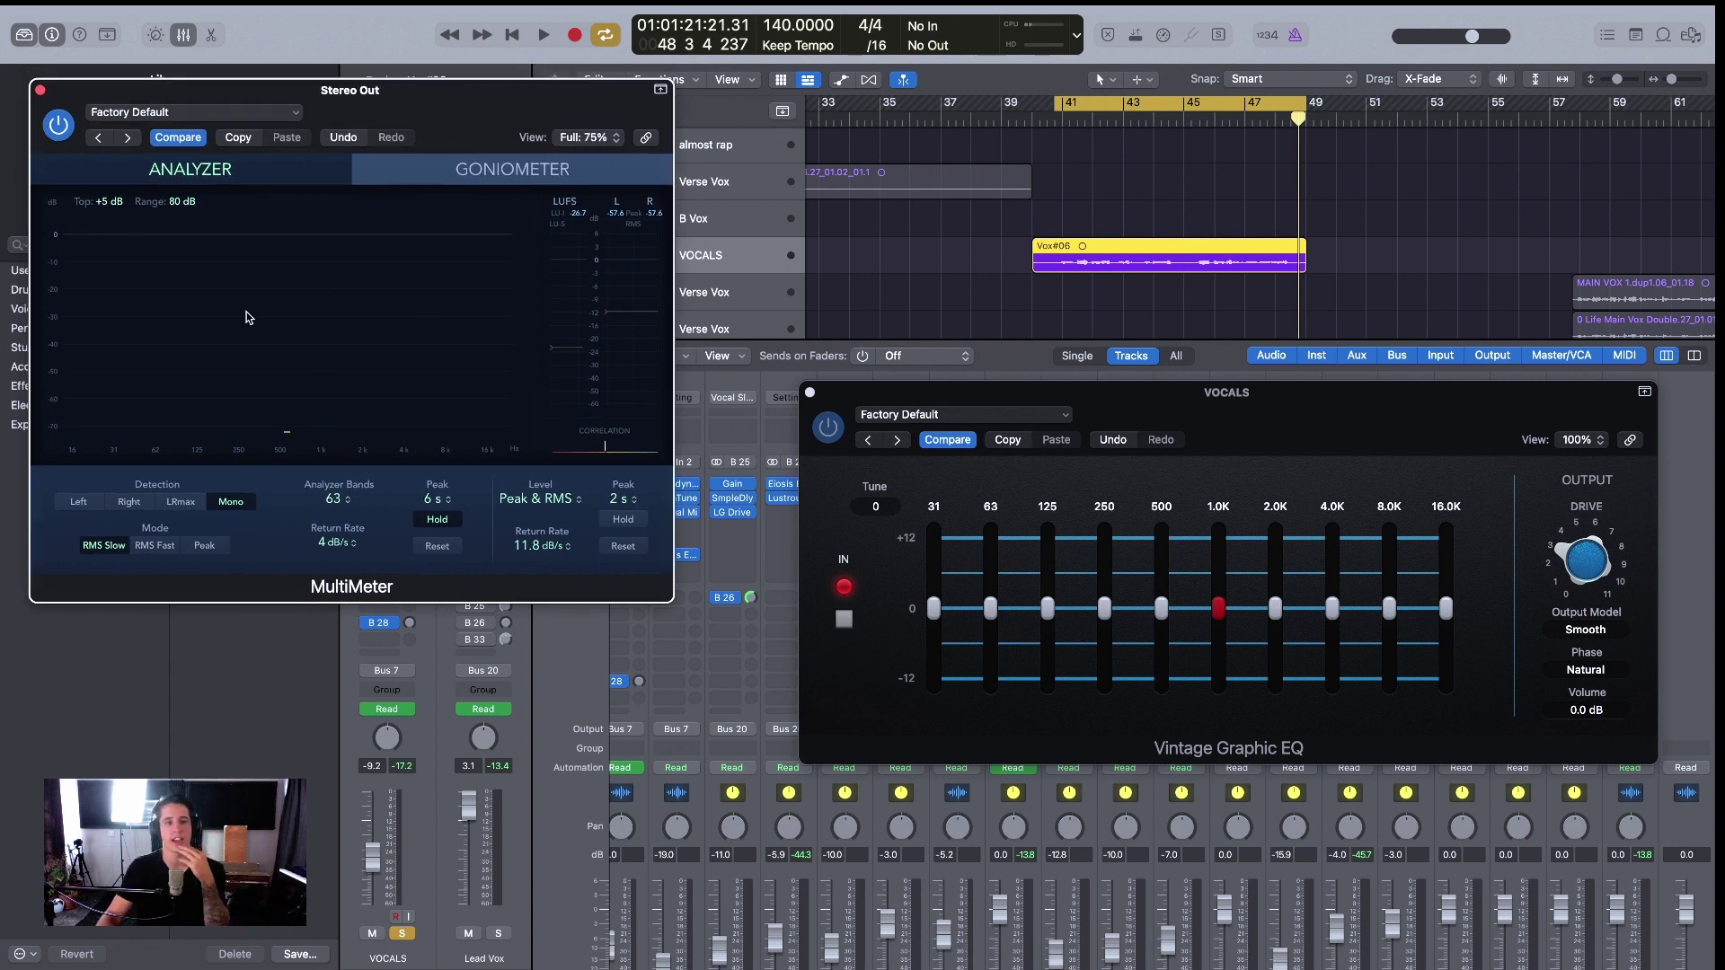
{"action": "left_click", "coordinate": [1386, 481]}
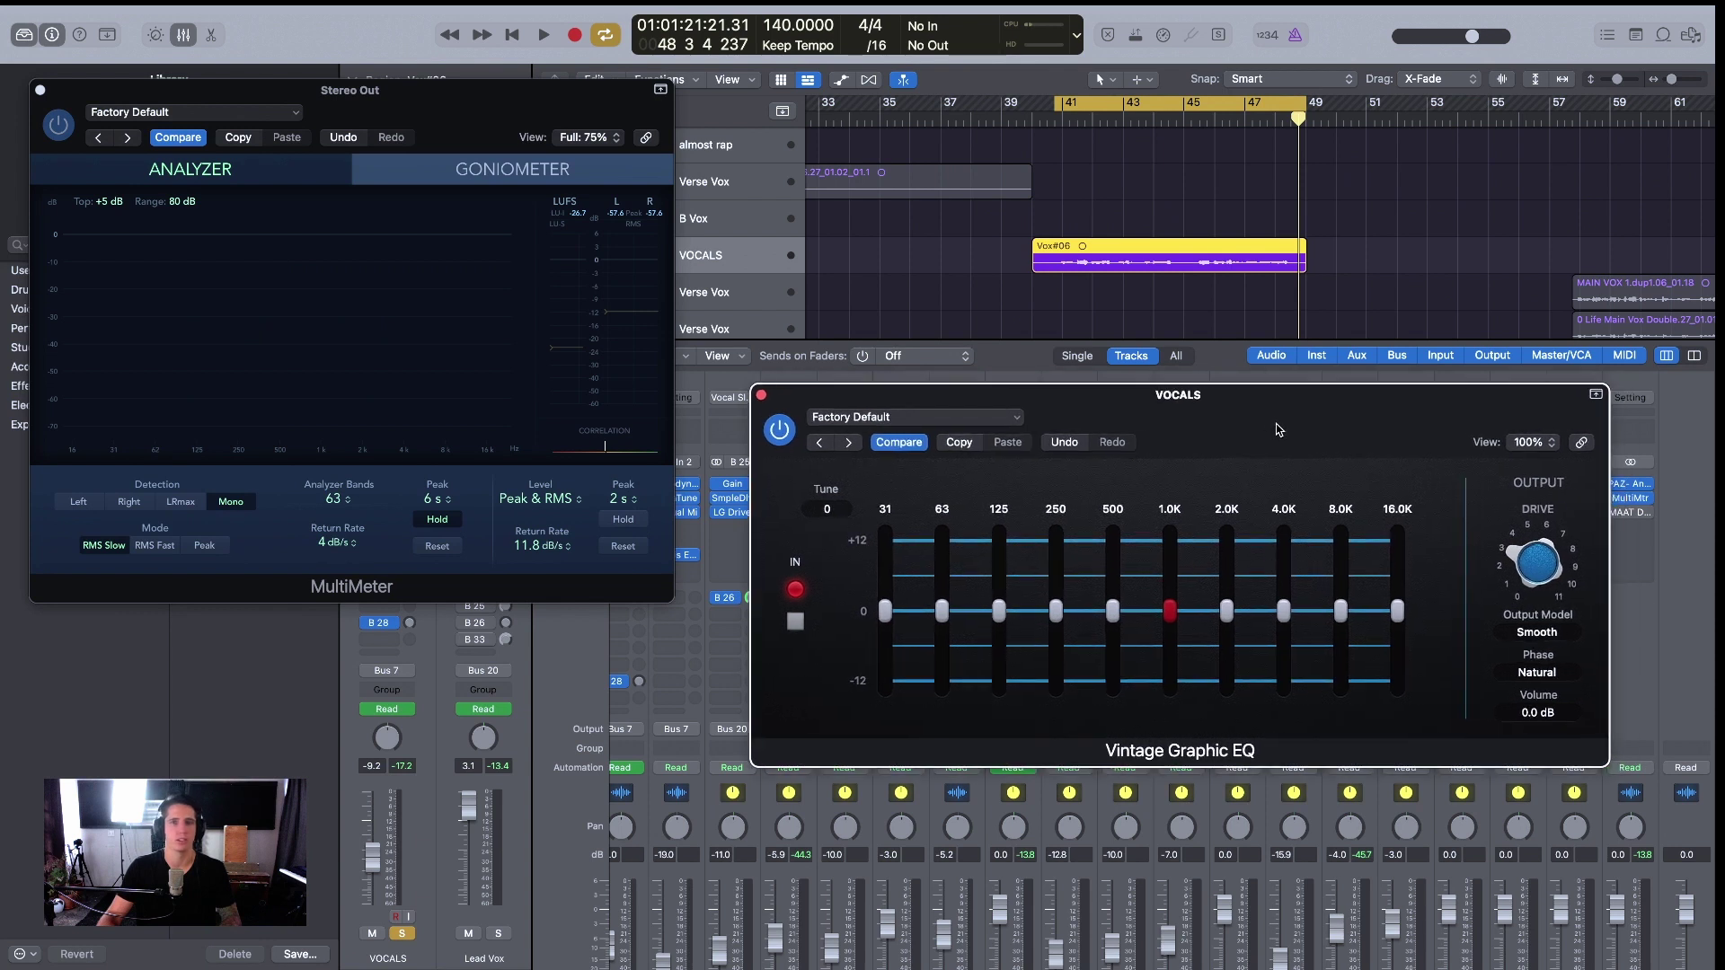
{"action": "key", "text": "space"}
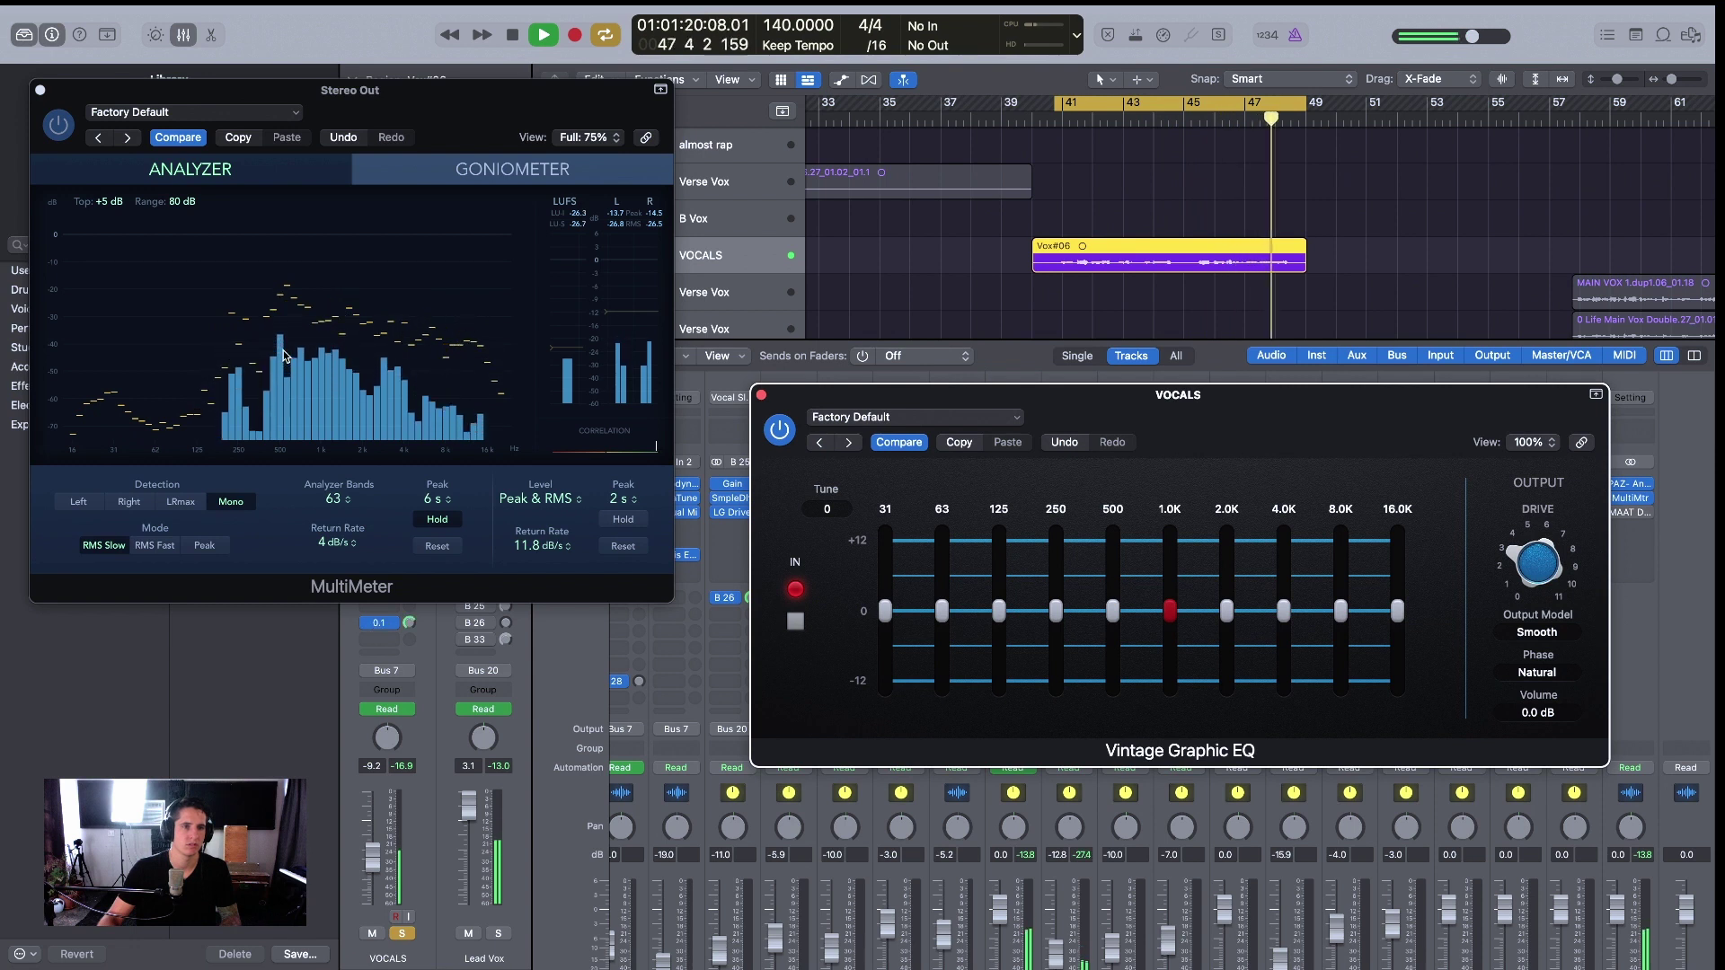
{"action": "key", "text": "space"}
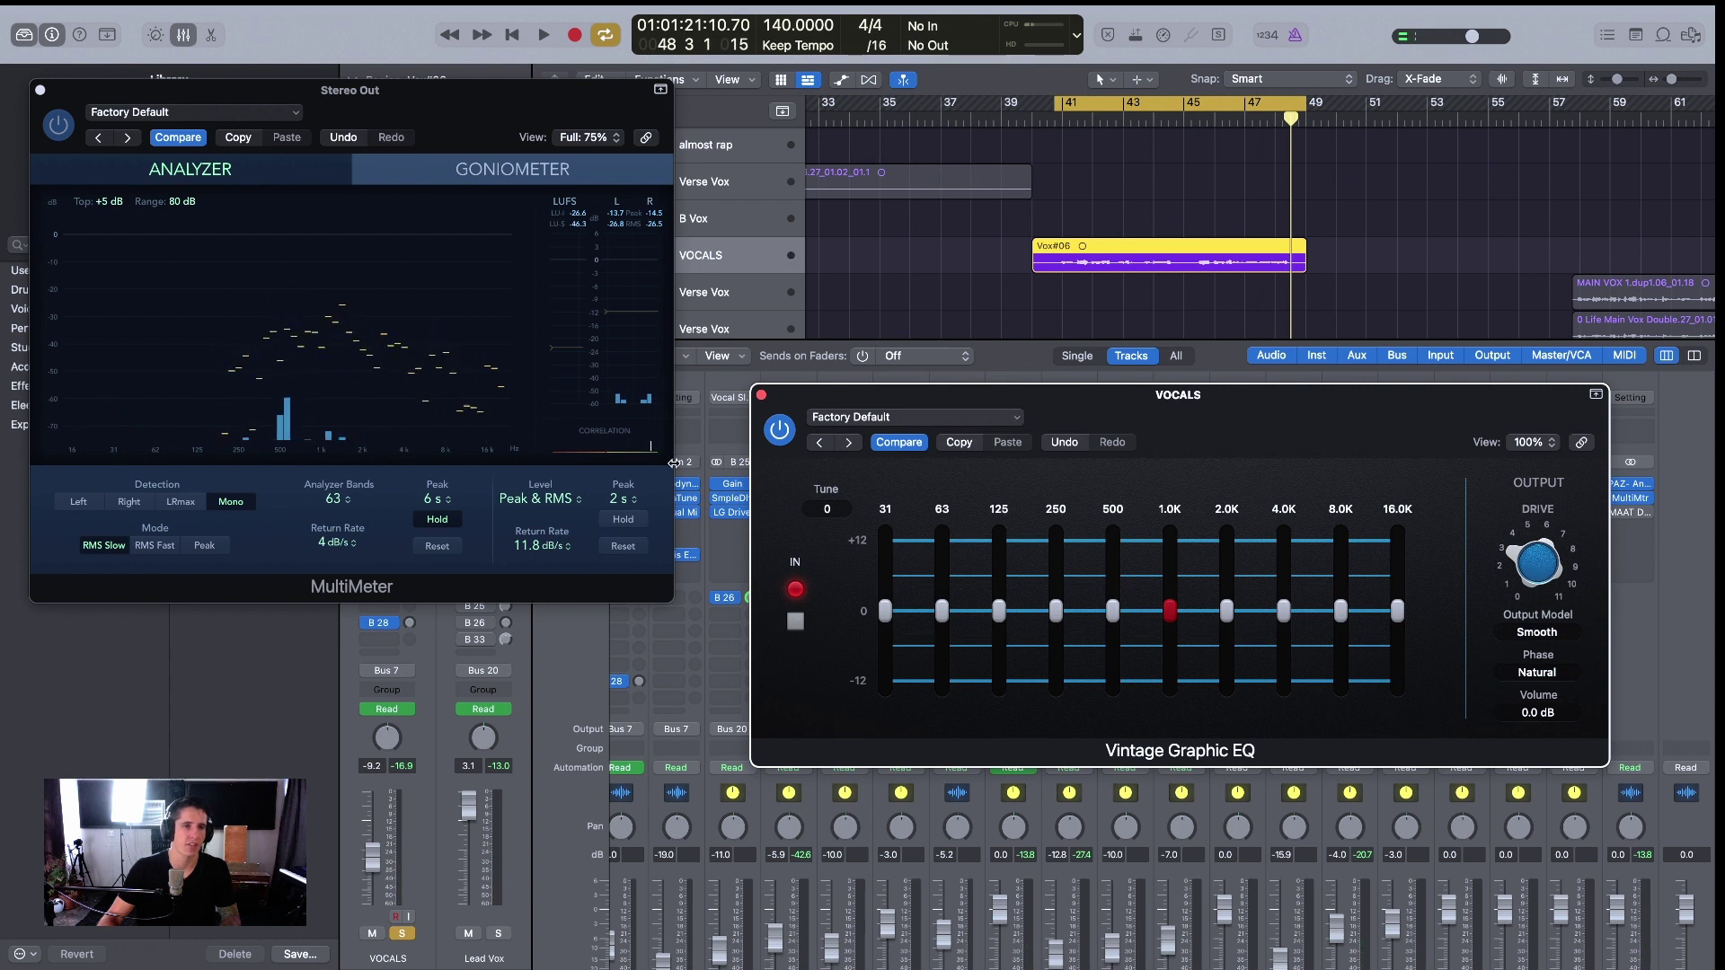
Cut the VOCALS EQ by 2.0 dB at 500 Hz and at 250 Hz.
{"action": "left_click_drag", "start_coordinate": [1219, 541], "coordinate": [1220, 536]}
{"action": "left_click_drag", "start_coordinate": [1104, 609], "coordinate": [1115, 625]}
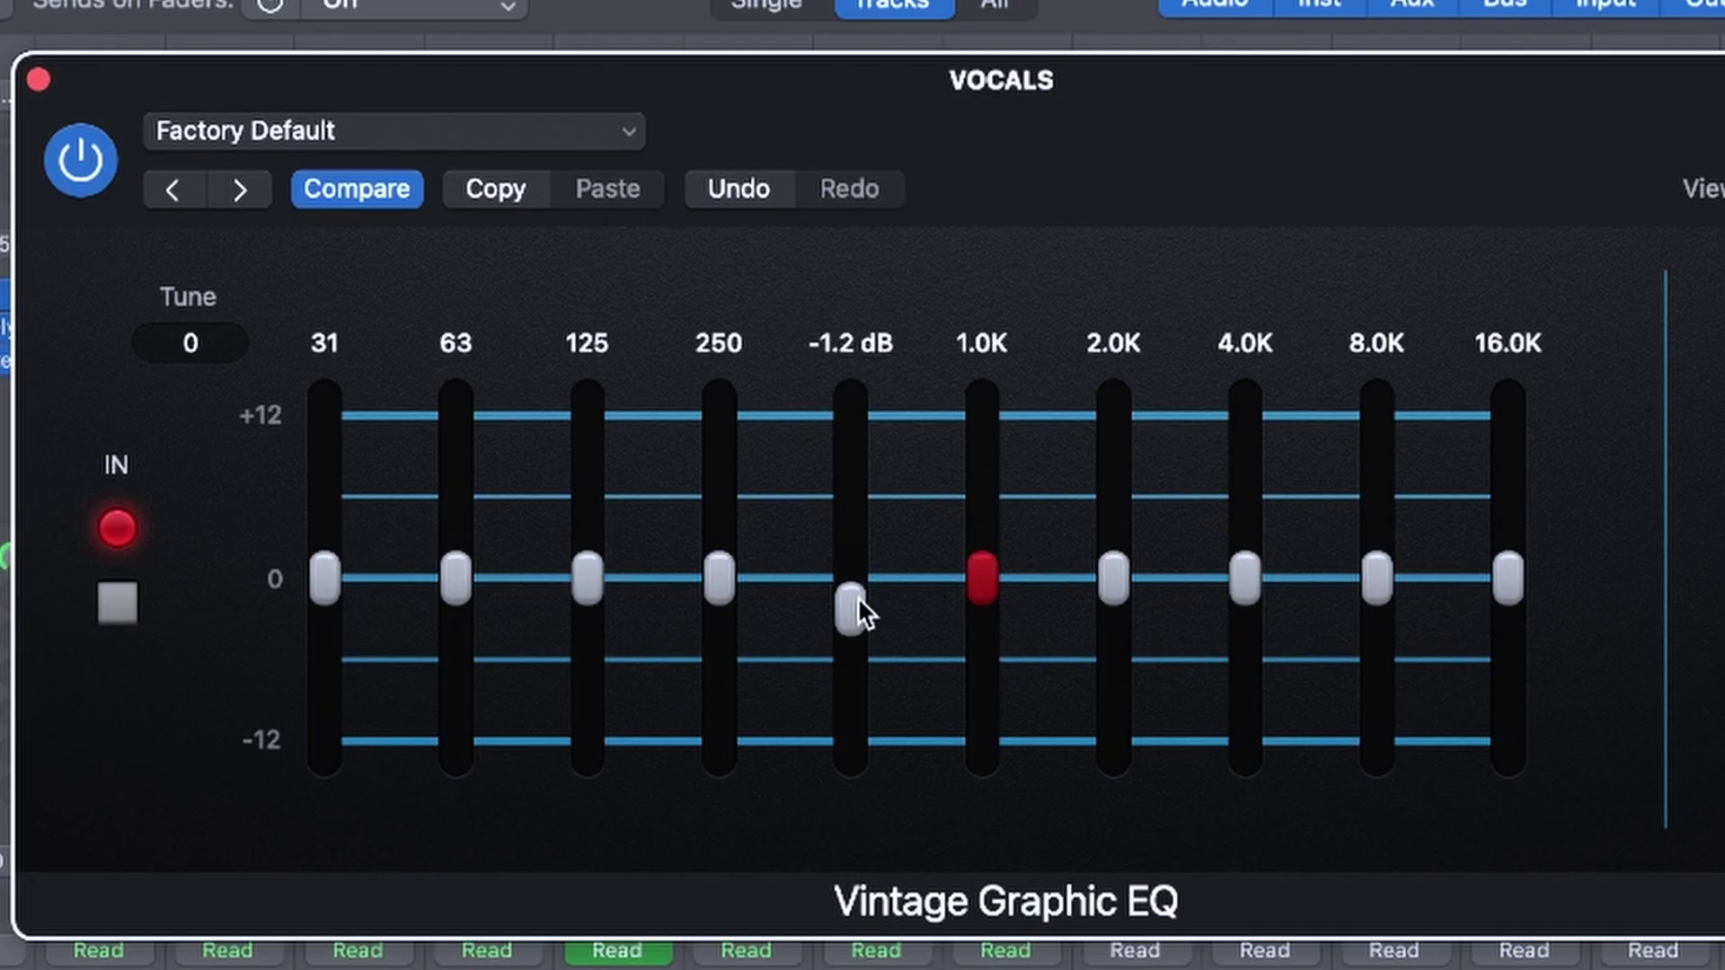
{"action": "left_click_drag", "start_coordinate": [740, 632], "coordinate": [733, 639]}
{"action": "left_click_drag", "start_coordinate": [620, 597], "coordinate": [623, 669]}
Boost 16K by about 2 dB and reposition the EQ window.
{"action": "left_click_drag", "start_coordinate": [882, 185], "coordinate": [787, 79]}
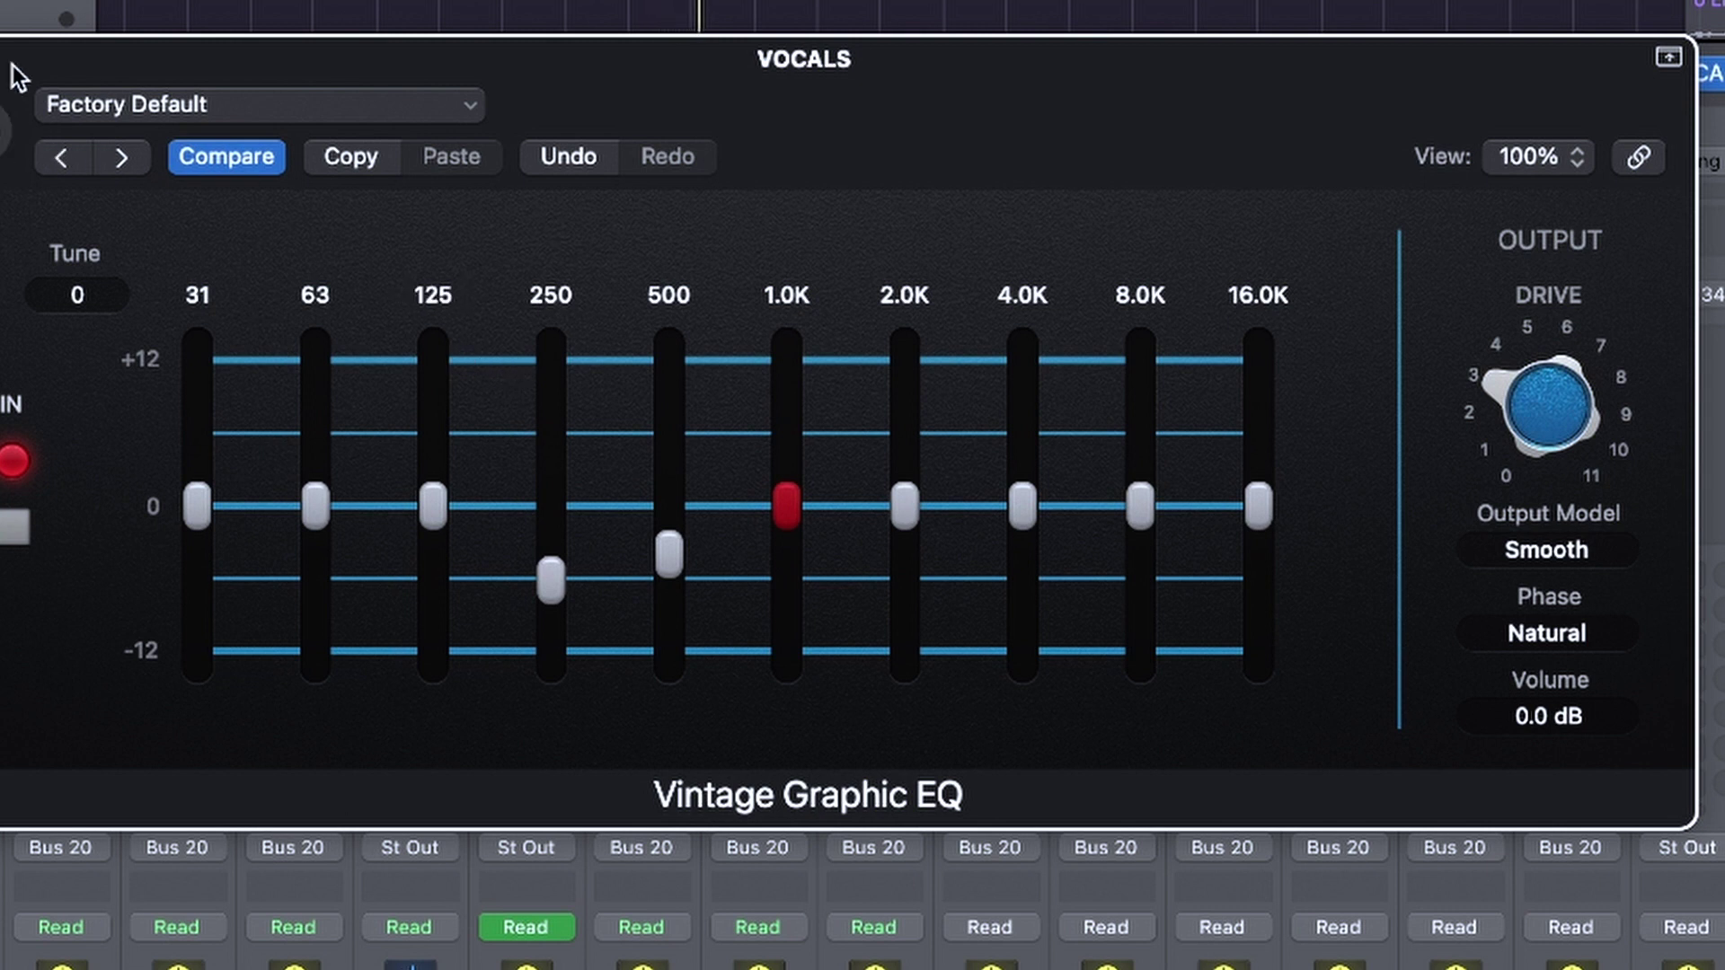
{"action": "left_click_drag", "start_coordinate": [1208, 133], "coordinate": [1144, 122]}
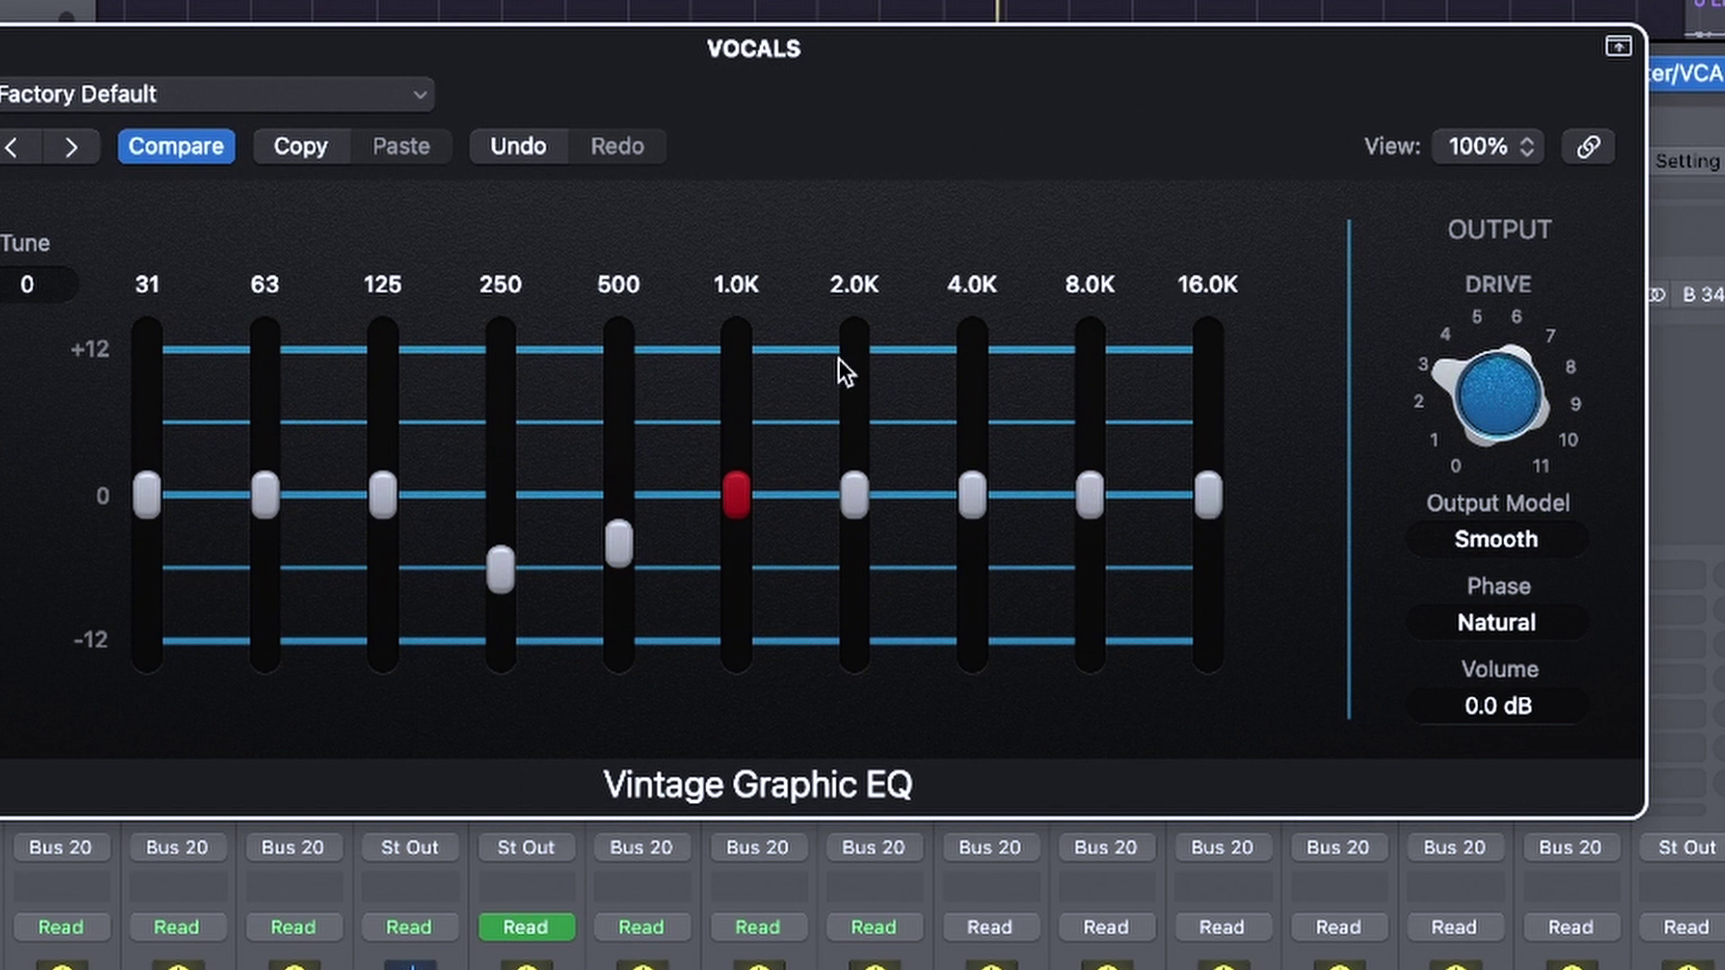
{"action": "left_click_drag", "start_coordinate": [1198, 496], "coordinate": [1200, 476]}
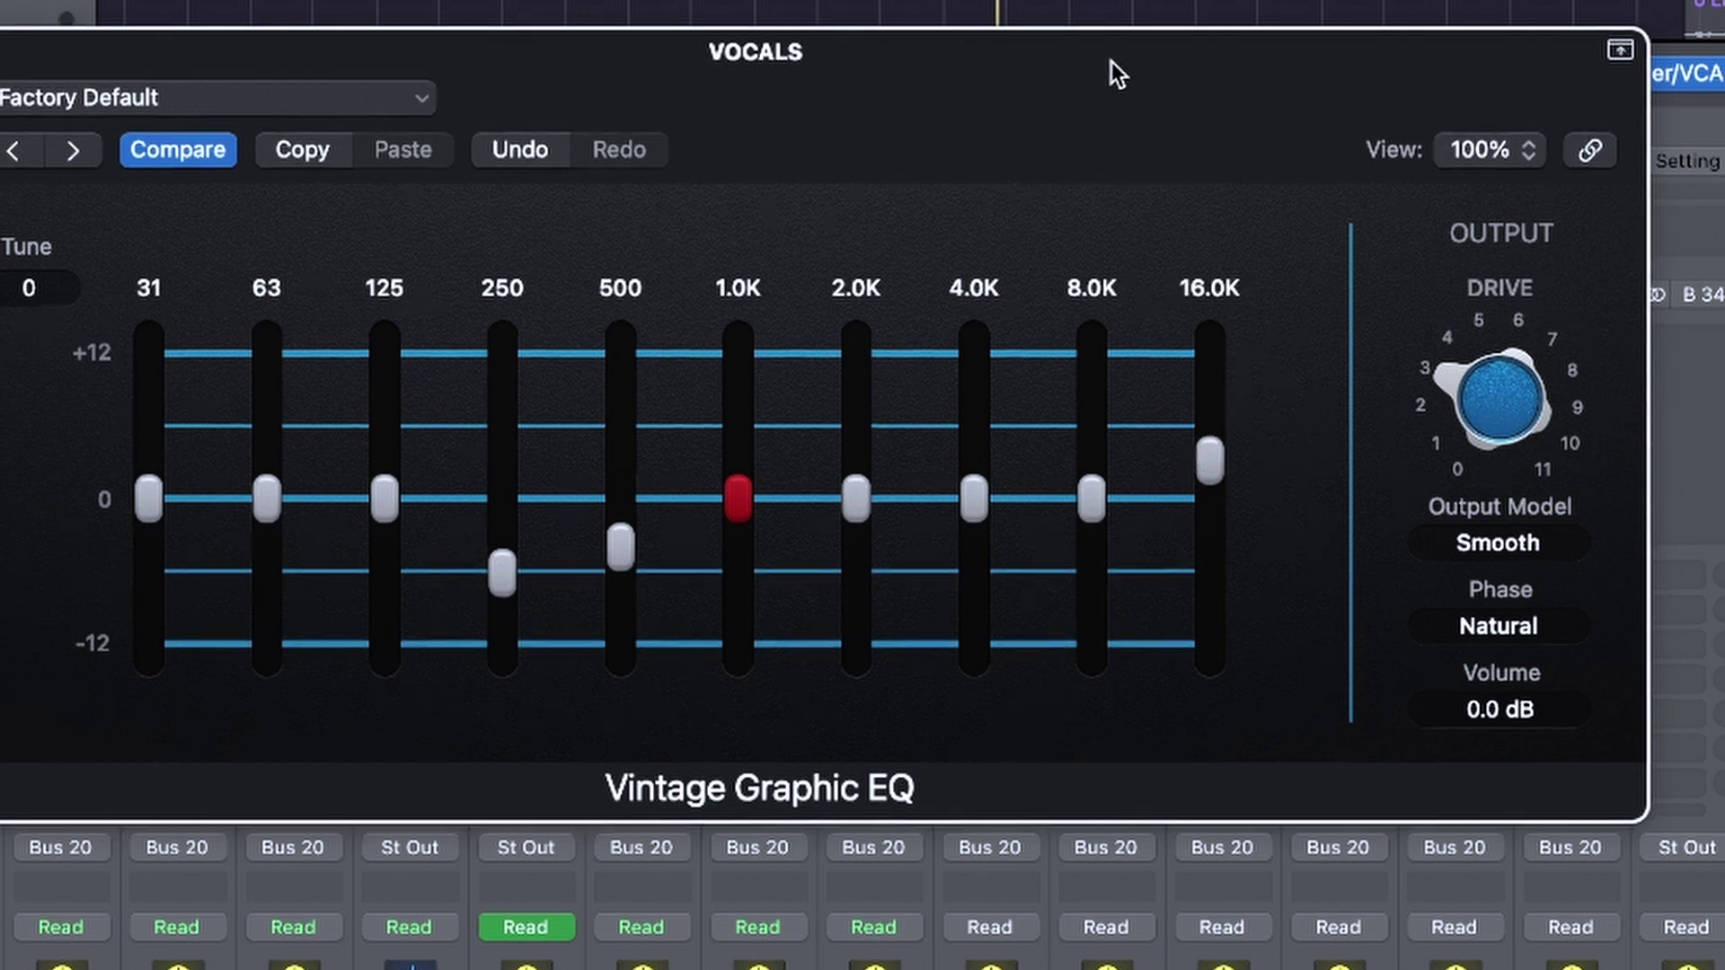
{"action": "mouse_move", "coordinate": [1089, 59]}
{"action": "left_mouse_down"}
{"action": "mouse_move", "coordinate": [1096, 45]}
{"action": "mouse_move", "coordinate": [1112, 62]}
{"action": "left_mouse_up"}
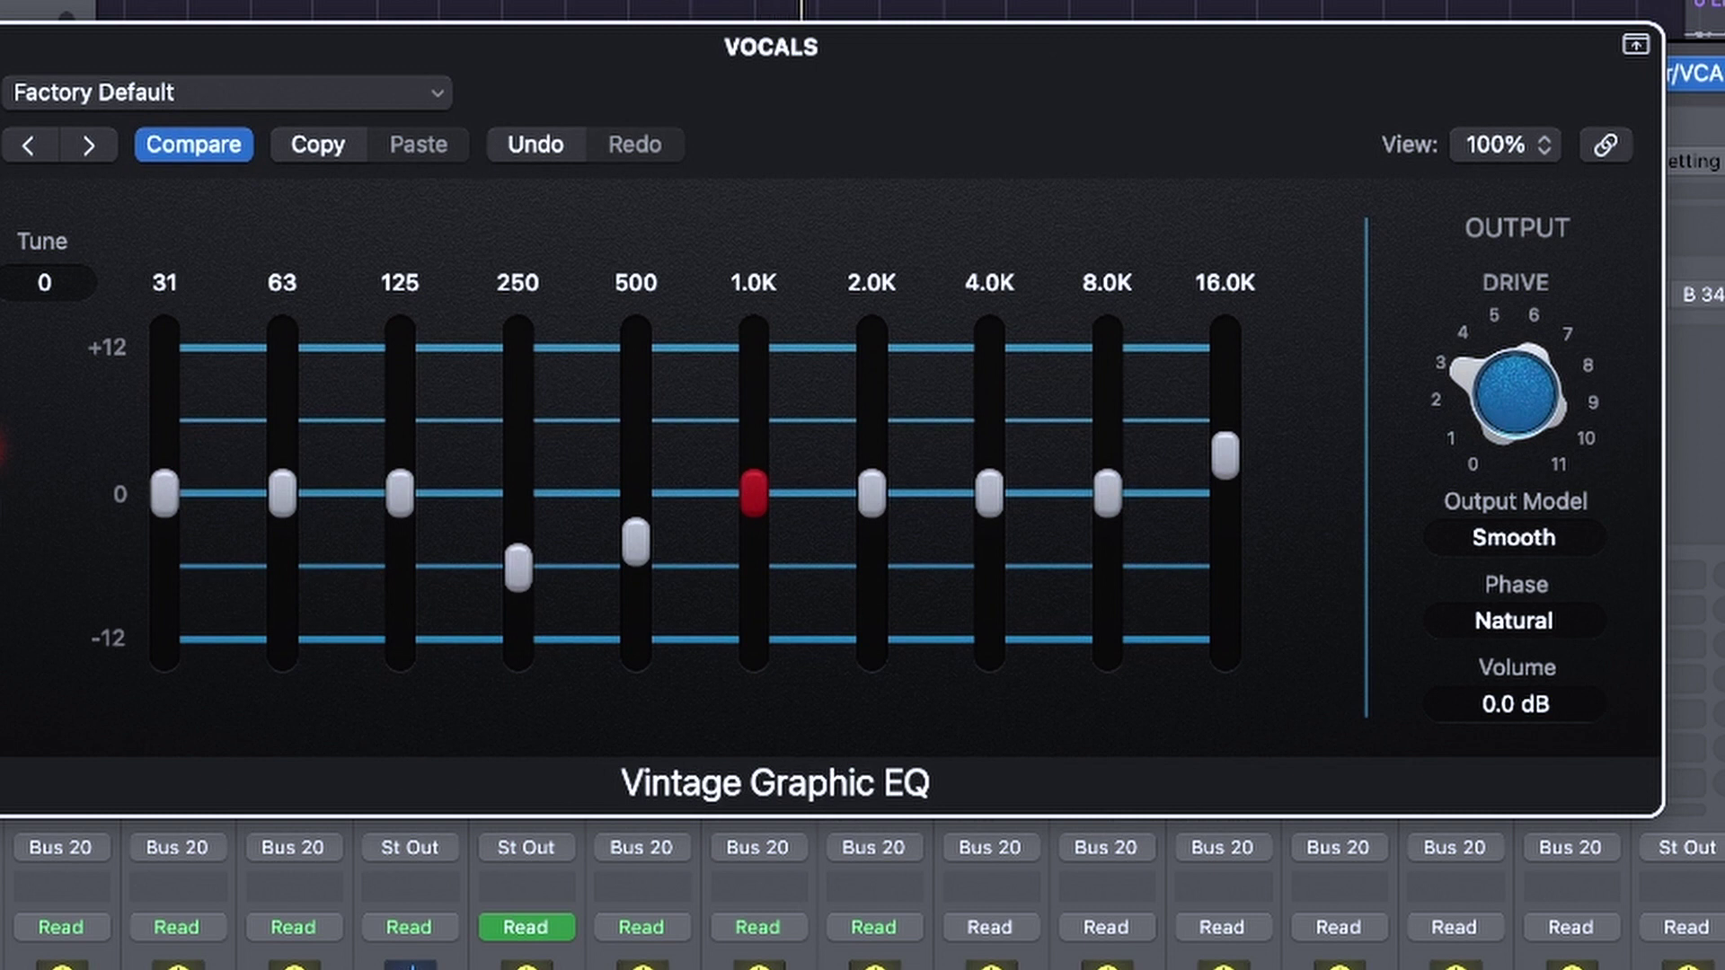
{"action": "left_click_drag", "start_coordinate": [1112, 45], "coordinate": [1109, 64]}
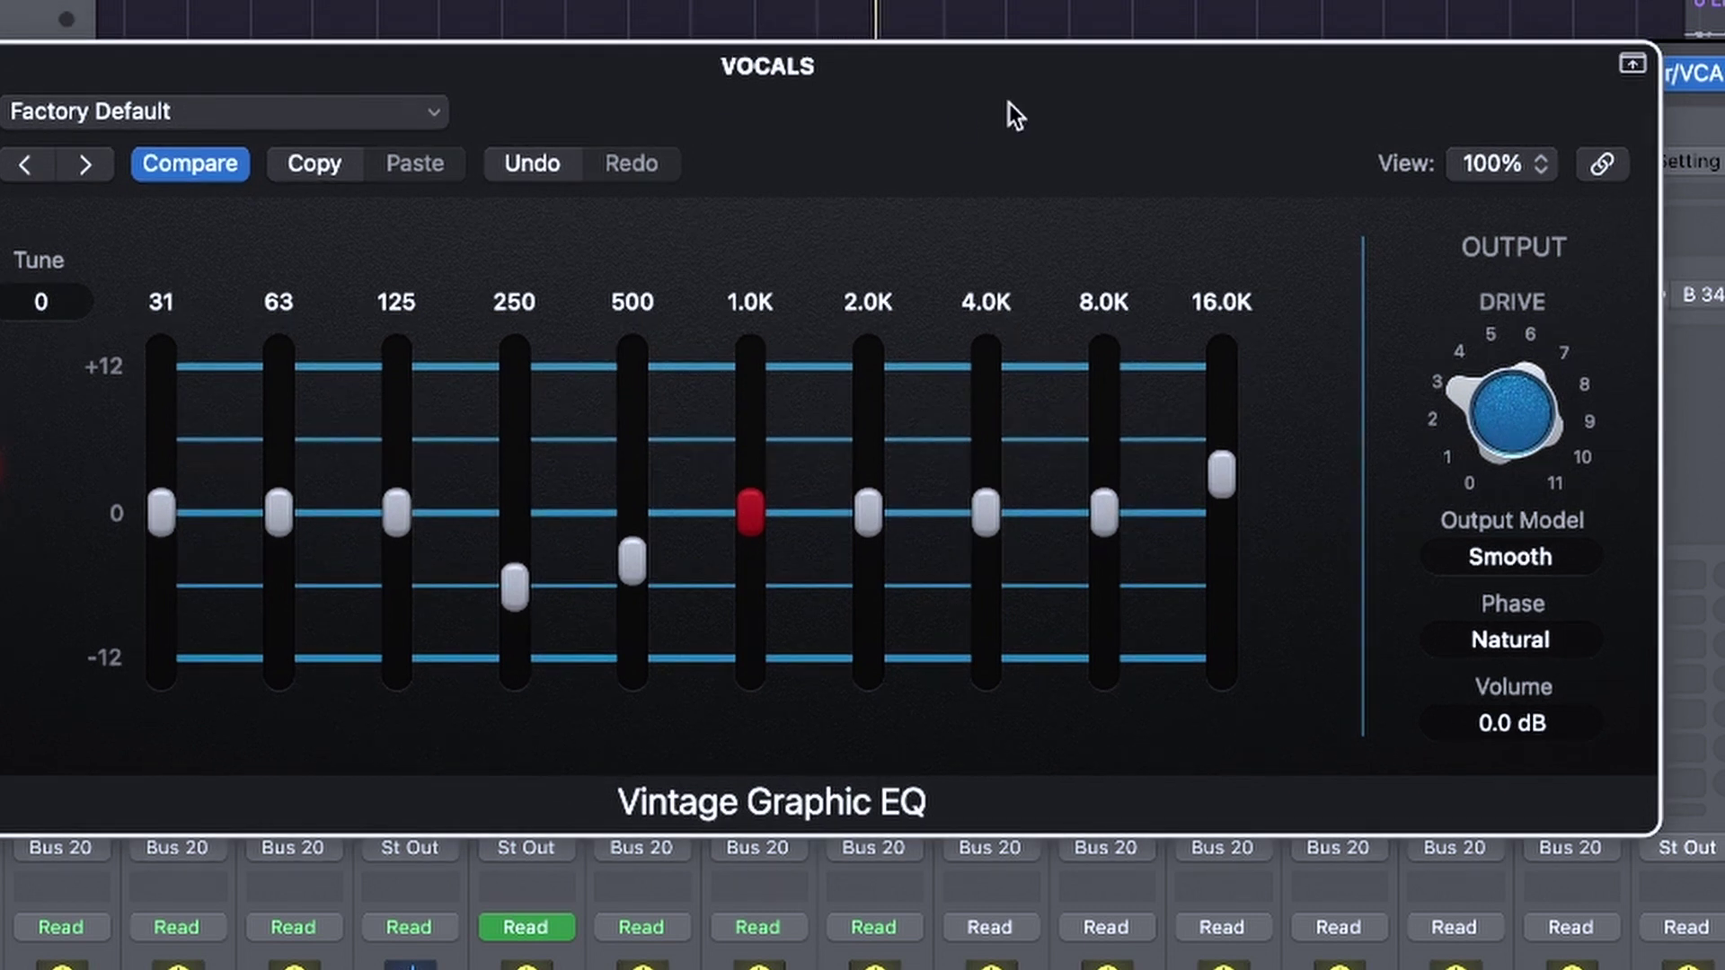
{"action": "left_click_drag", "start_coordinate": [1009, 103], "coordinate": [968, 102]}
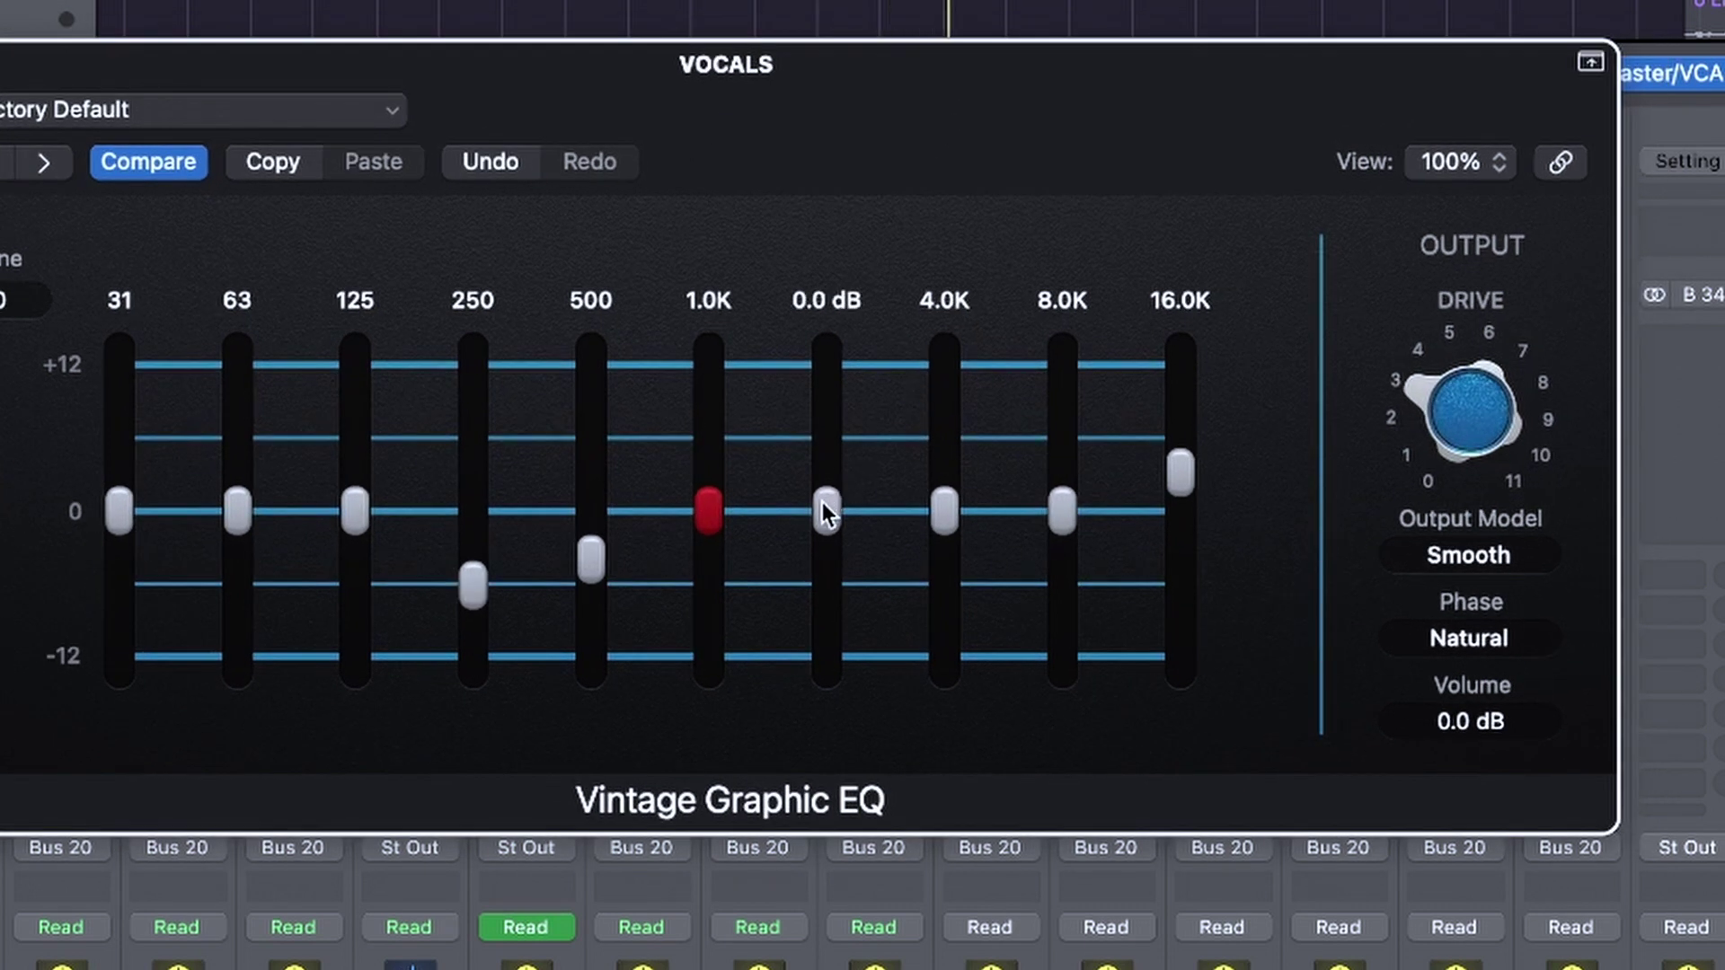
{"action": "left_click_drag", "start_coordinate": [1037, 168], "coordinate": [1043, 185]}
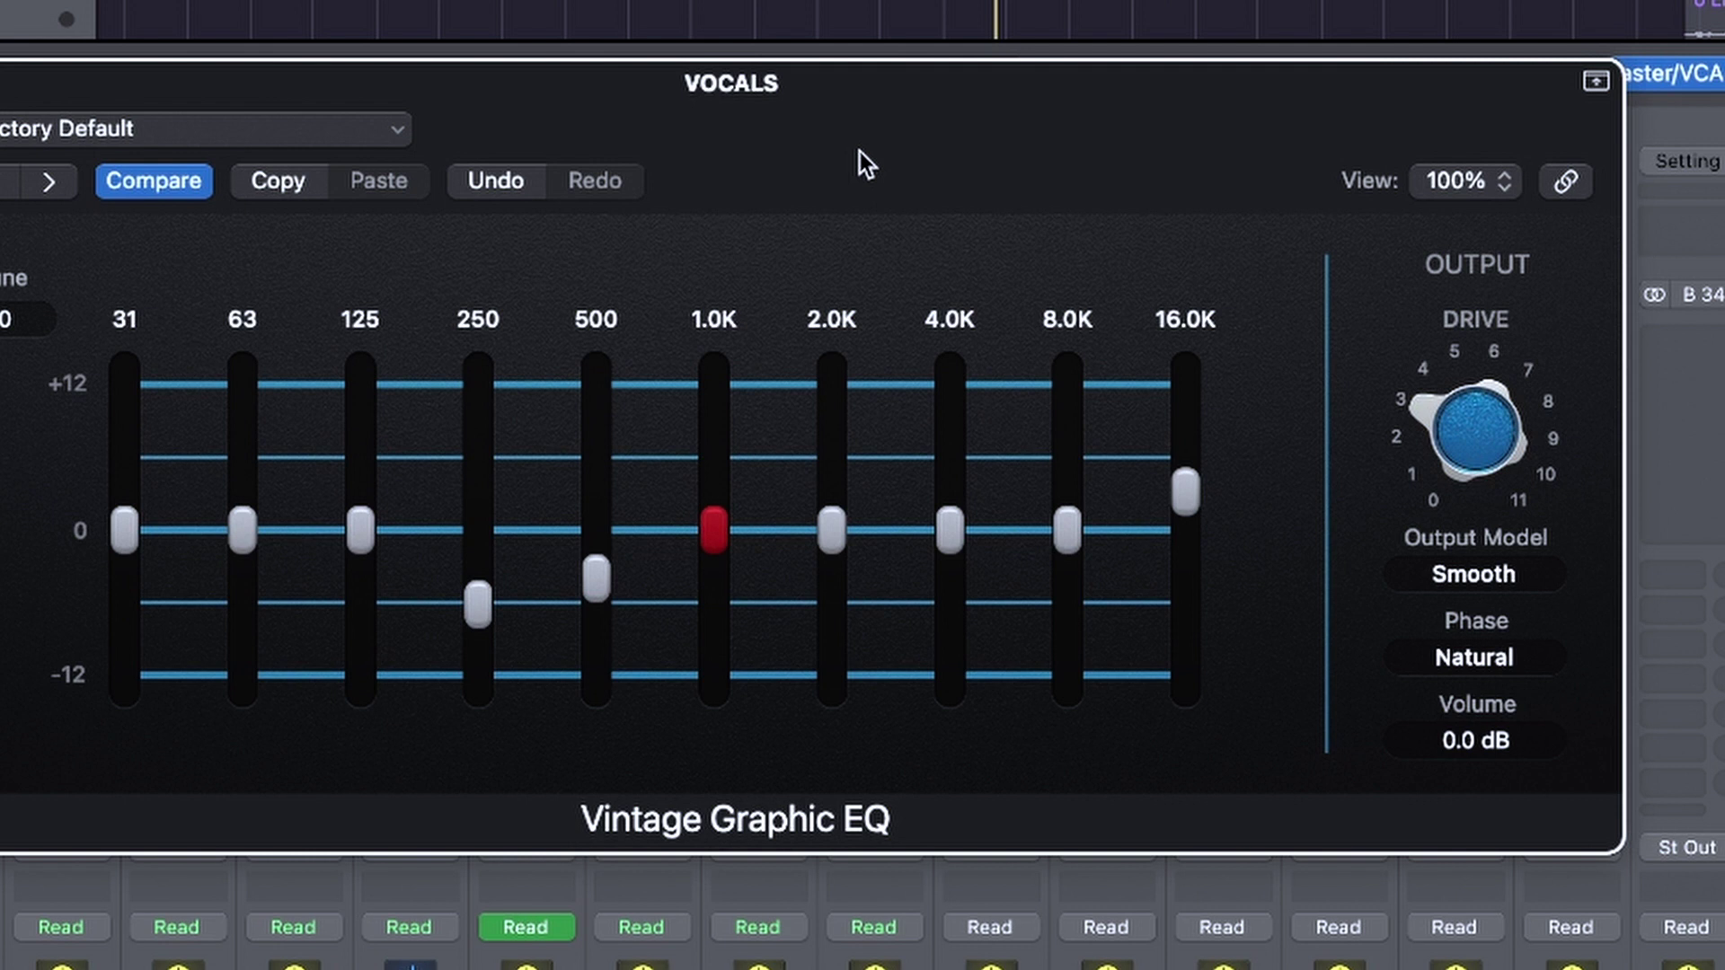
{"action": "left_click_drag", "start_coordinate": [859, 151], "coordinate": [868, 147]}
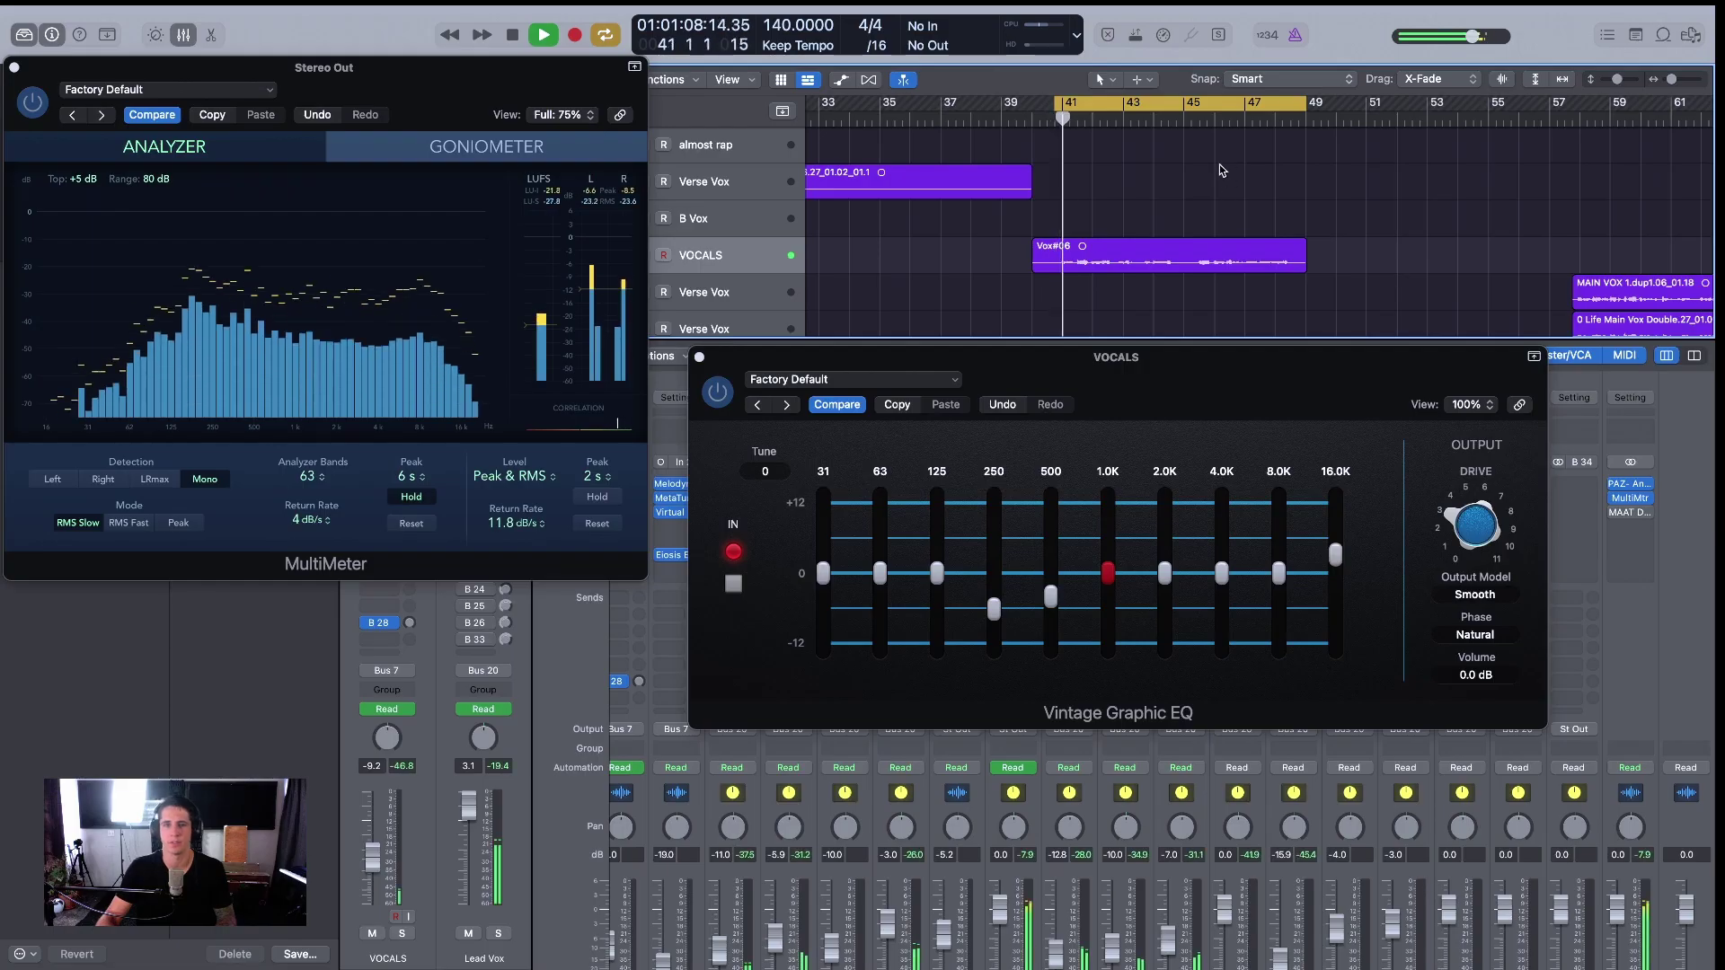
Rearrange the MultiMeter and EQ windows and lift the VOCALS EQ's 2K band by 2 dB.
{"action": "left_click_drag", "start_coordinate": [432, 93], "coordinate": [449, 329]}
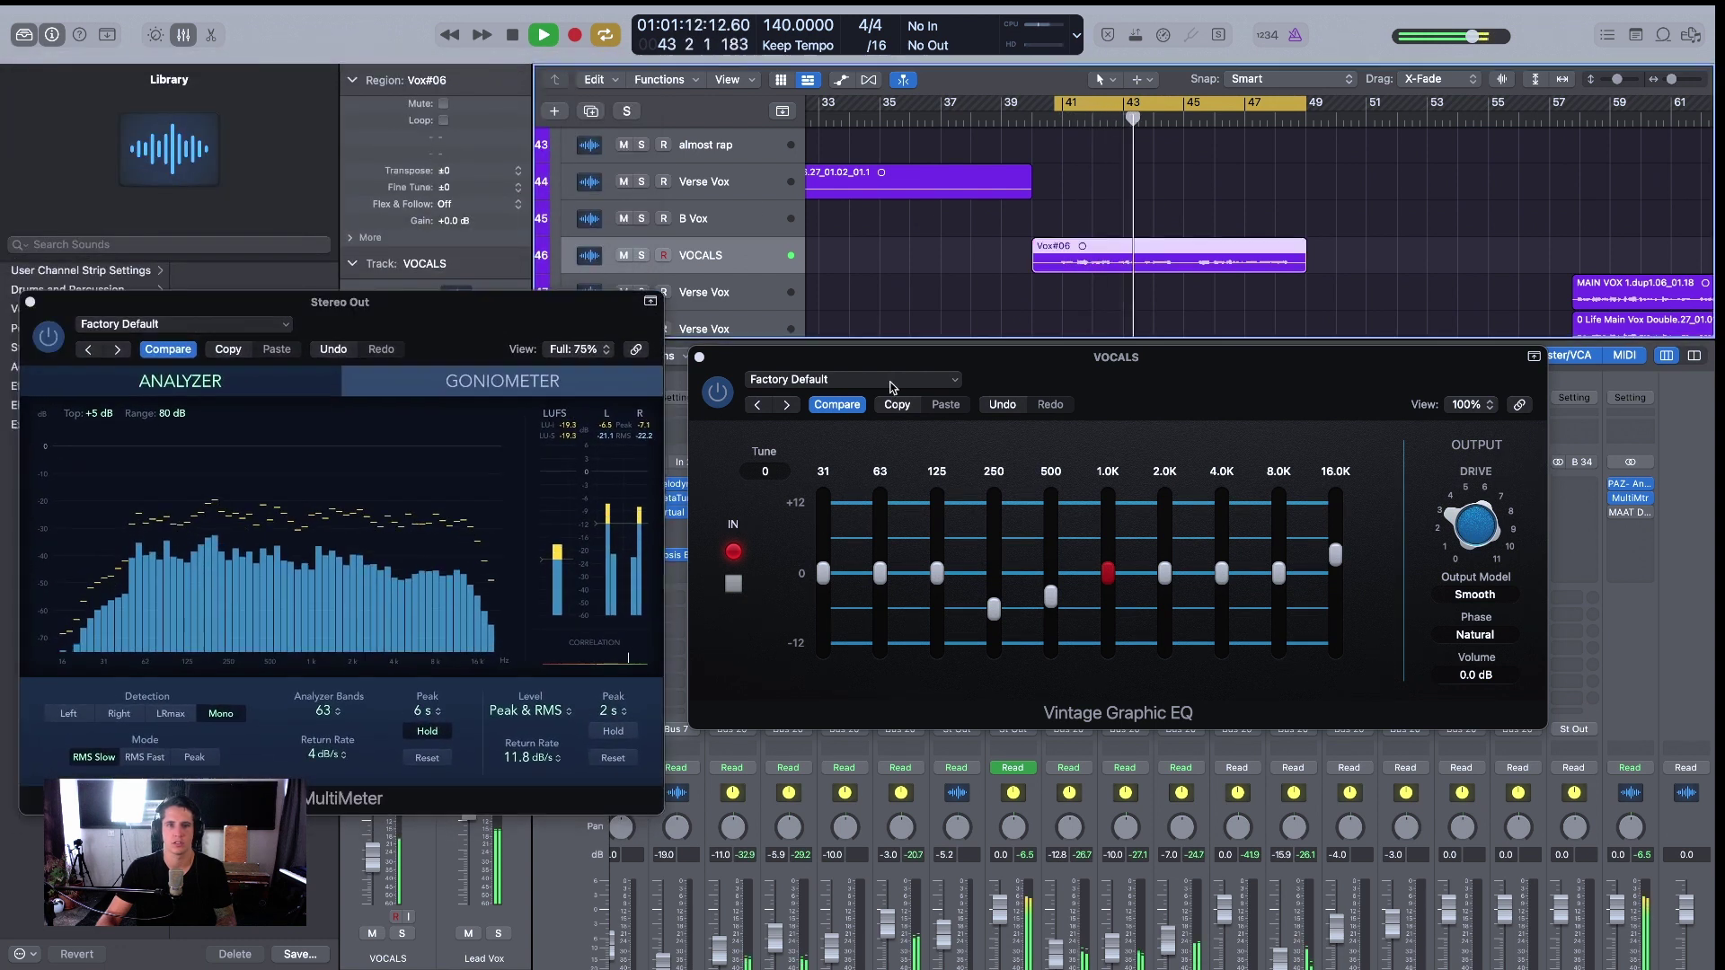
{"action": "left_click_drag", "start_coordinate": [1212, 381], "coordinate": [1280, 237]}
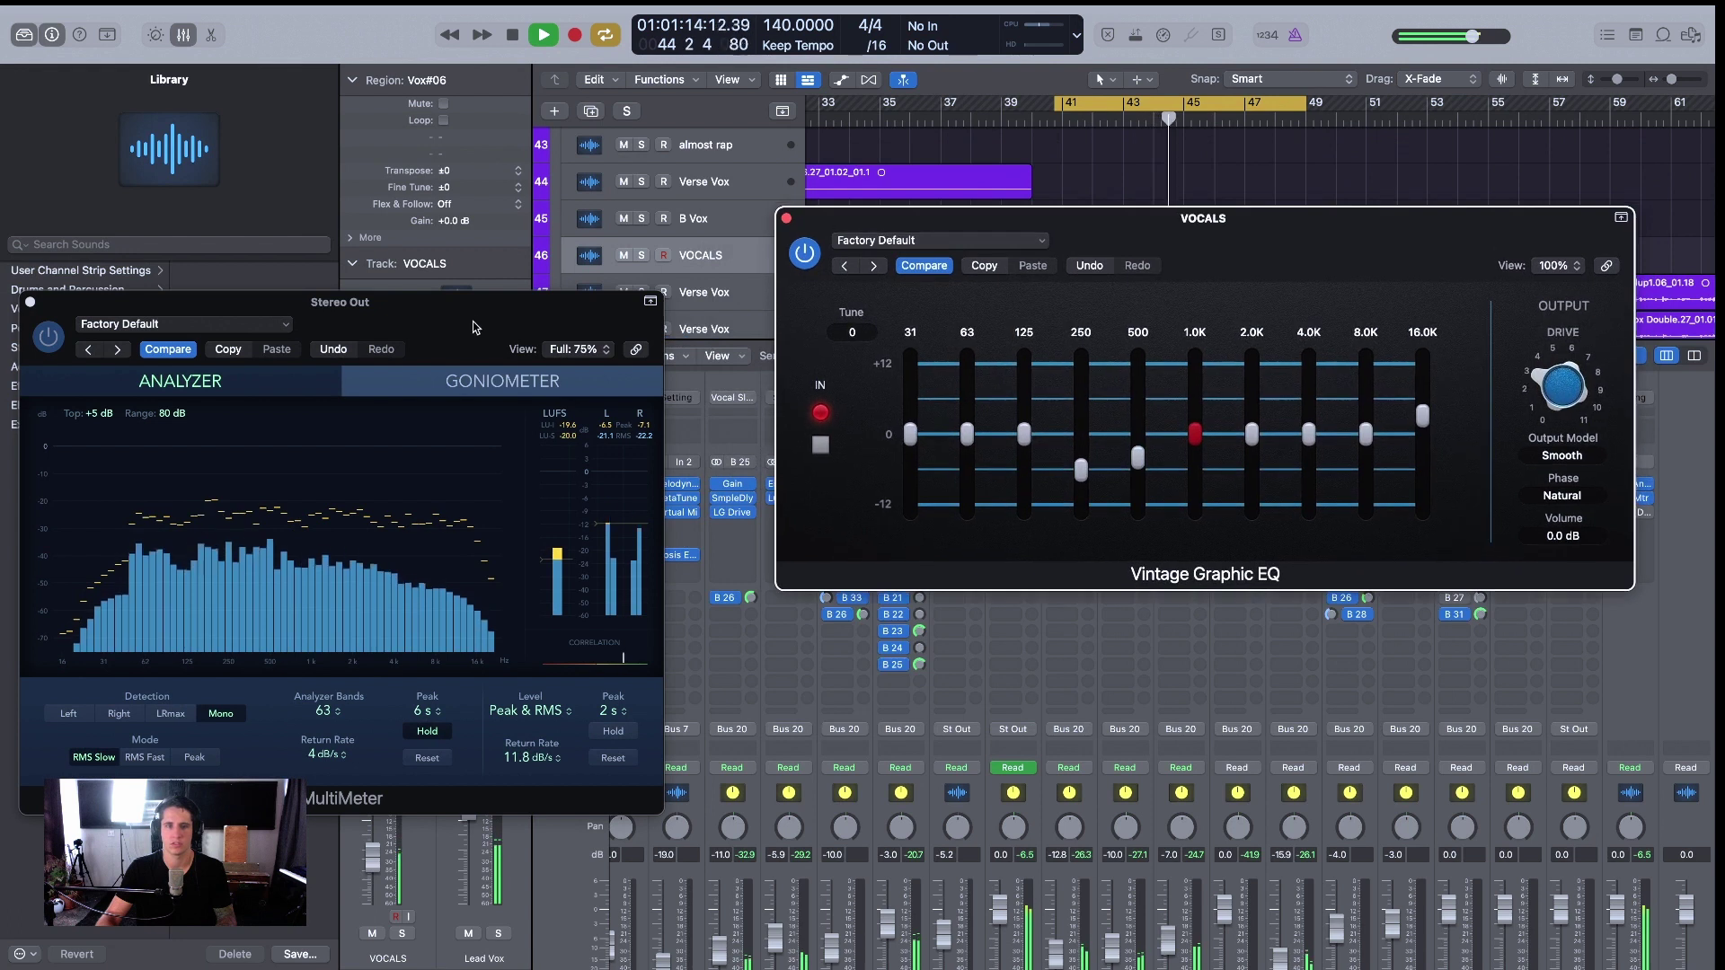
{"action": "left_click_drag", "start_coordinate": [359, 304], "coordinate": [391, 161]}
{"action": "key", "text": "space"}
{"action": "scroll", "coordinate": [1240, 175], "scroll_direction": "up", "scroll_amount": 1}
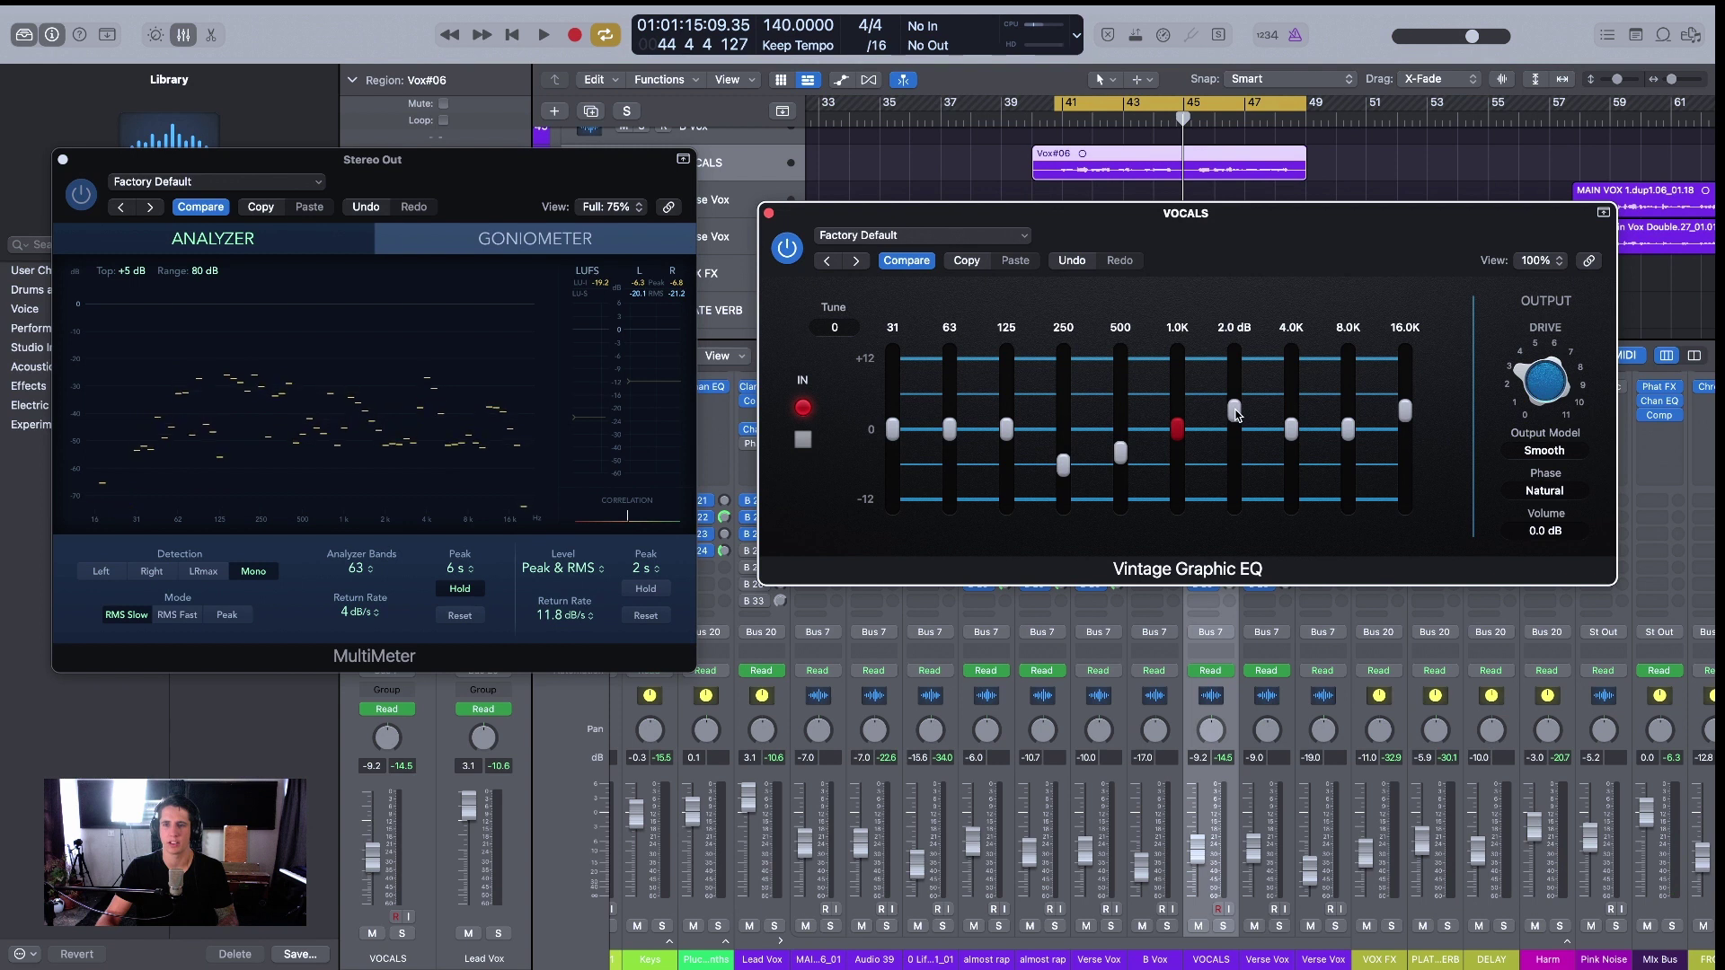
{"action": "left_click_drag", "start_coordinate": [1238, 213], "coordinate": [1311, 309]}
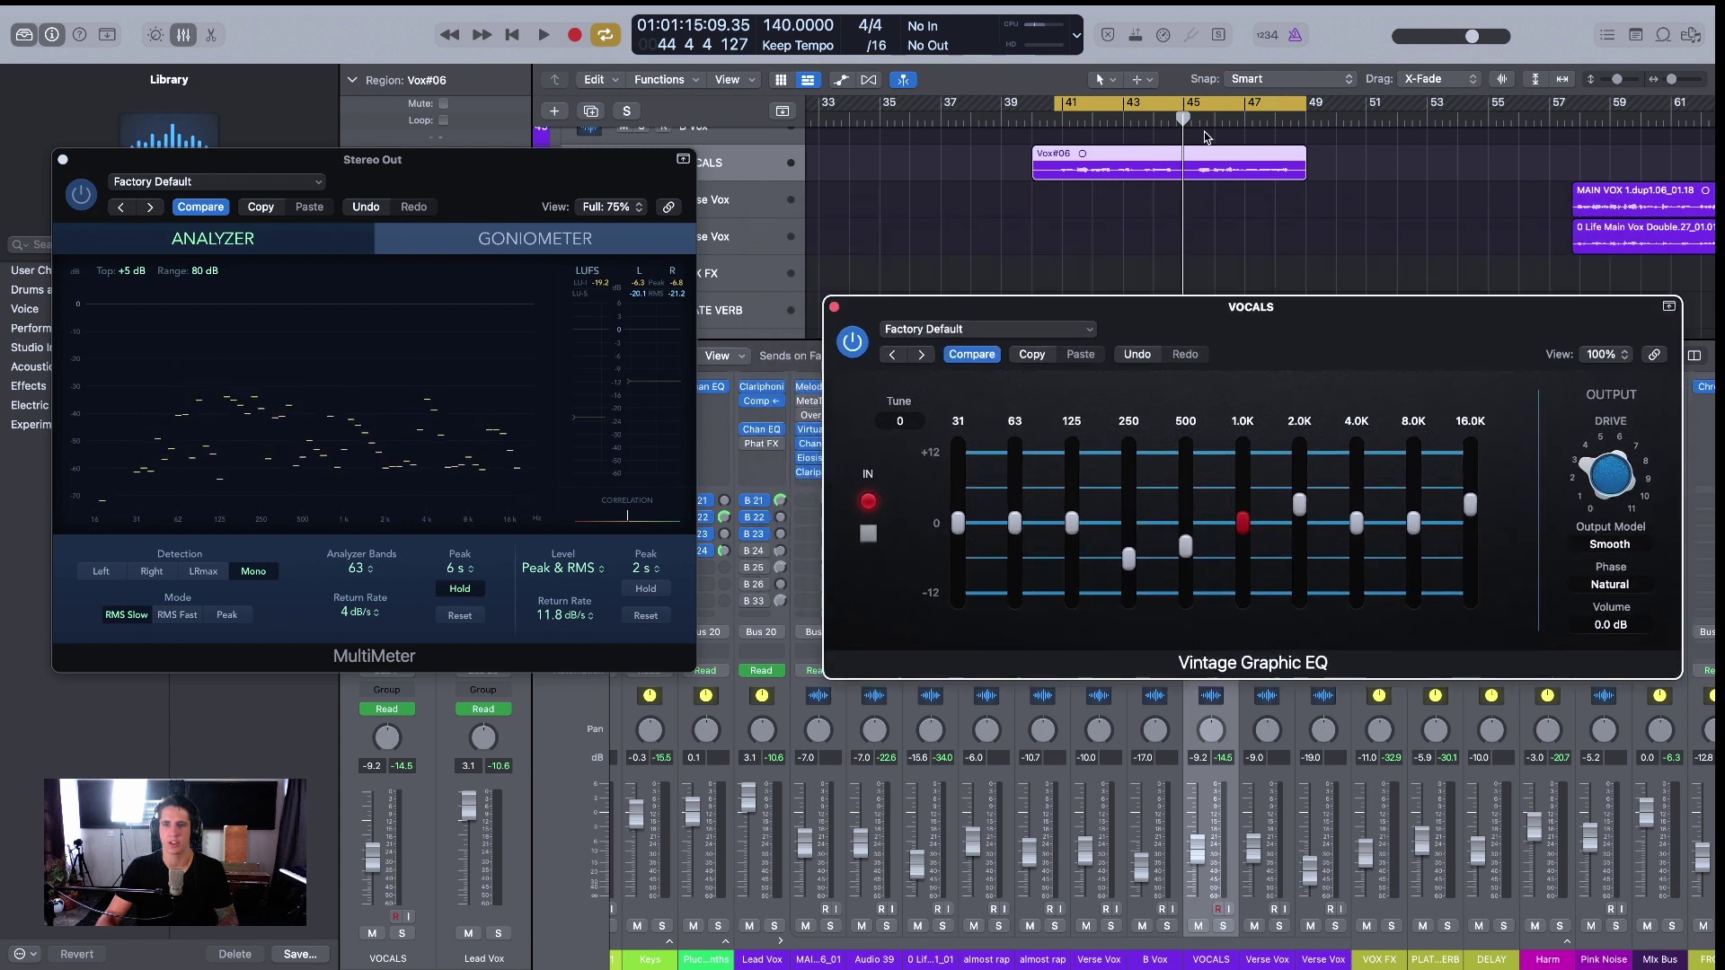
Audition the vocal from earlier in the song, then close the VOCALS EQ editor.
{"action": "key", "text": "shift+space"}
{"action": "left_click_drag", "start_coordinate": [858, 314], "coordinate": [853, 279]}
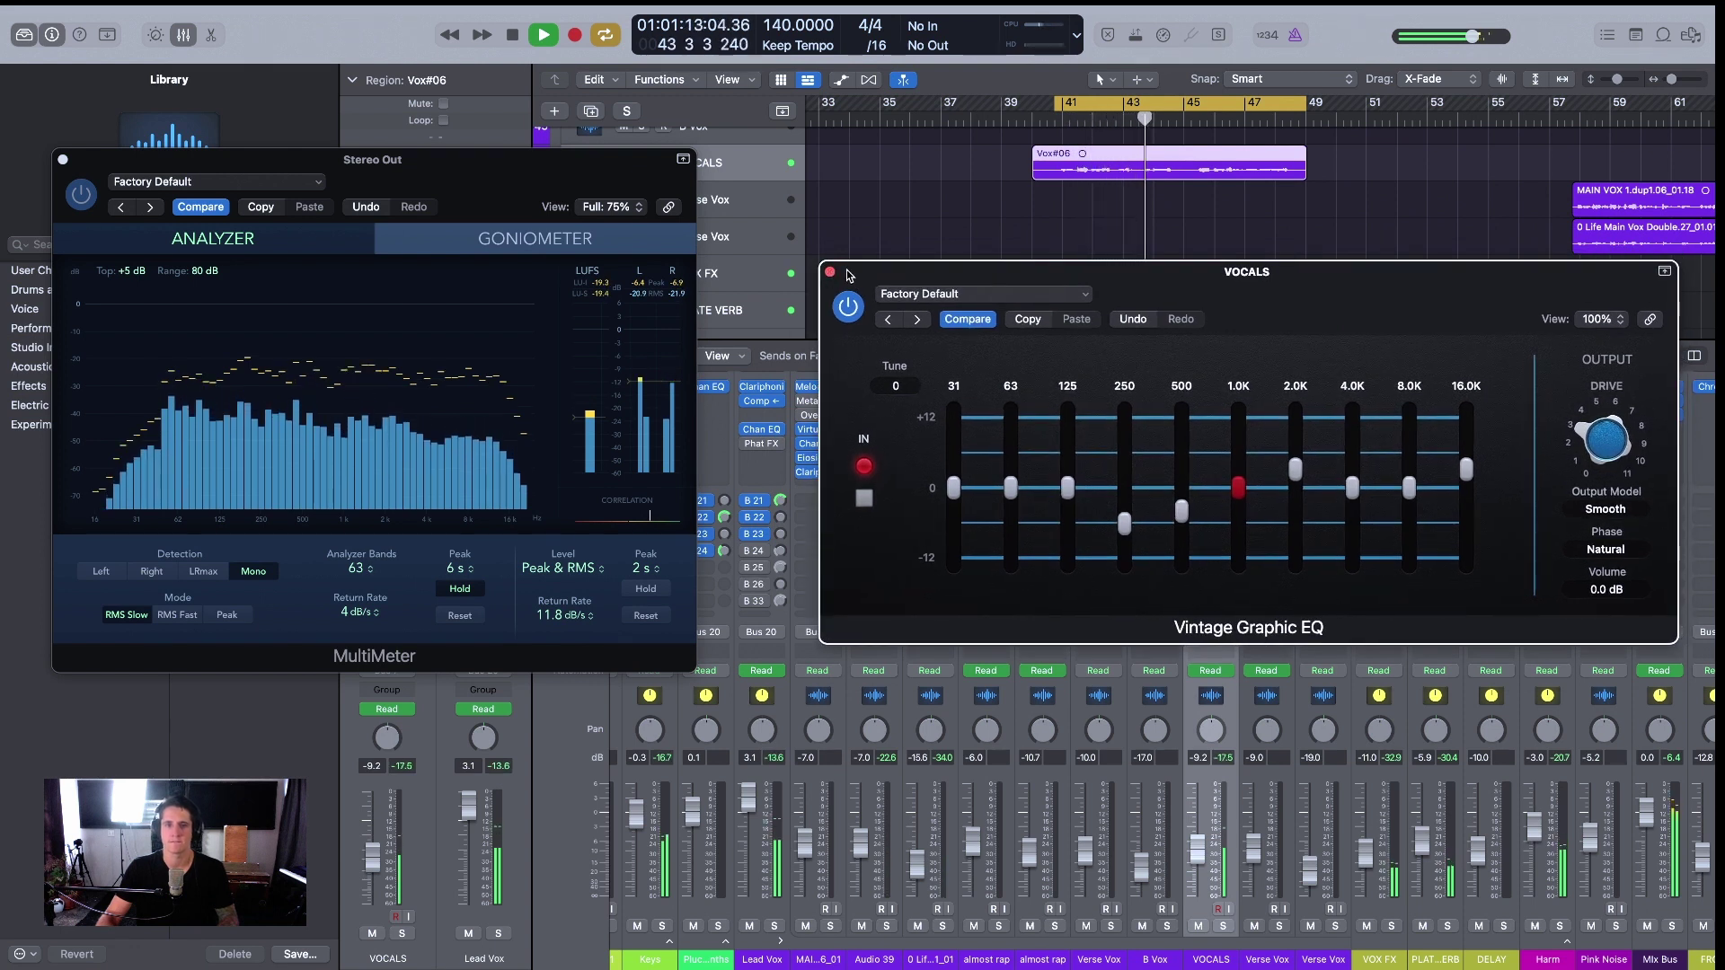
{"action": "left_click_drag", "start_coordinate": [832, 279], "coordinate": [817, 280]}
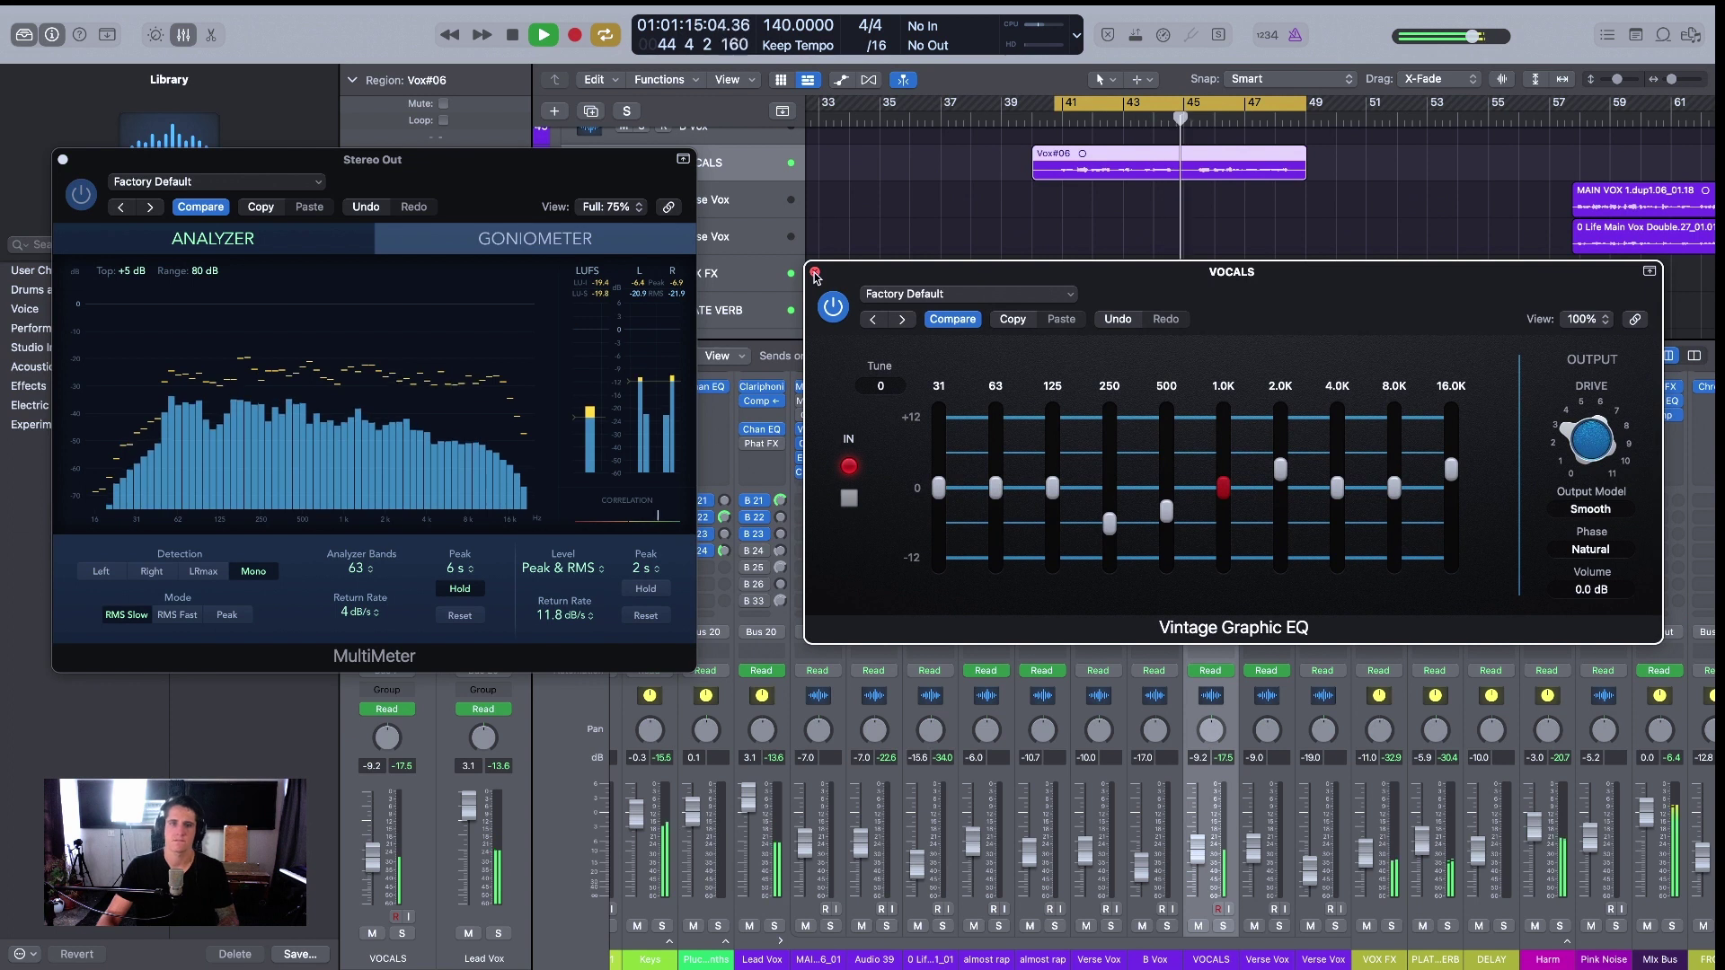
{"action": "key", "text": "space"}
{"action": "left_click", "coordinate": [815, 275]}
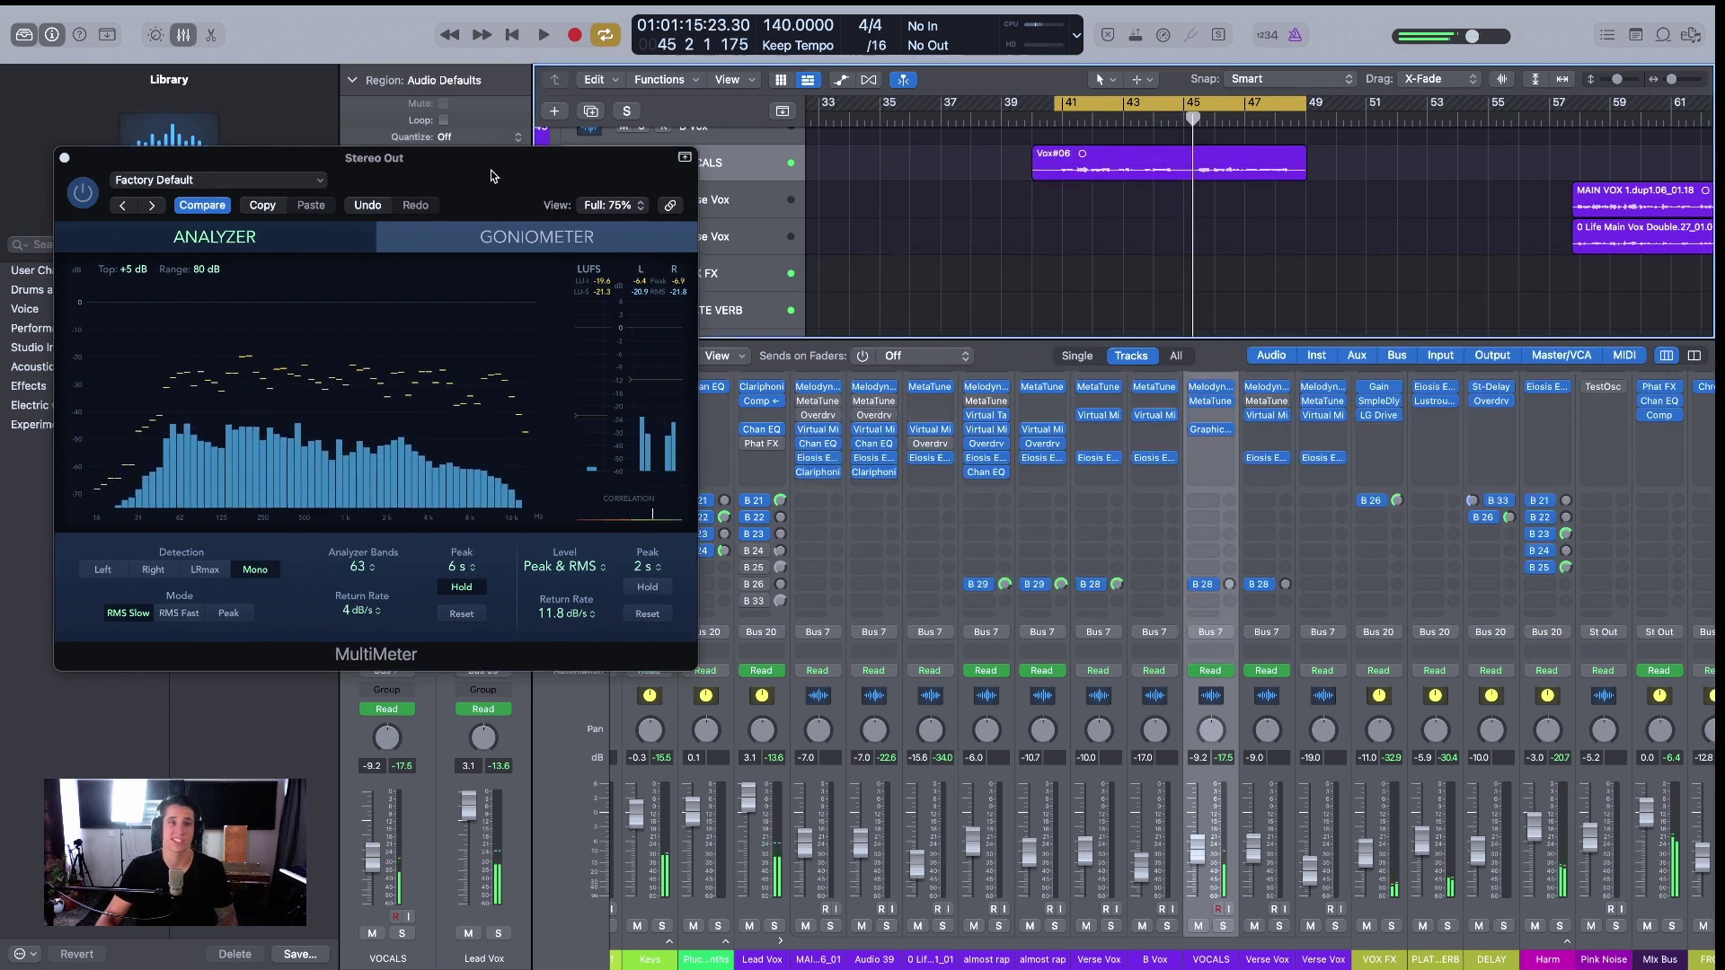
Insert a Dynamics > Compressor on an empty VOCALS insert slot.
{"action": "left_click_drag", "start_coordinate": [492, 177], "coordinate": [451, 87]}
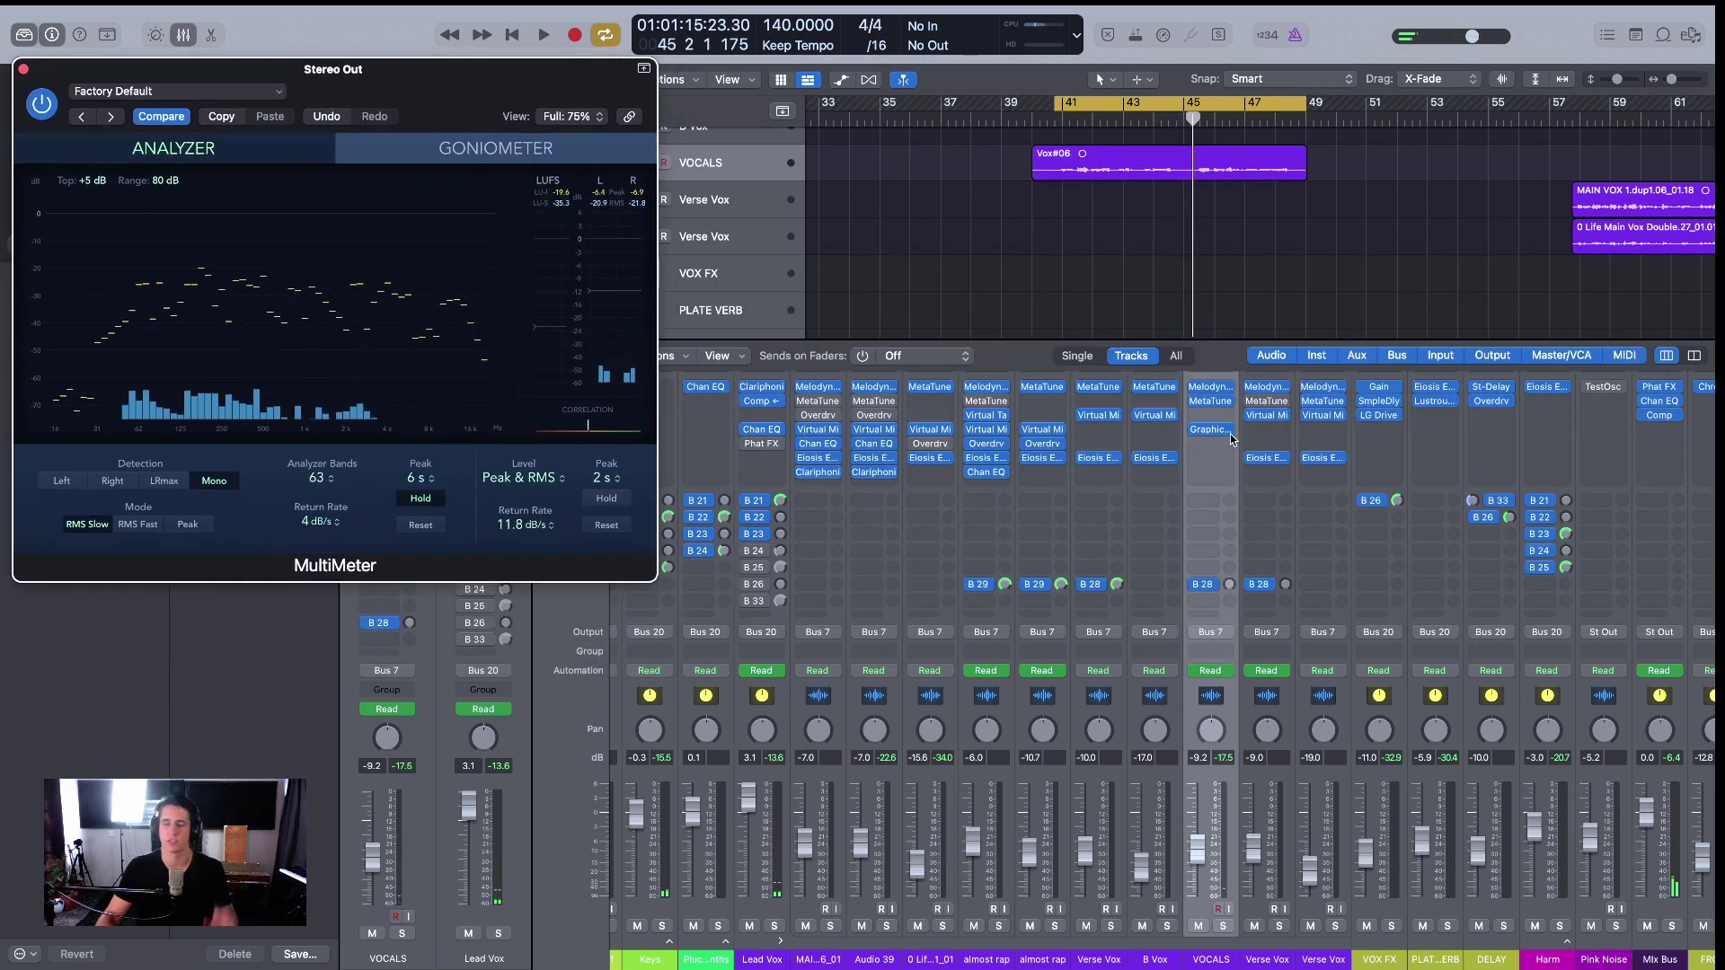
{"action": "scroll", "coordinate": [1231, 439], "scroll_direction": "up", "scroll_amount": 3}
{"action": "left_click", "coordinate": [1211, 474]}
{"action": "mouse_move", "coordinate": [1271, 710]}
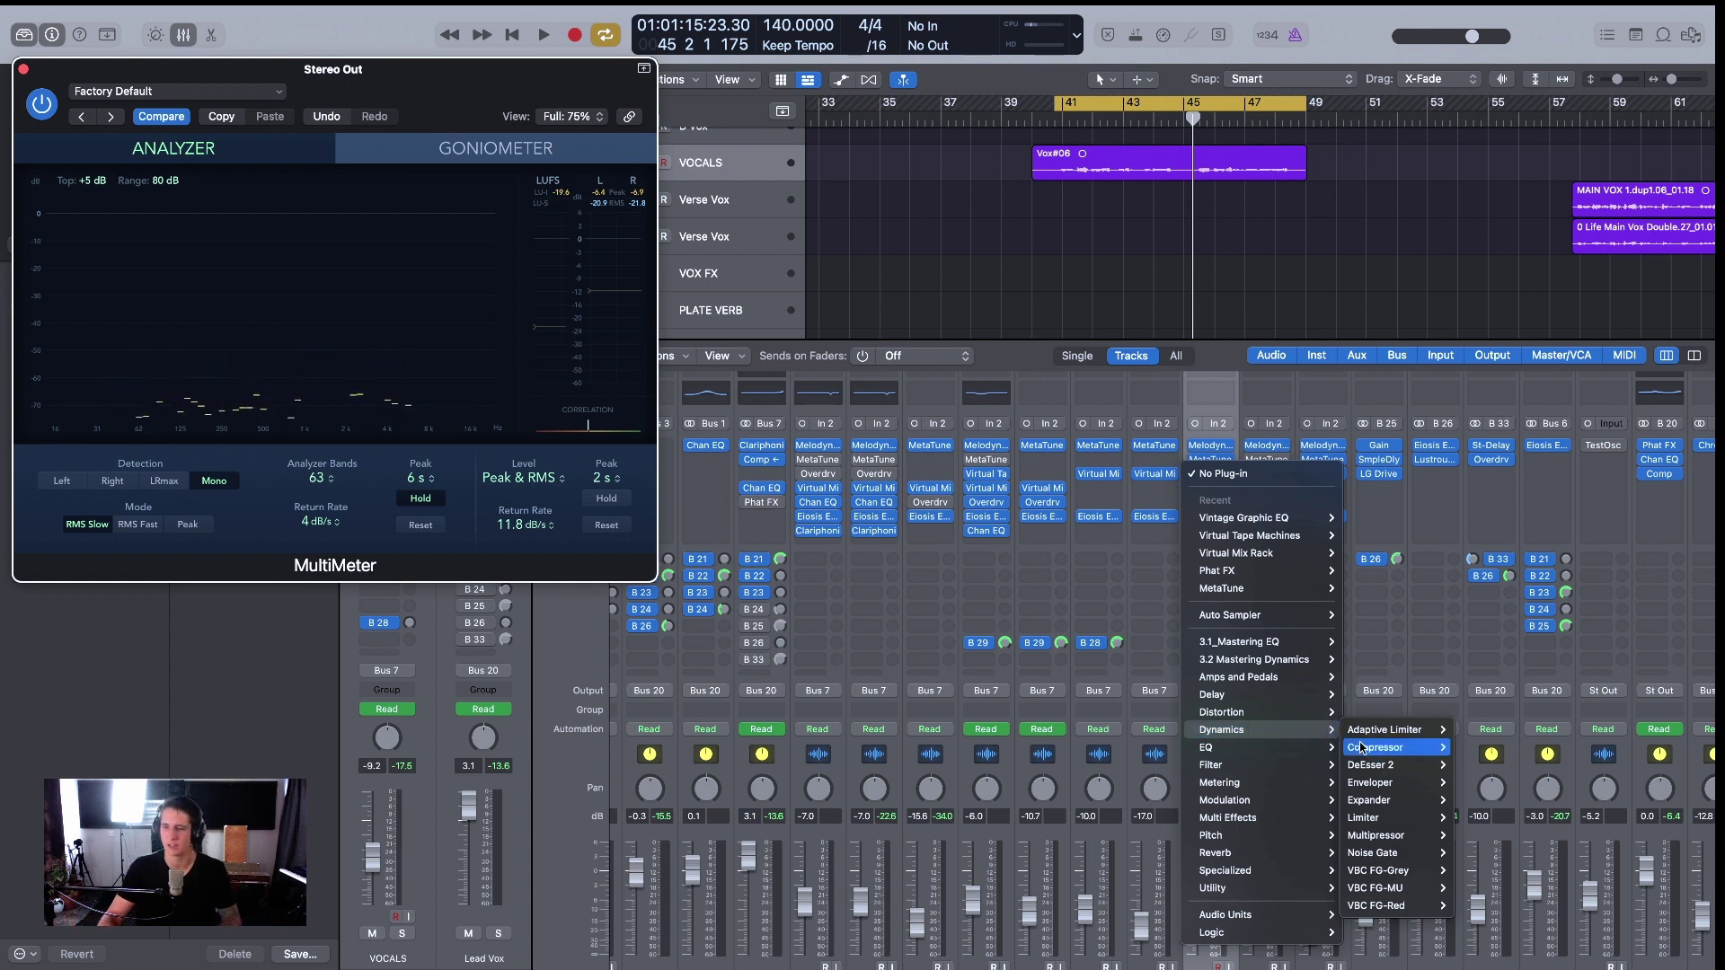
{"action": "mouse_move", "coordinate": [1374, 747]}
{"action": "left_click", "coordinate": [1471, 750]}
{"action": "left_click_drag", "start_coordinate": [925, 263], "coordinate": [1204, 320]}
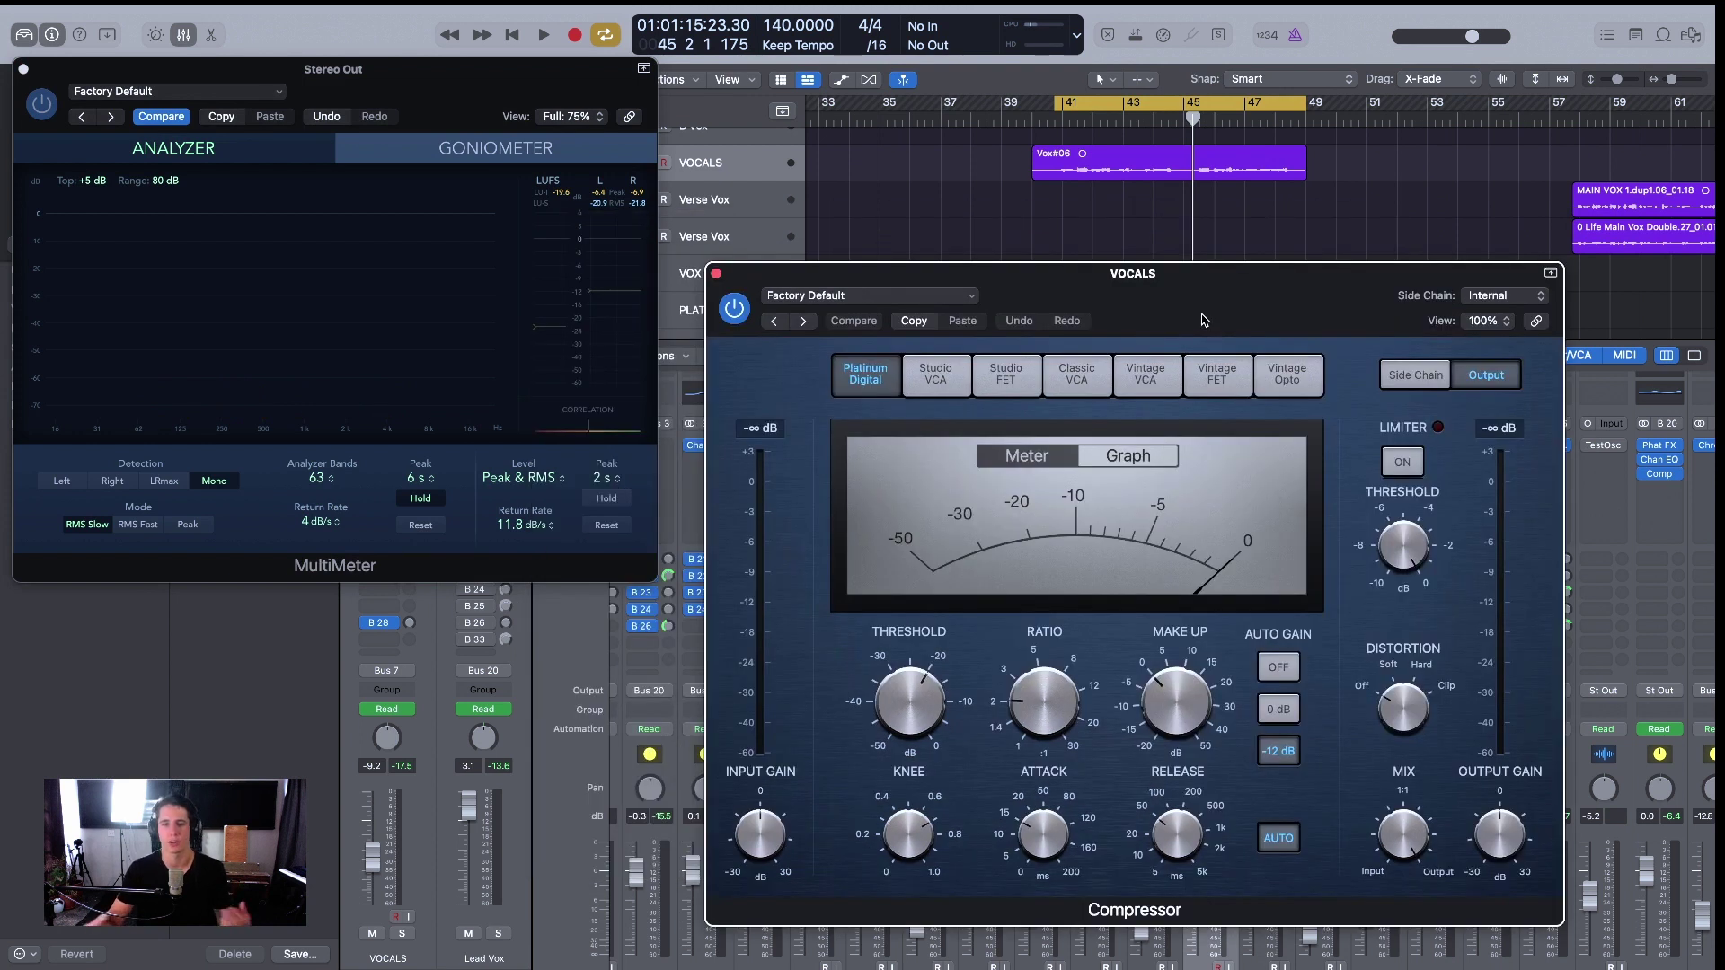
{"action": "left_click_drag", "start_coordinate": [1203, 320], "coordinate": [1186, 339]}
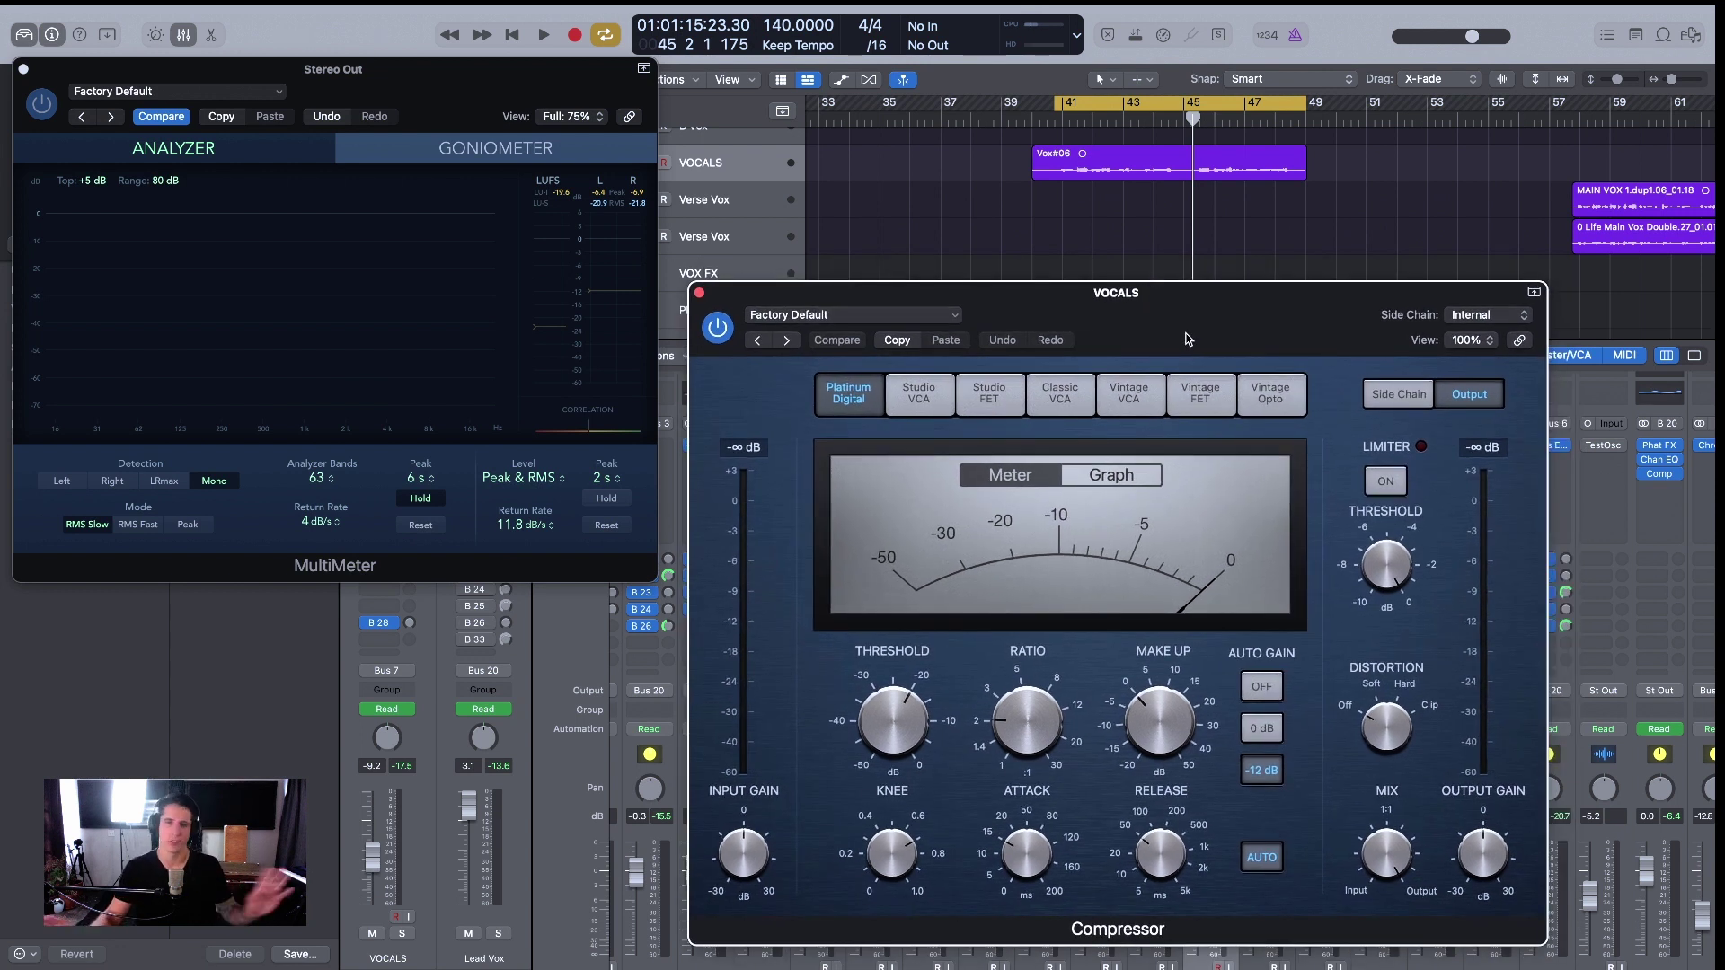
Turn the compressor's Auto Gain off and switch it to the Studio FET model.
{"action": "left_click", "coordinate": [1254, 689]}
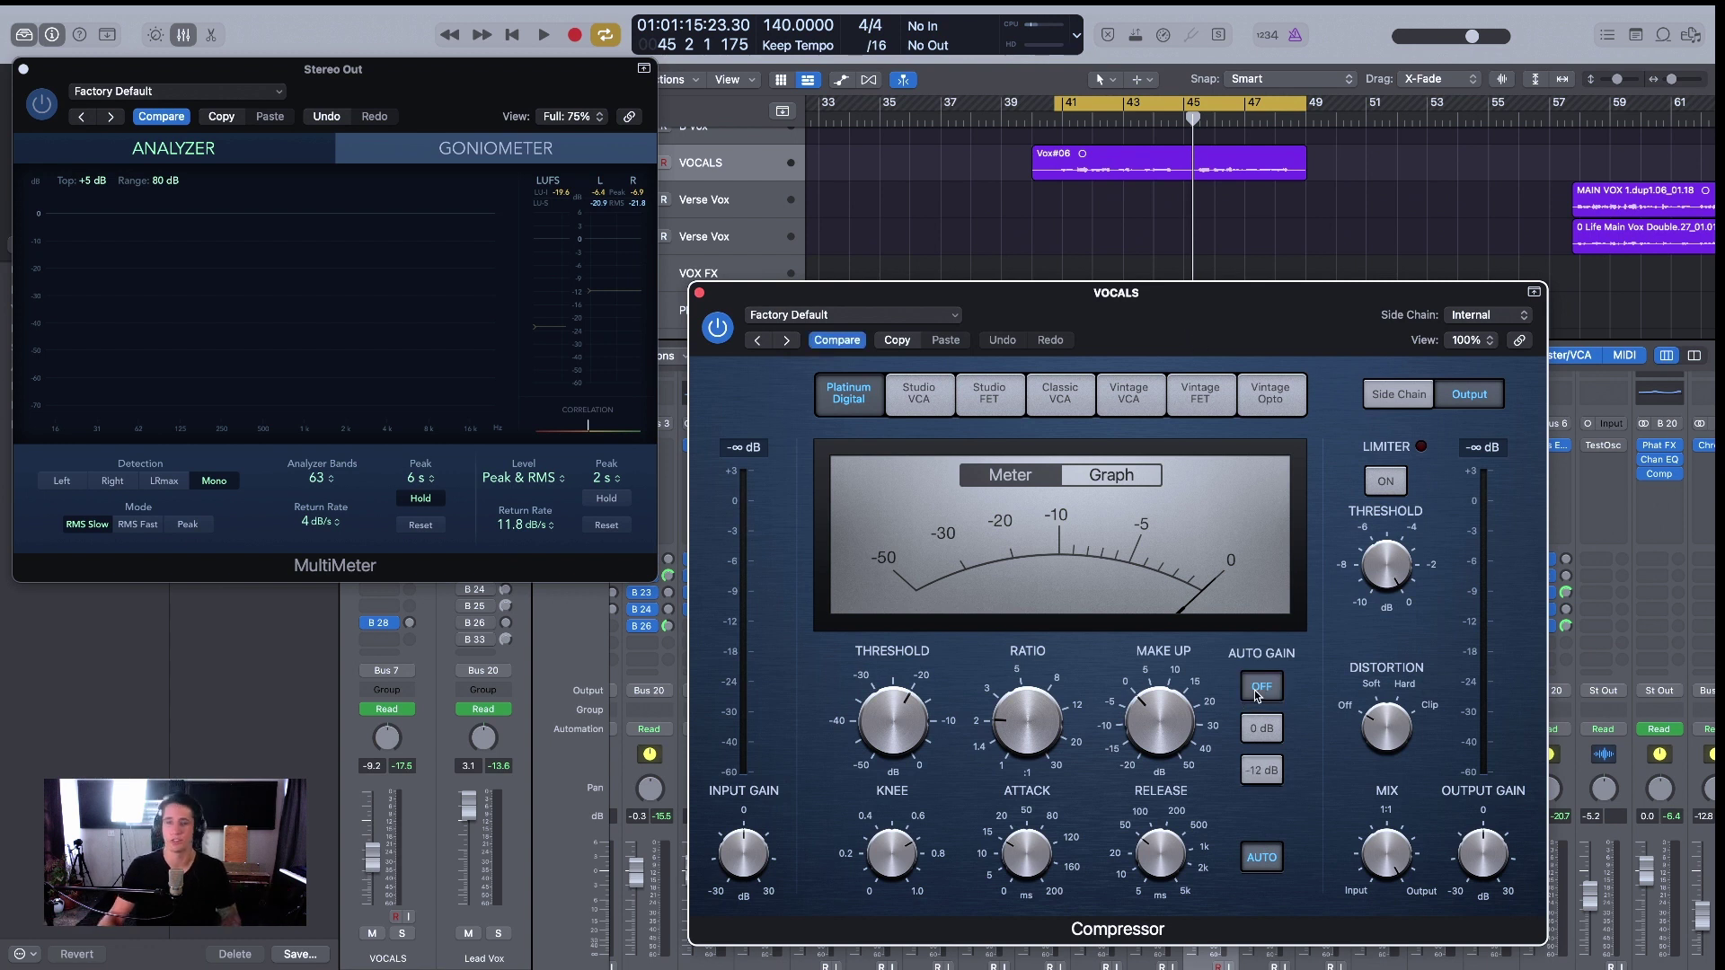
{"action": "left_click_drag", "start_coordinate": [1143, 327], "coordinate": [1144, 316]}
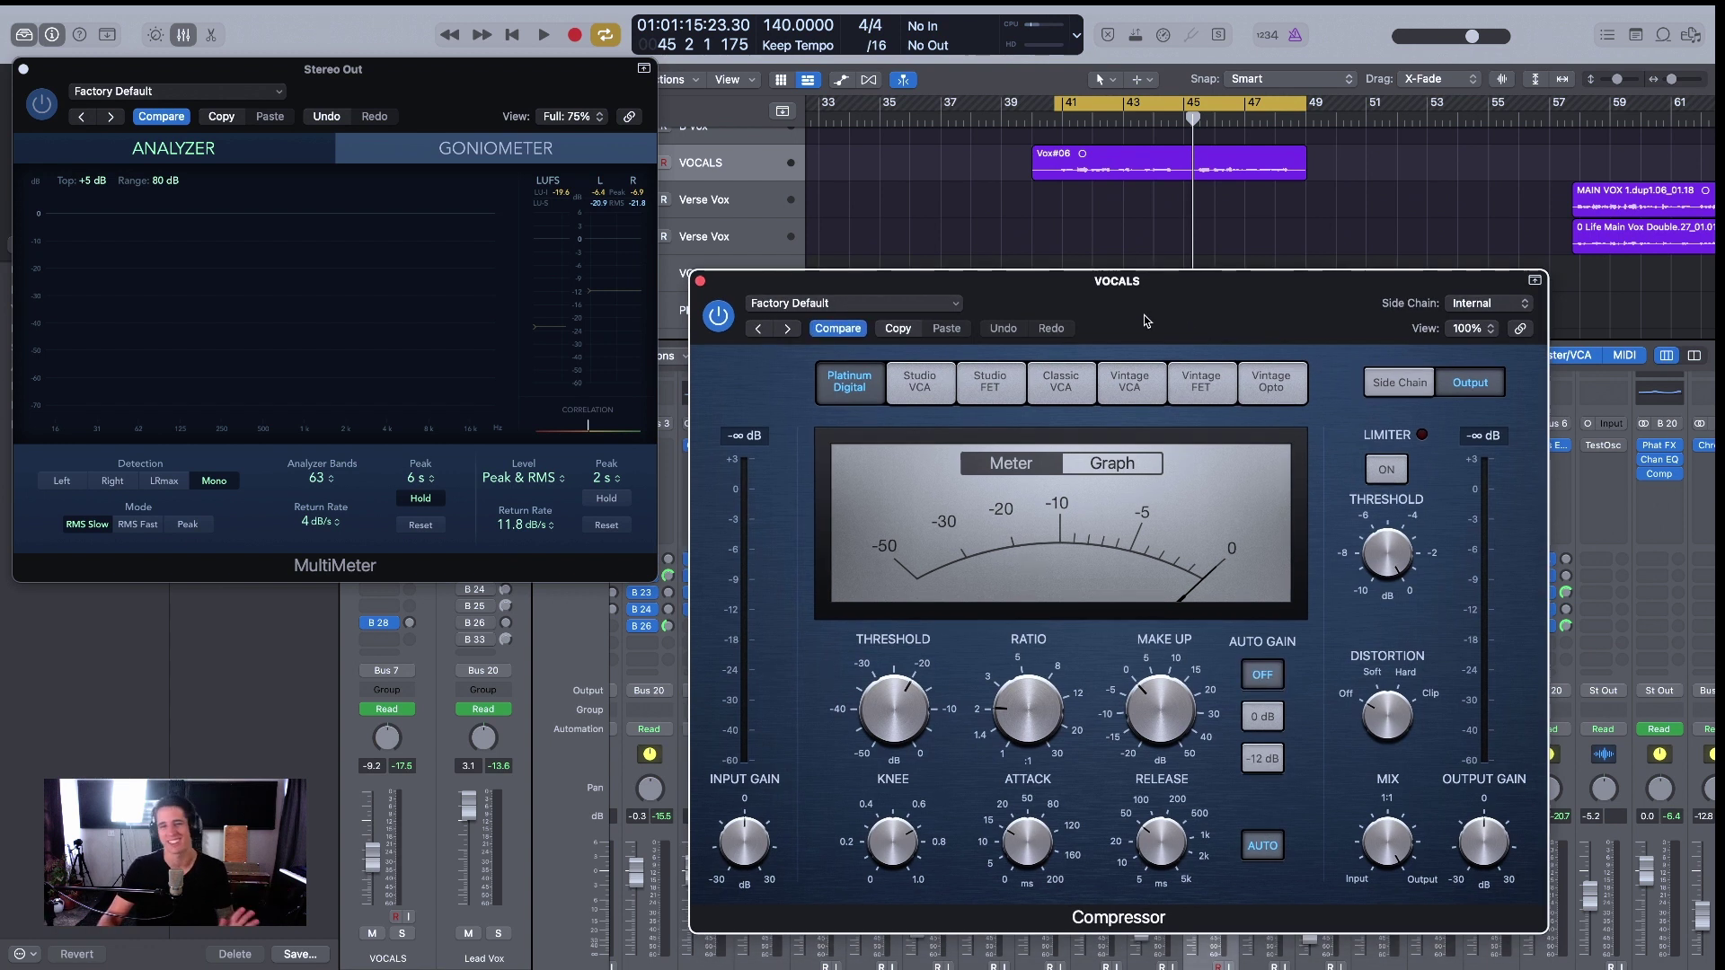
{"action": "left_click", "coordinate": [985, 395]}
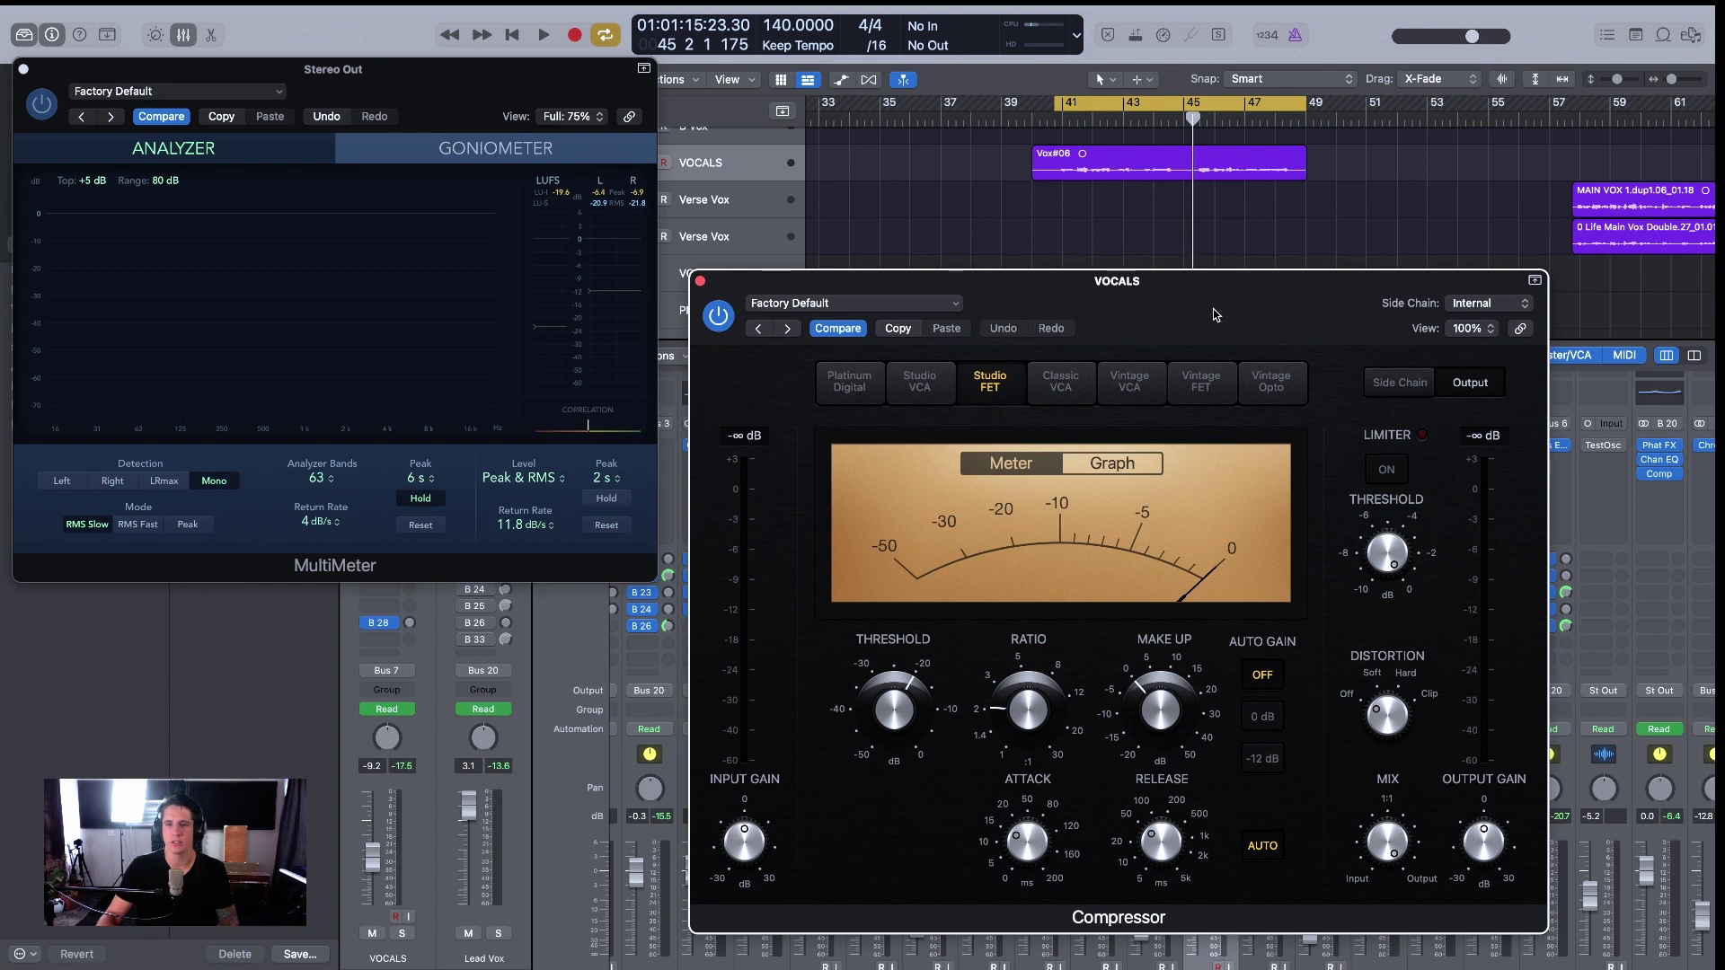
{"action": "left_click_drag", "start_coordinate": [1216, 315], "coordinate": [1235, 321]}
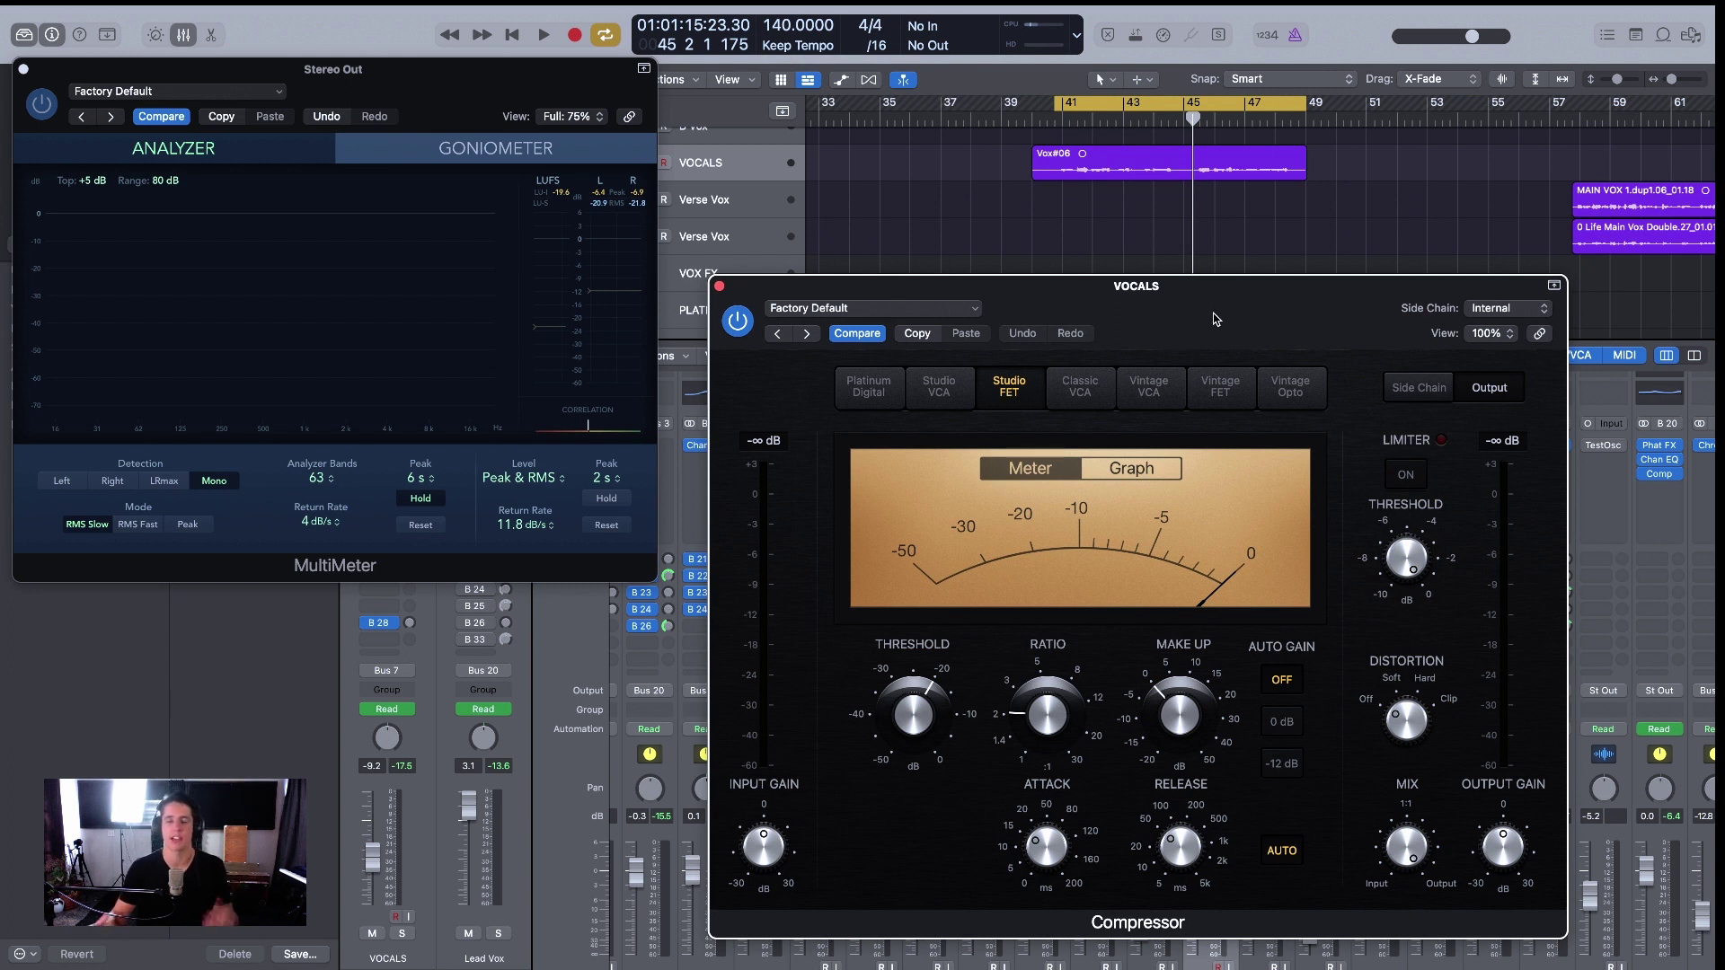
{"action": "left_click_drag", "start_coordinate": [1214, 319], "coordinate": [1214, 311]}
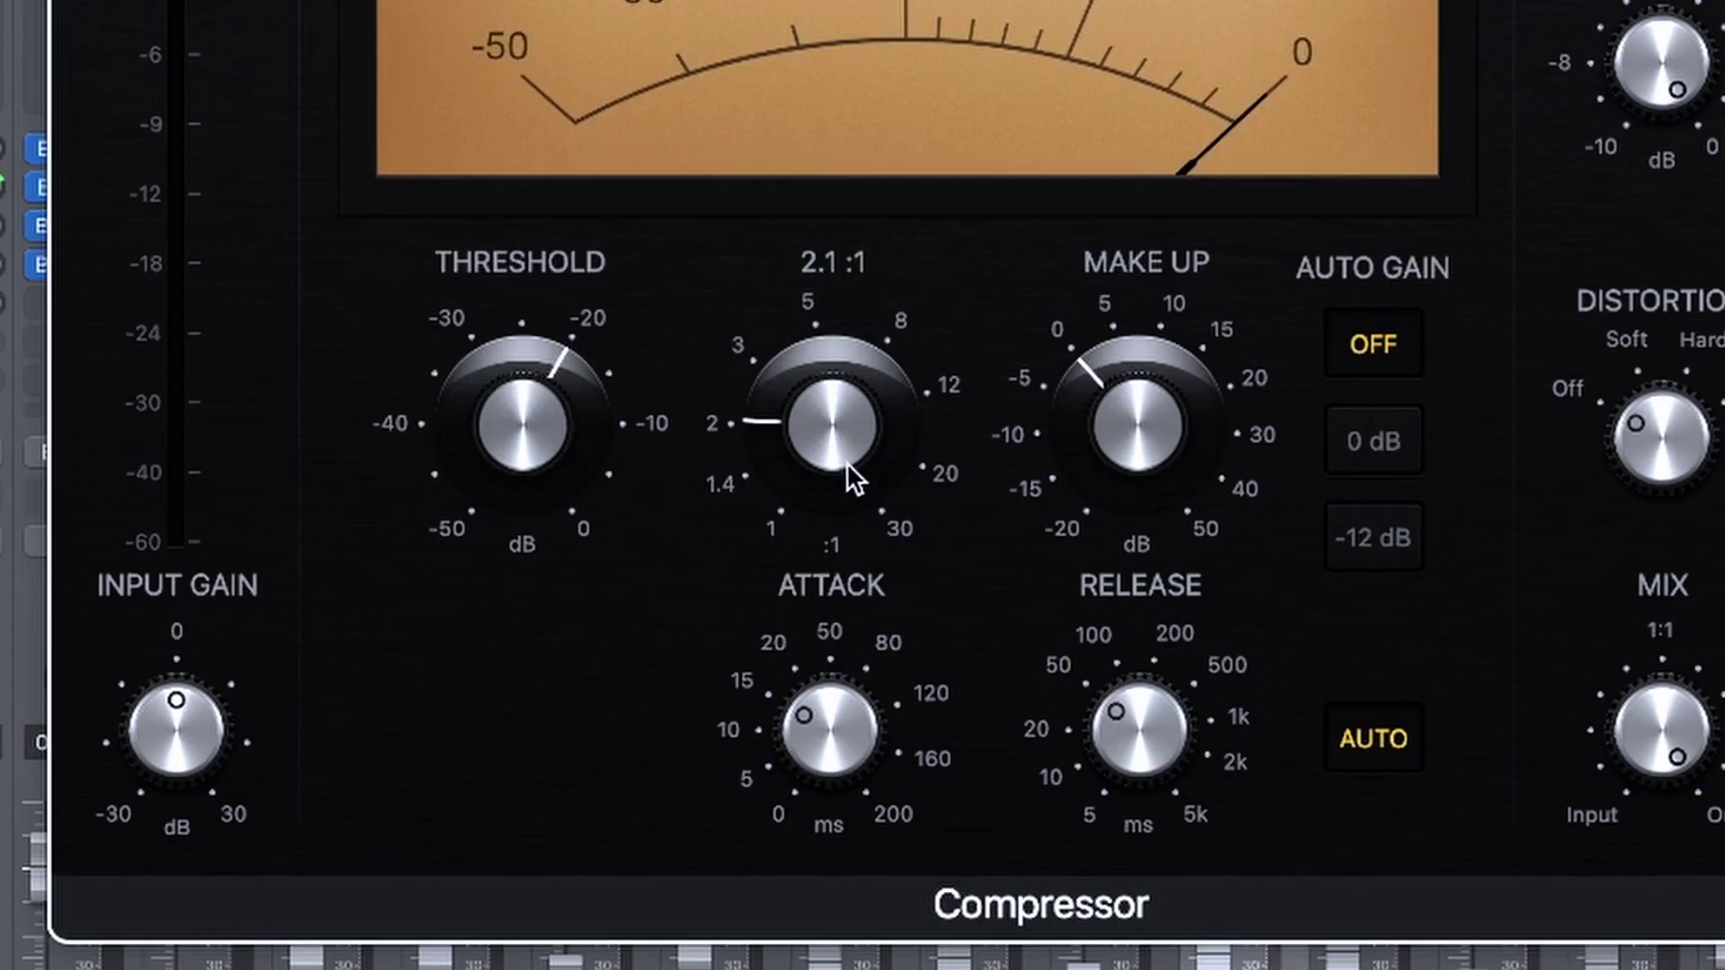
Set the compressor to 3.1:1 ratio, 50 ms attack, ~17 ms release and ~-23.5 dB threshold.
{"action": "left_click_drag", "start_coordinate": [1056, 730], "coordinate": [1053, 695]}
{"action": "mouse_move", "coordinate": [830, 738]}
{"action": "left_mouse_down"}
{"action": "mouse_move", "coordinate": [846, 666]}
{"action": "mouse_move", "coordinate": [823, 728]}
{"action": "left_mouse_up"}
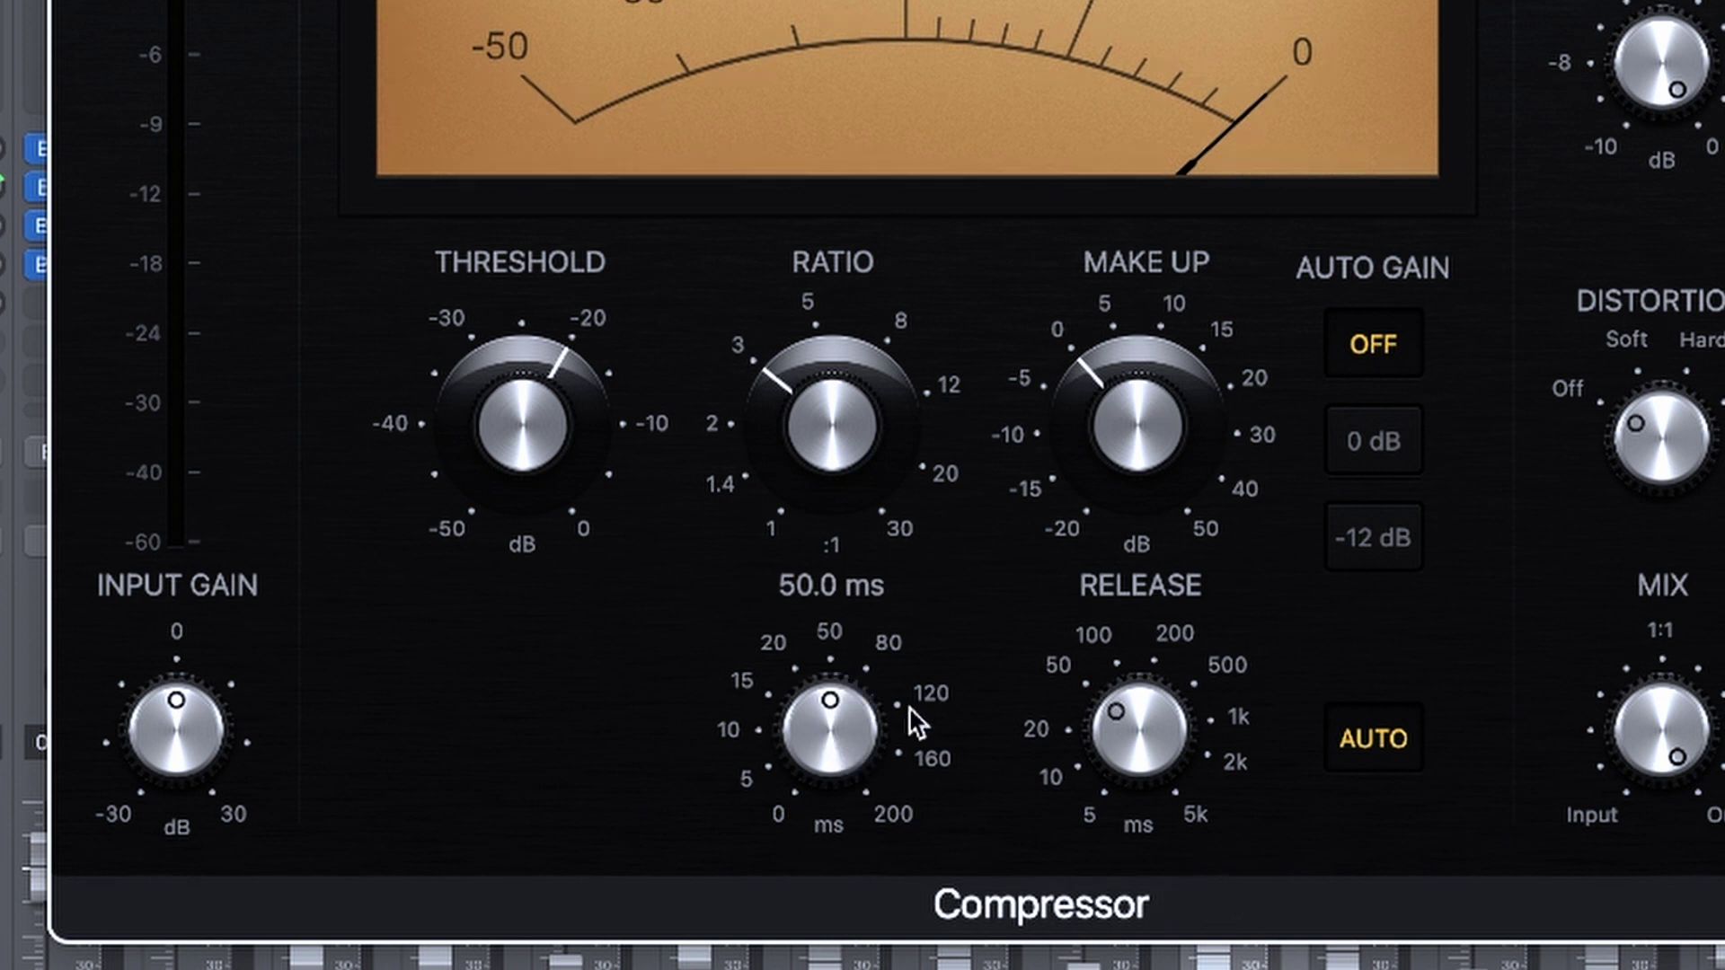
{"action": "left_click_drag", "start_coordinate": [1135, 711], "coordinate": [1486, 697]}
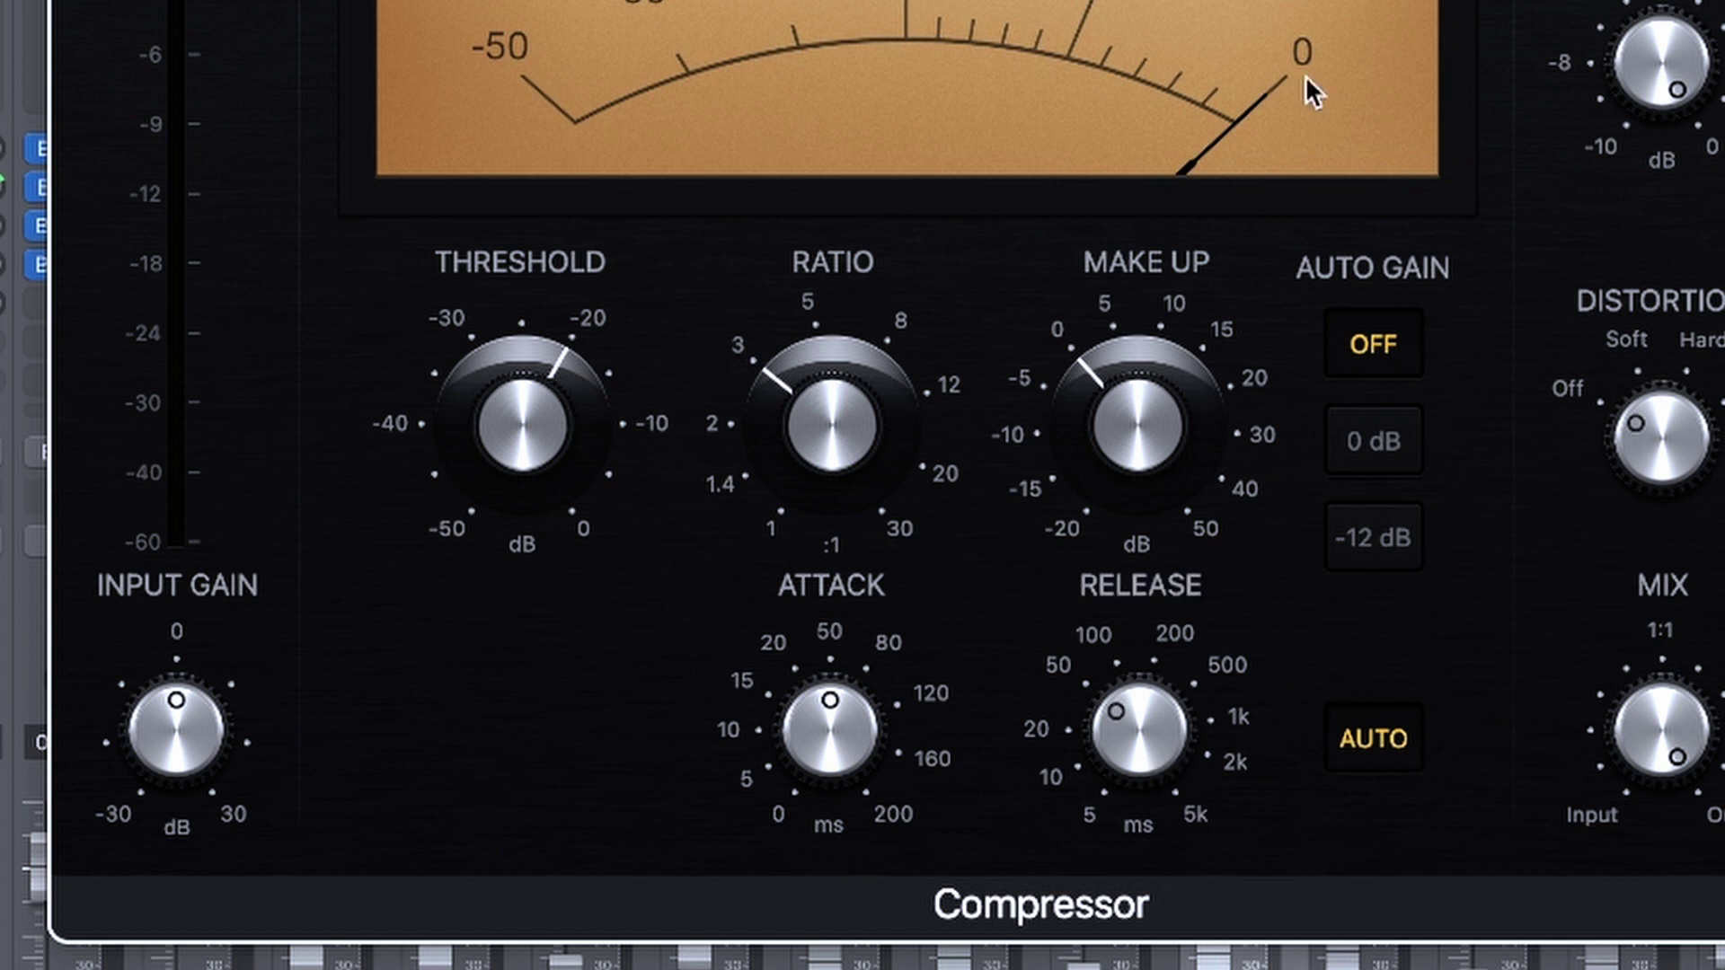
{"action": "mouse_move", "coordinate": [477, 475]}
{"action": "left_click_drag", "start_coordinate": [557, 308], "coordinate": [510, 429]}
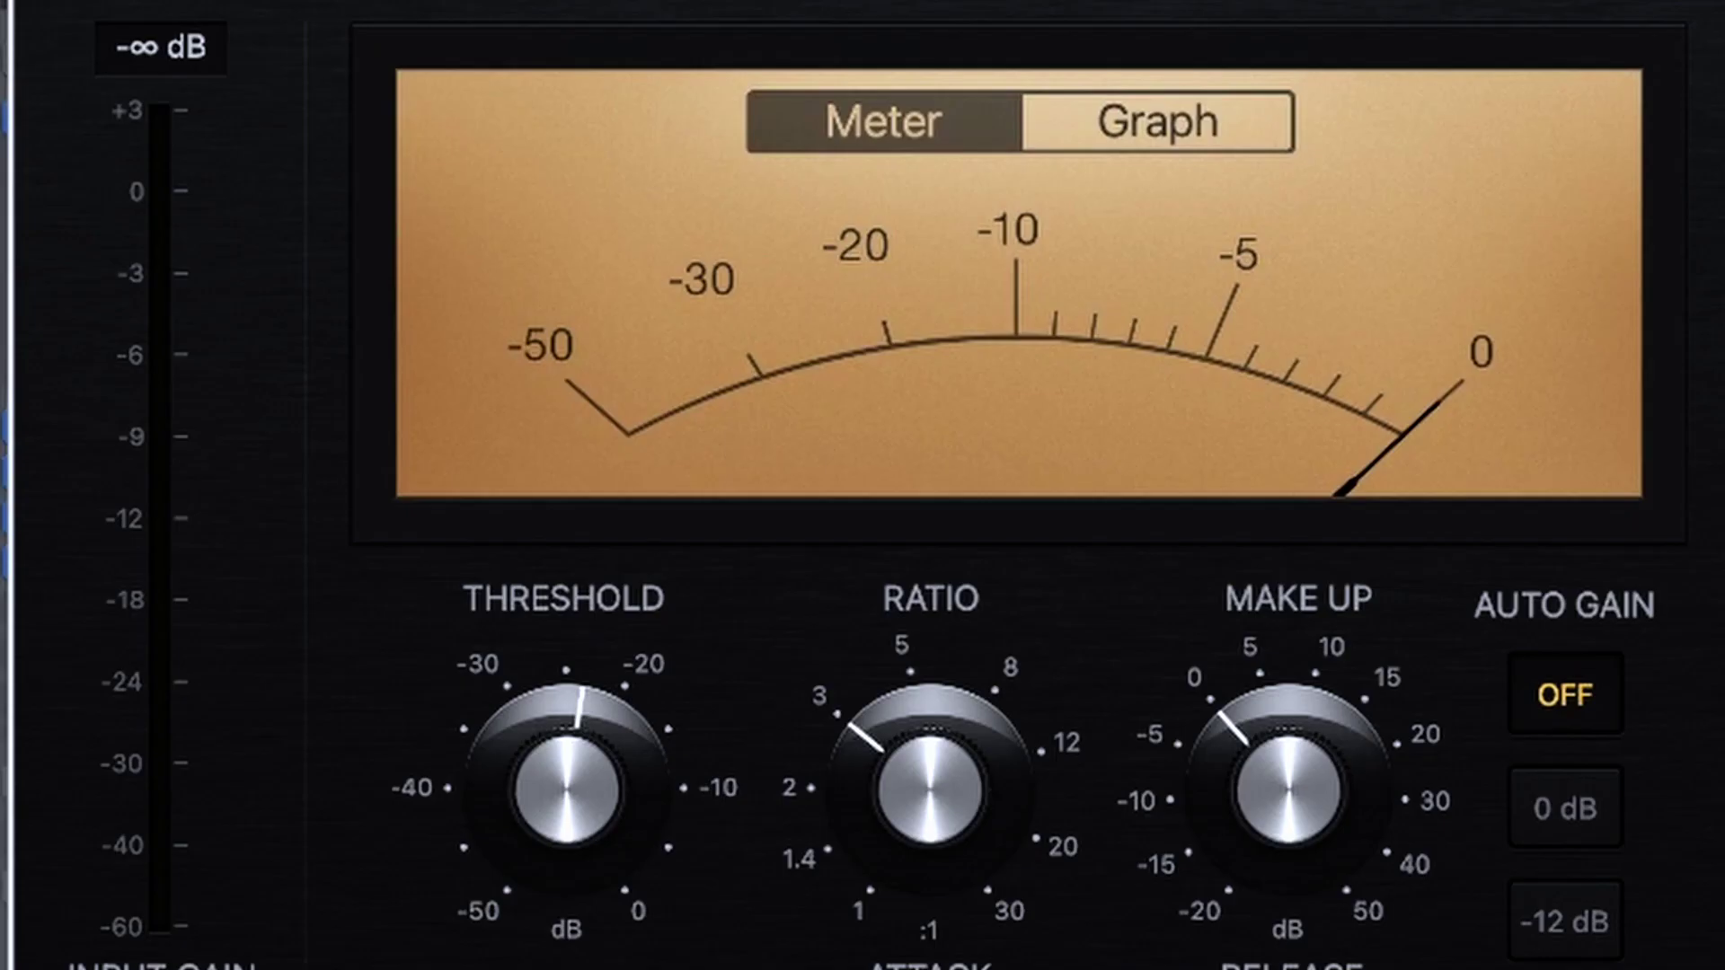
Lower the compressor threshold to -28 dB, set make-up gain to 6 dB, and close it.
{"action": "mouse_move", "coordinate": [515, 437]}
{"action": "left_click_drag", "start_coordinate": [579, 766], "coordinate": [563, 821]}
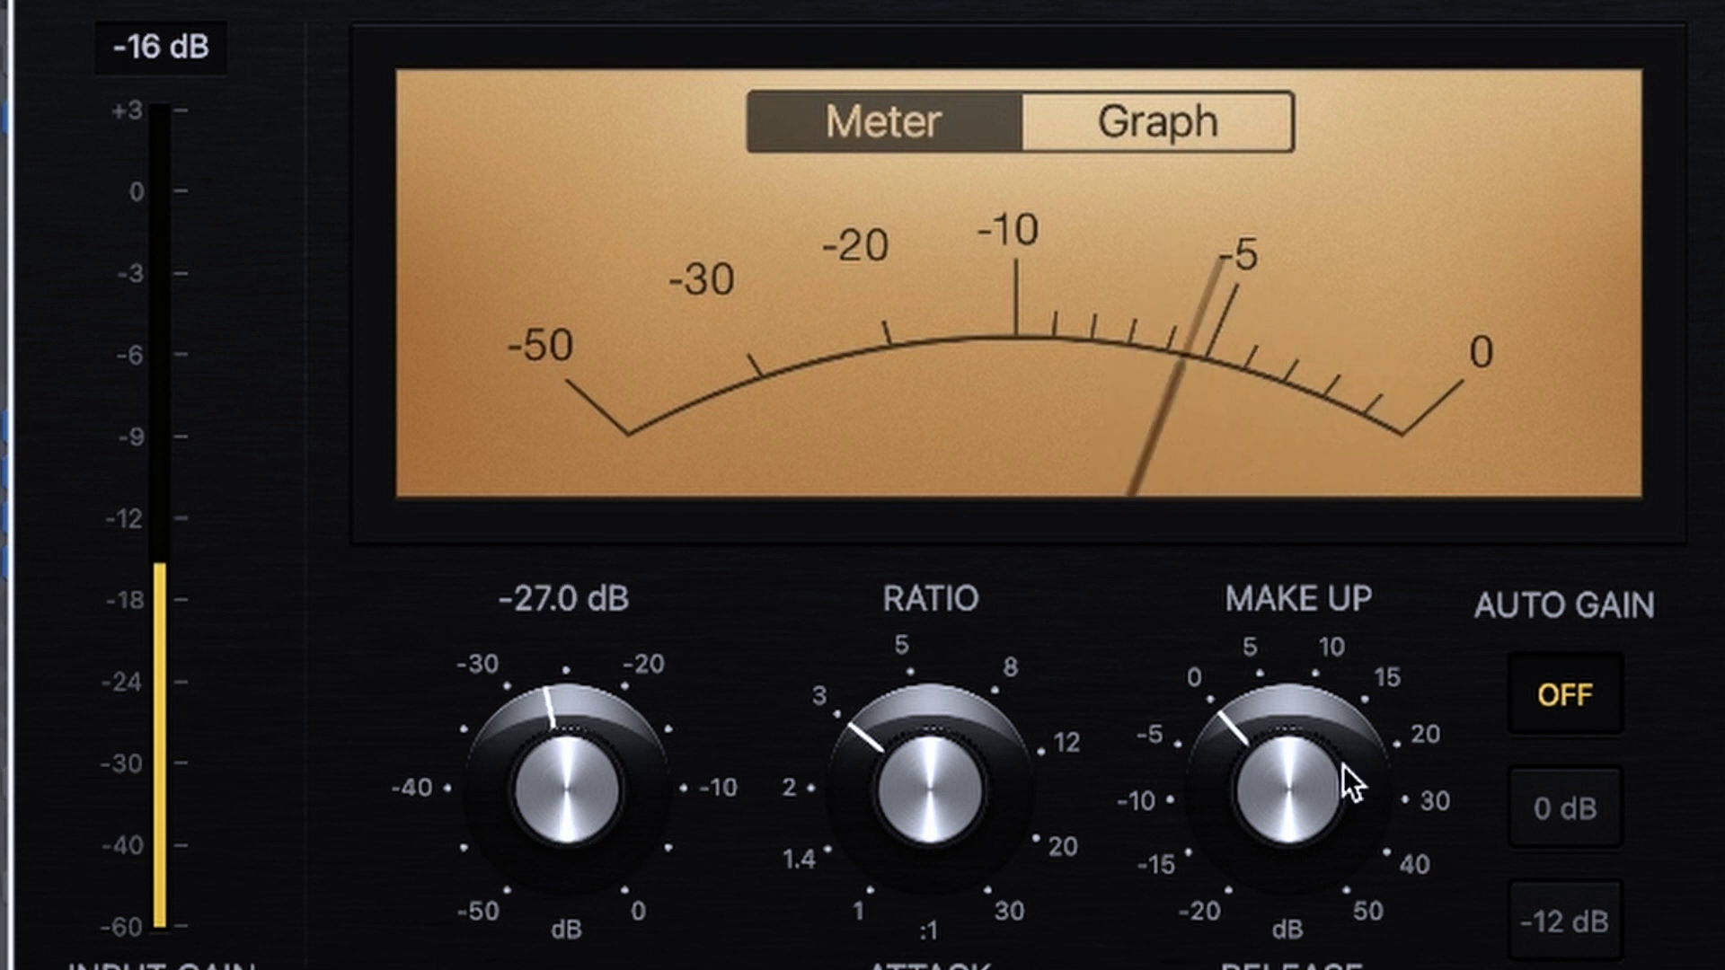
{"action": "left_click_drag", "start_coordinate": [1343, 765], "coordinate": [1301, 758]}
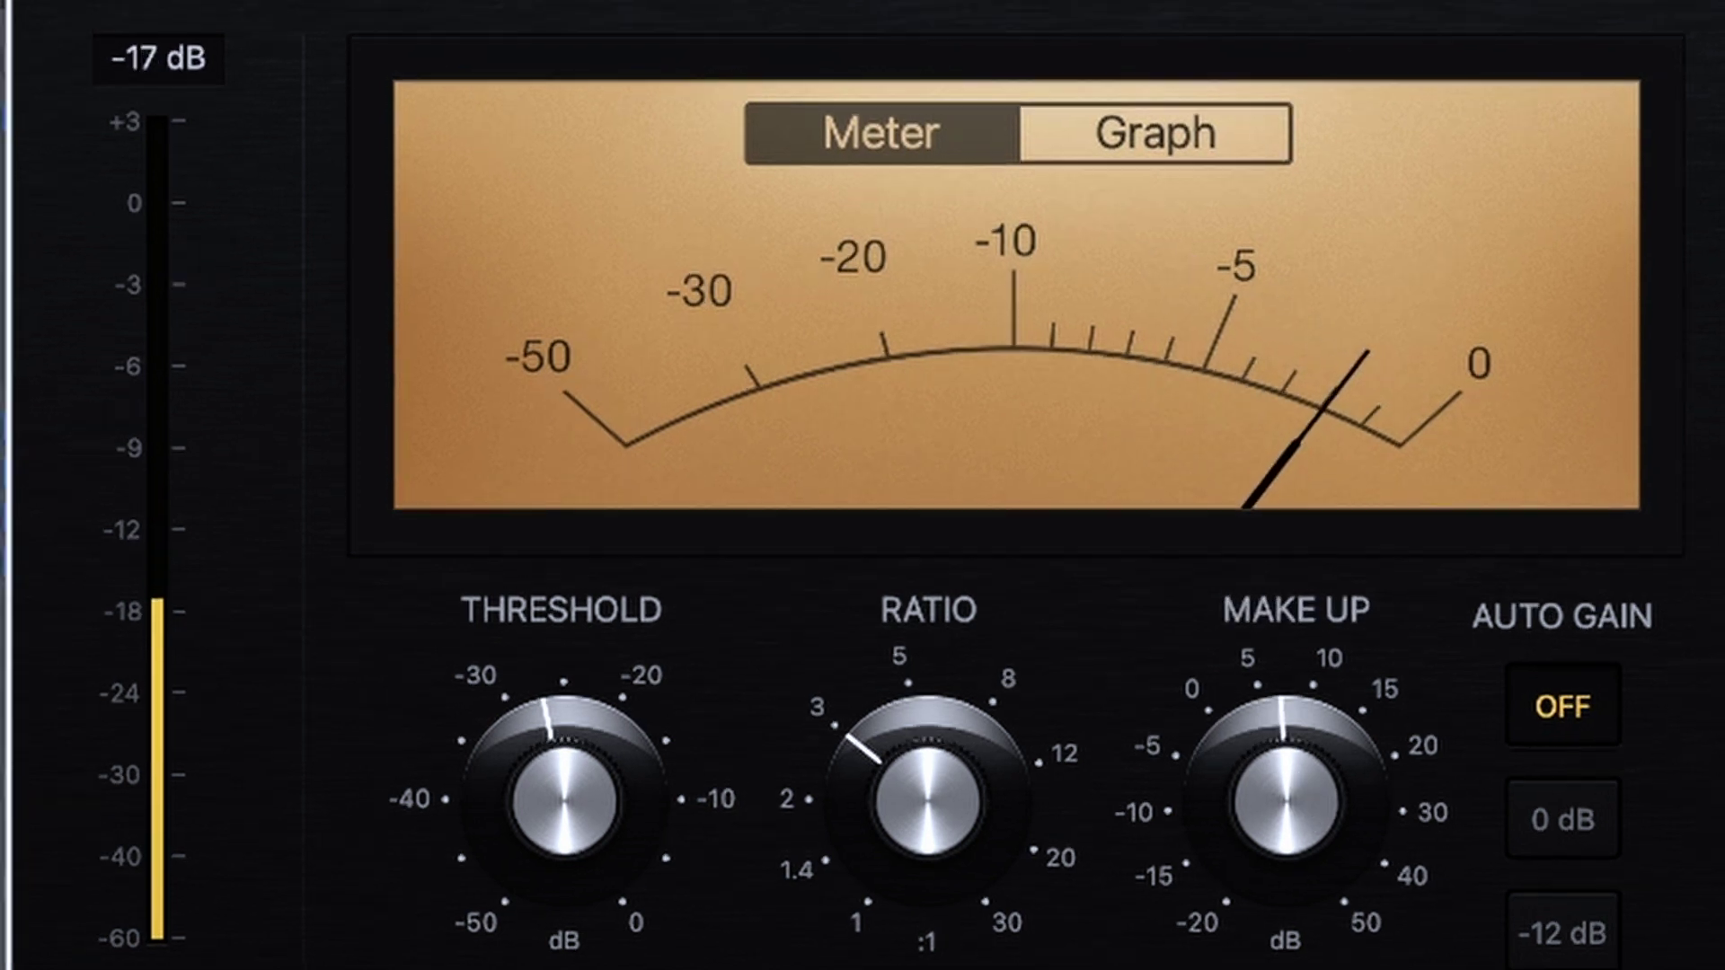
{"action": "left_click_drag", "start_coordinate": [1345, 752], "coordinate": [1348, 779]}
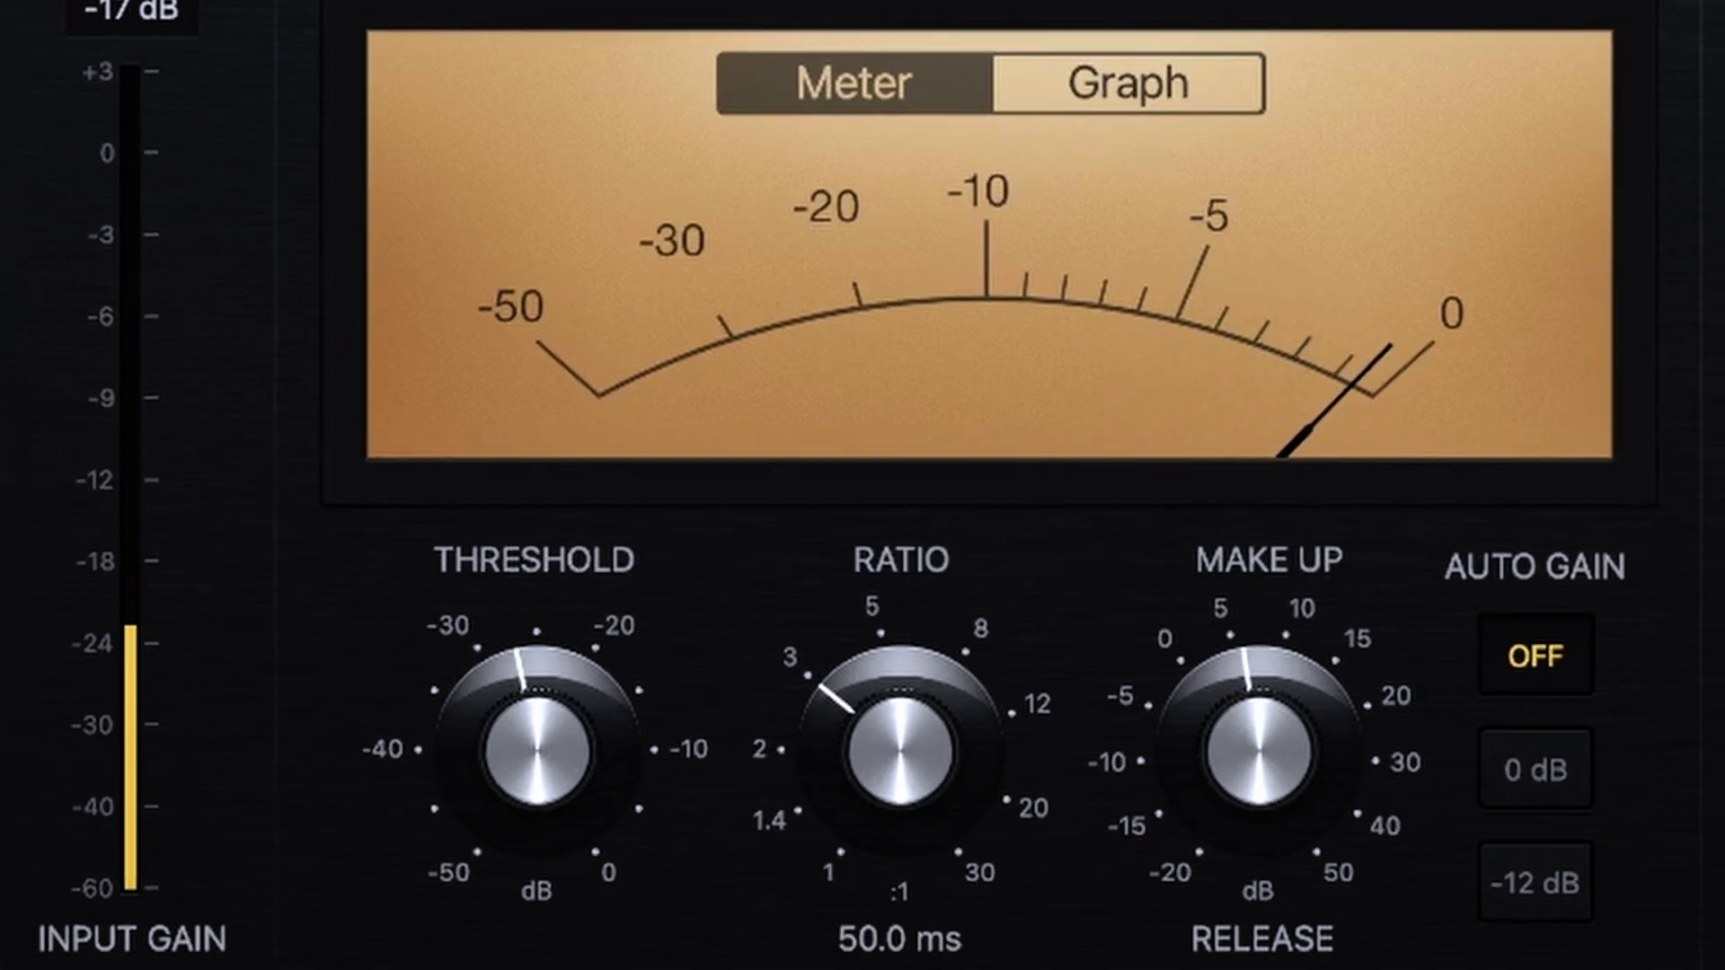
{"action": "mouse_move", "coordinate": [877, 774]}
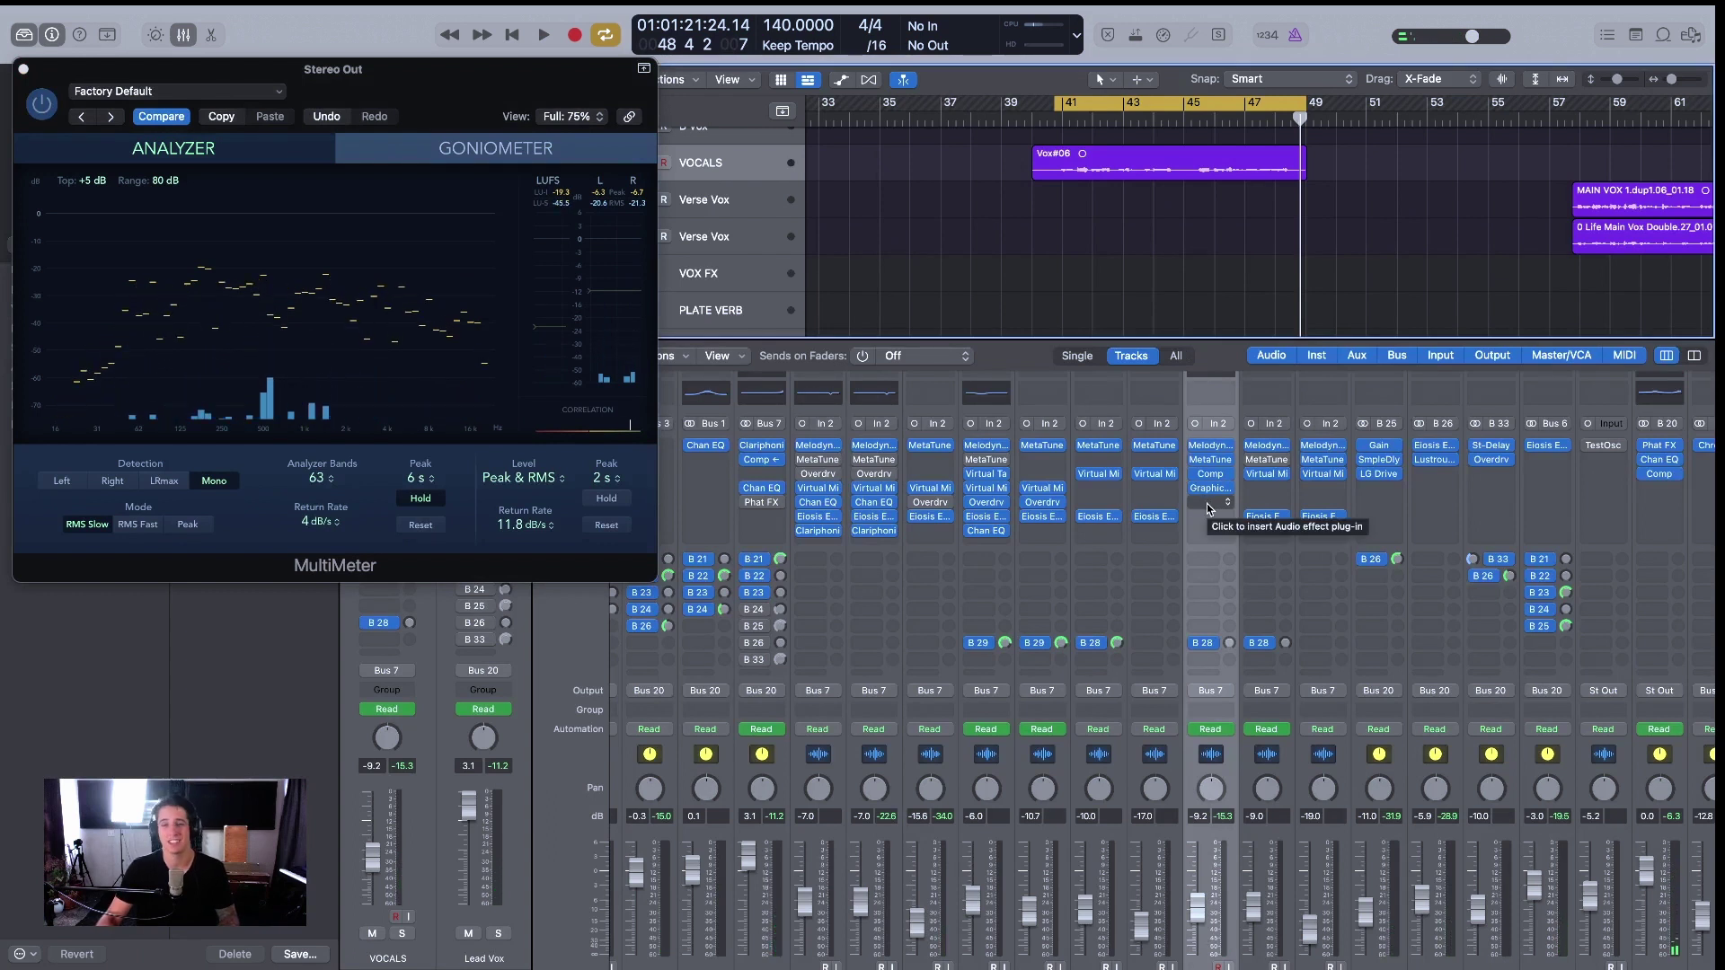
Insert Dynamics > DeEsser 2 on an empty VOCALS insert slot.
{"action": "left_click", "coordinate": [1207, 507]}
{"action": "mouse_move", "coordinate": [1256, 699]}
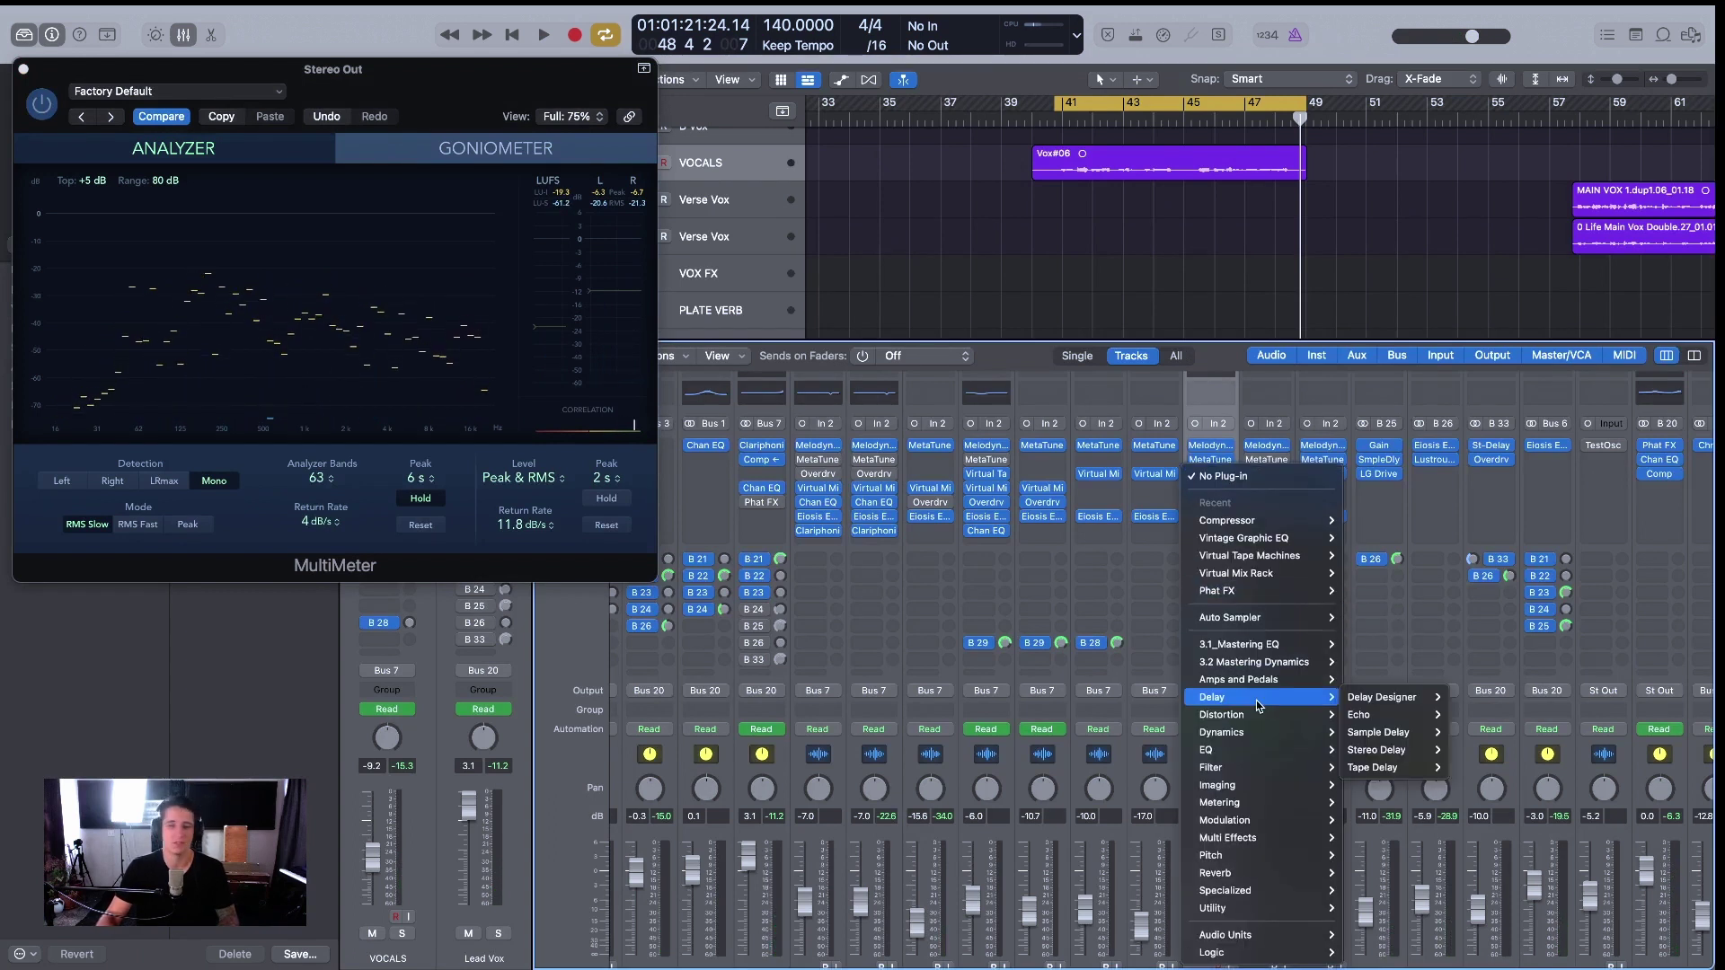
{"action": "mouse_move", "coordinate": [1256, 735]}
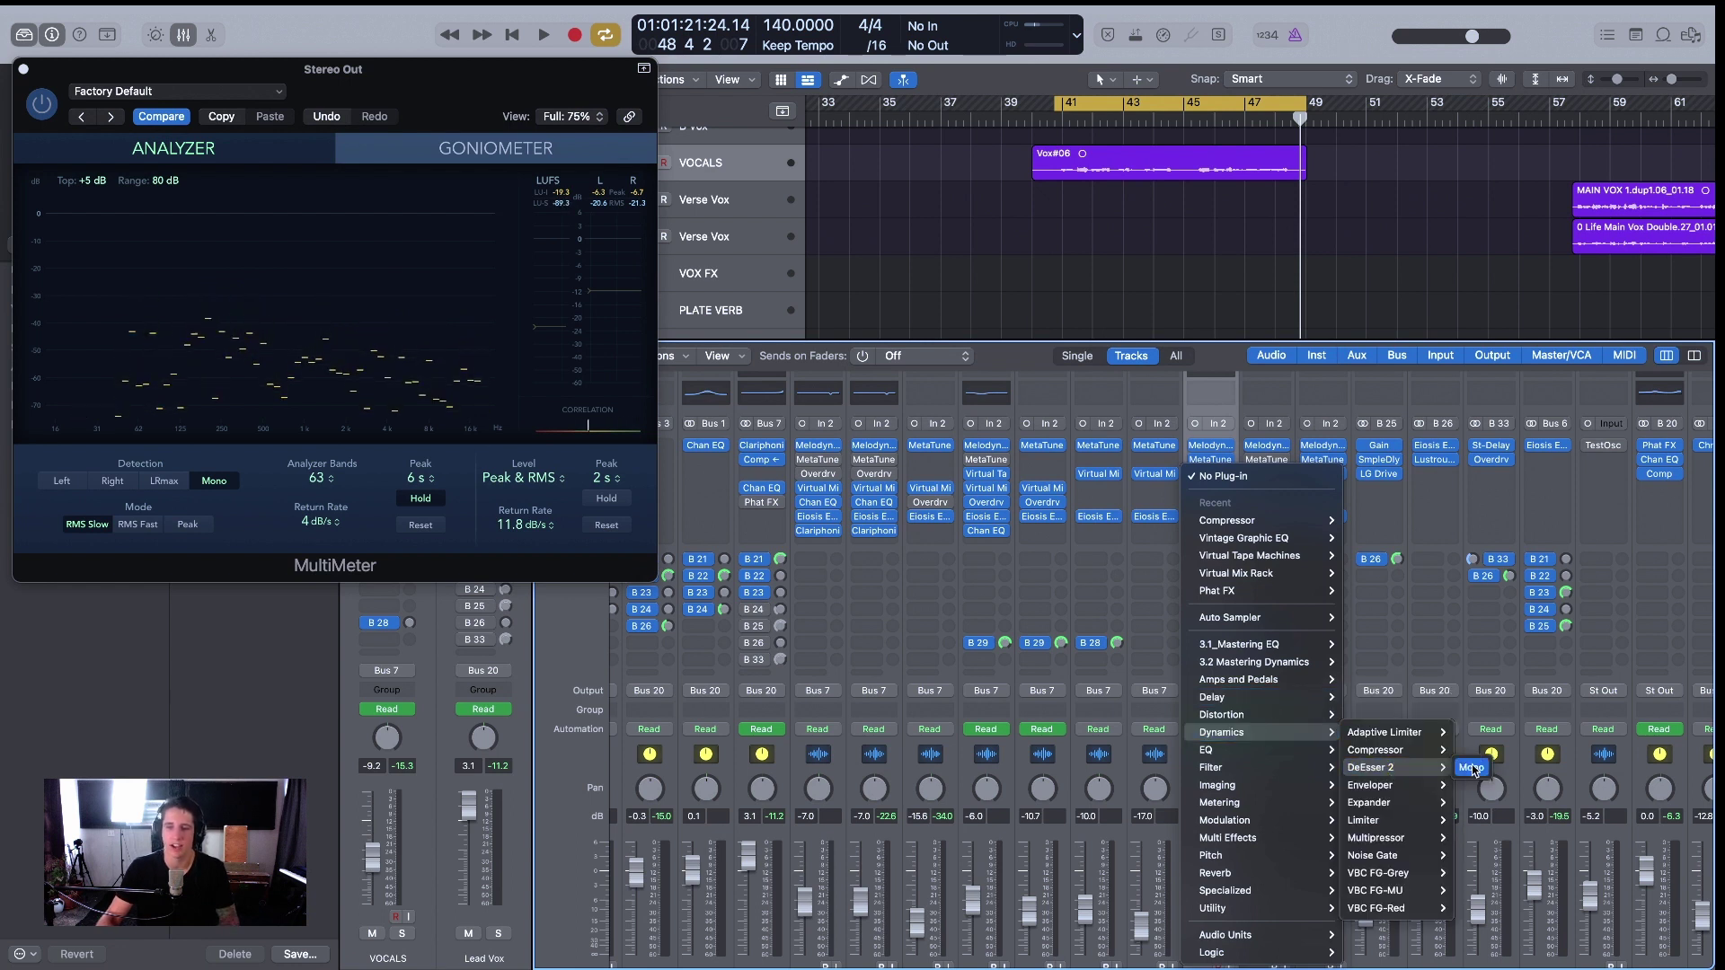
{"action": "left_click", "coordinate": [1473, 768]}
{"action": "left_click_drag", "start_coordinate": [946, 271], "coordinate": [1212, 407]}
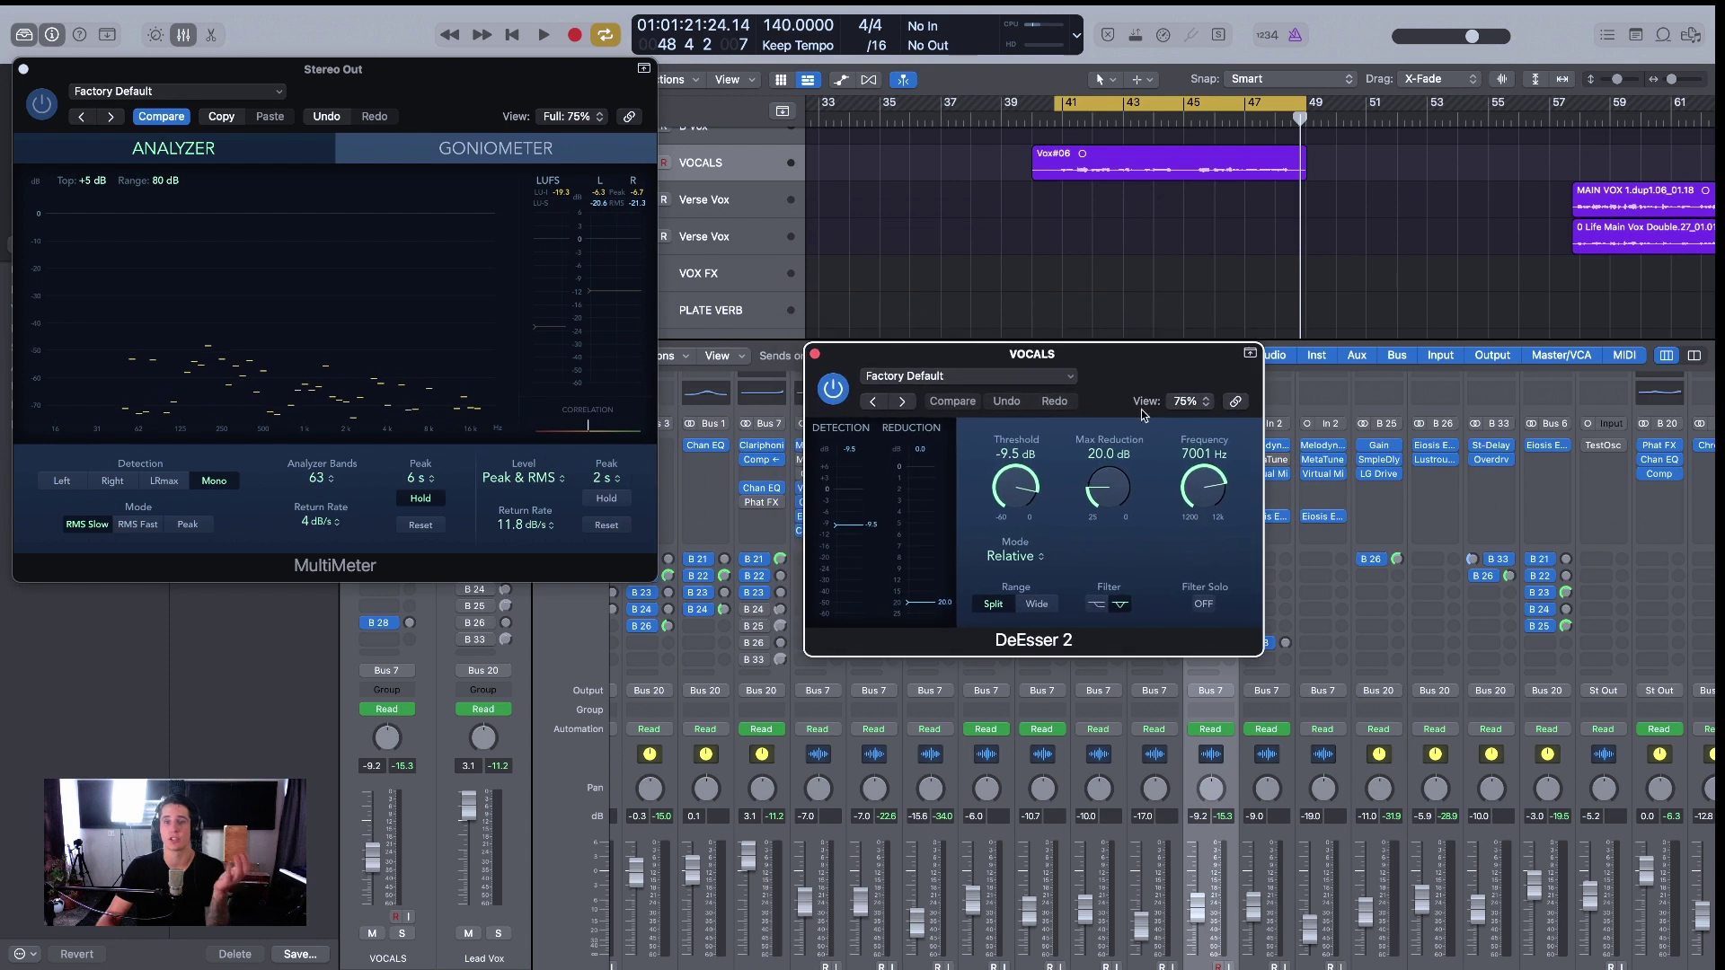
Enlarge DeEsser 2 to 150% view and lower its maximum reduction from 20 dB to 7 dB.
{"action": "left_click", "coordinate": [1211, 407]}
{"action": "left_click", "coordinate": [1205, 546]}
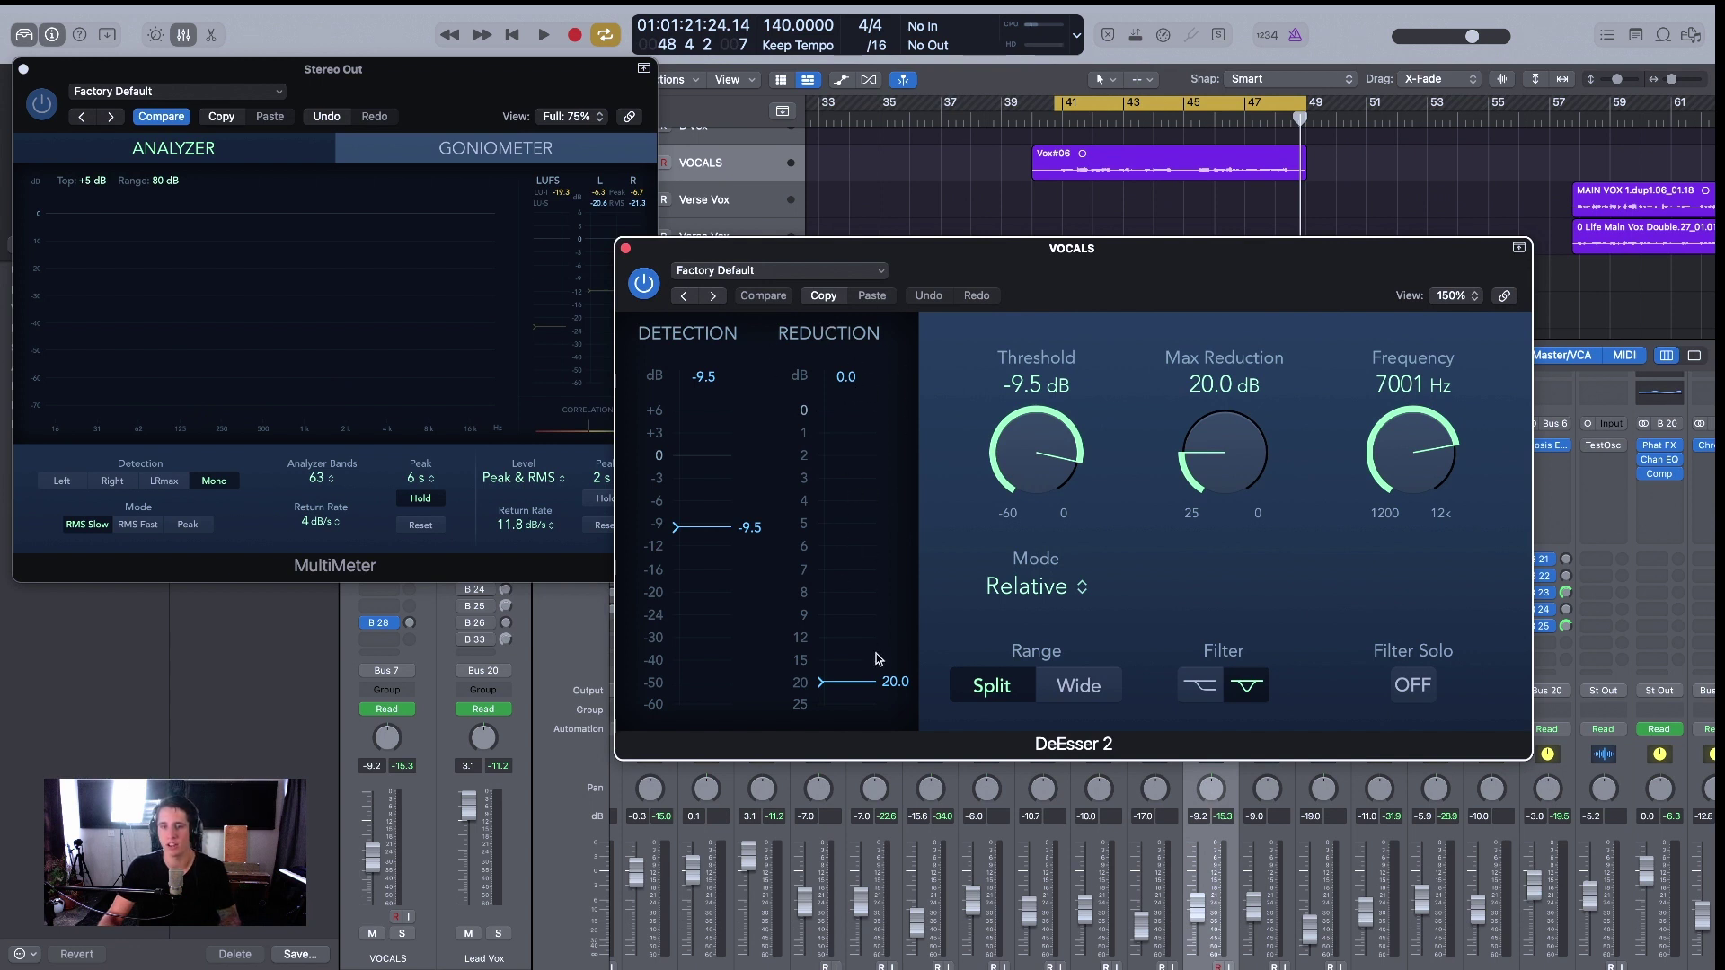
{"action": "left_click_drag", "start_coordinate": [852, 684], "coordinate": [850, 528]}
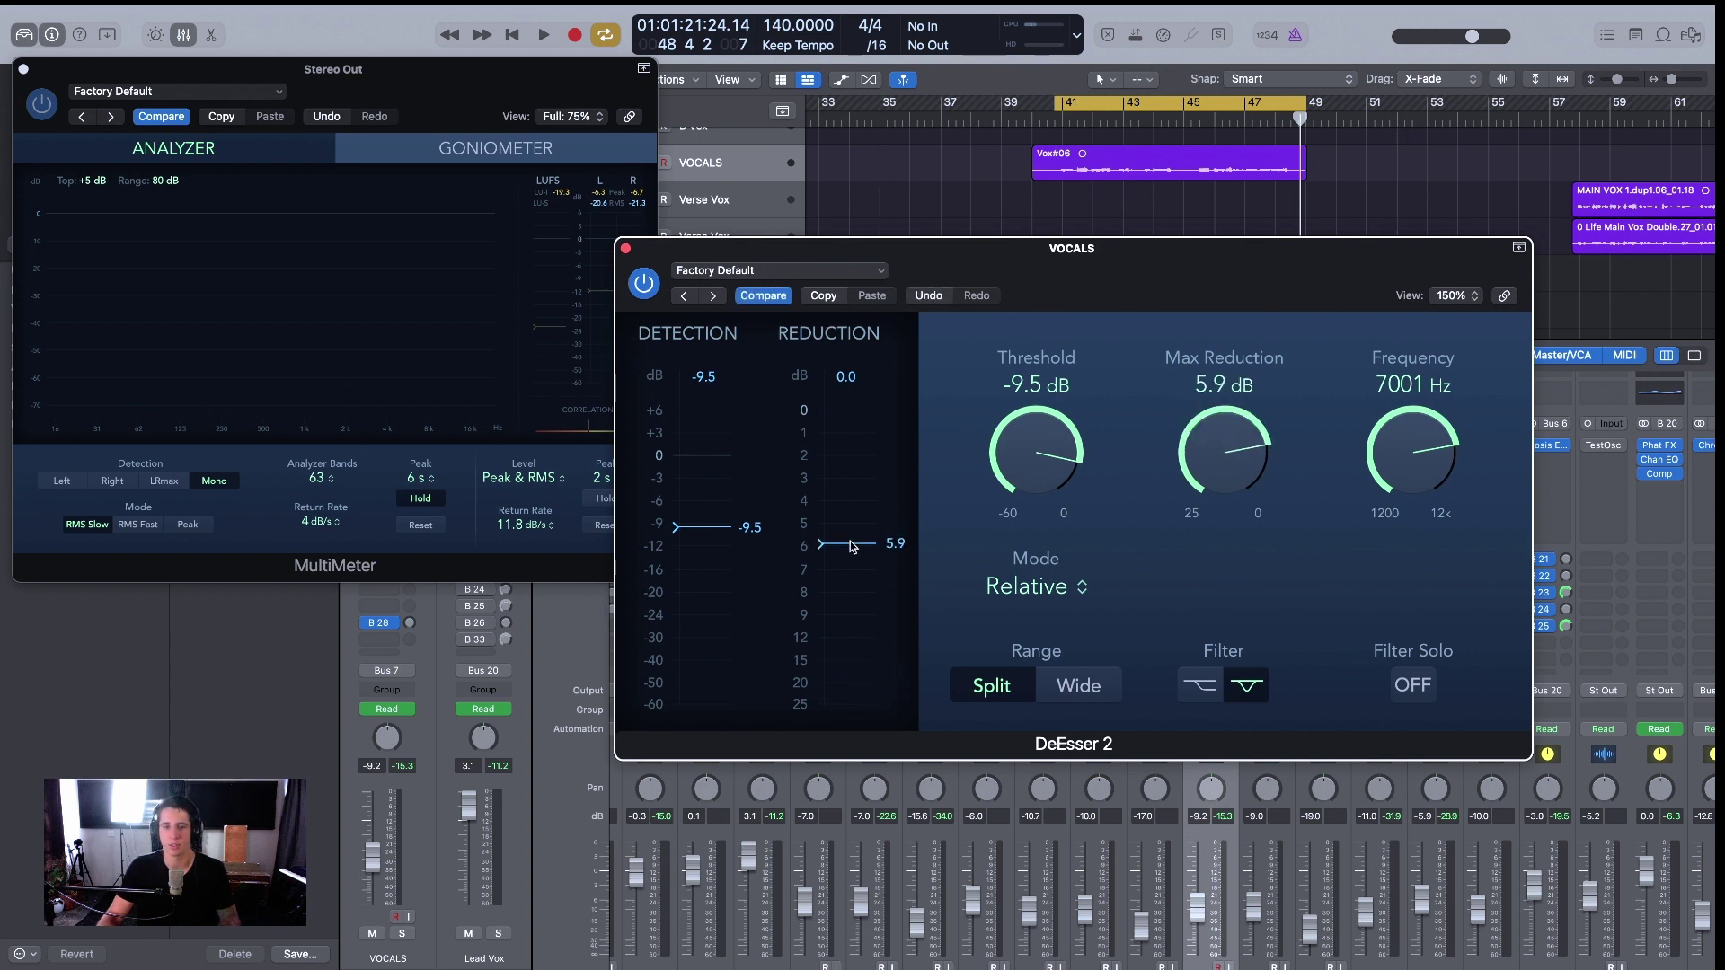
{"action": "left_click_drag", "start_coordinate": [1229, 282], "coordinate": [1267, 318]}
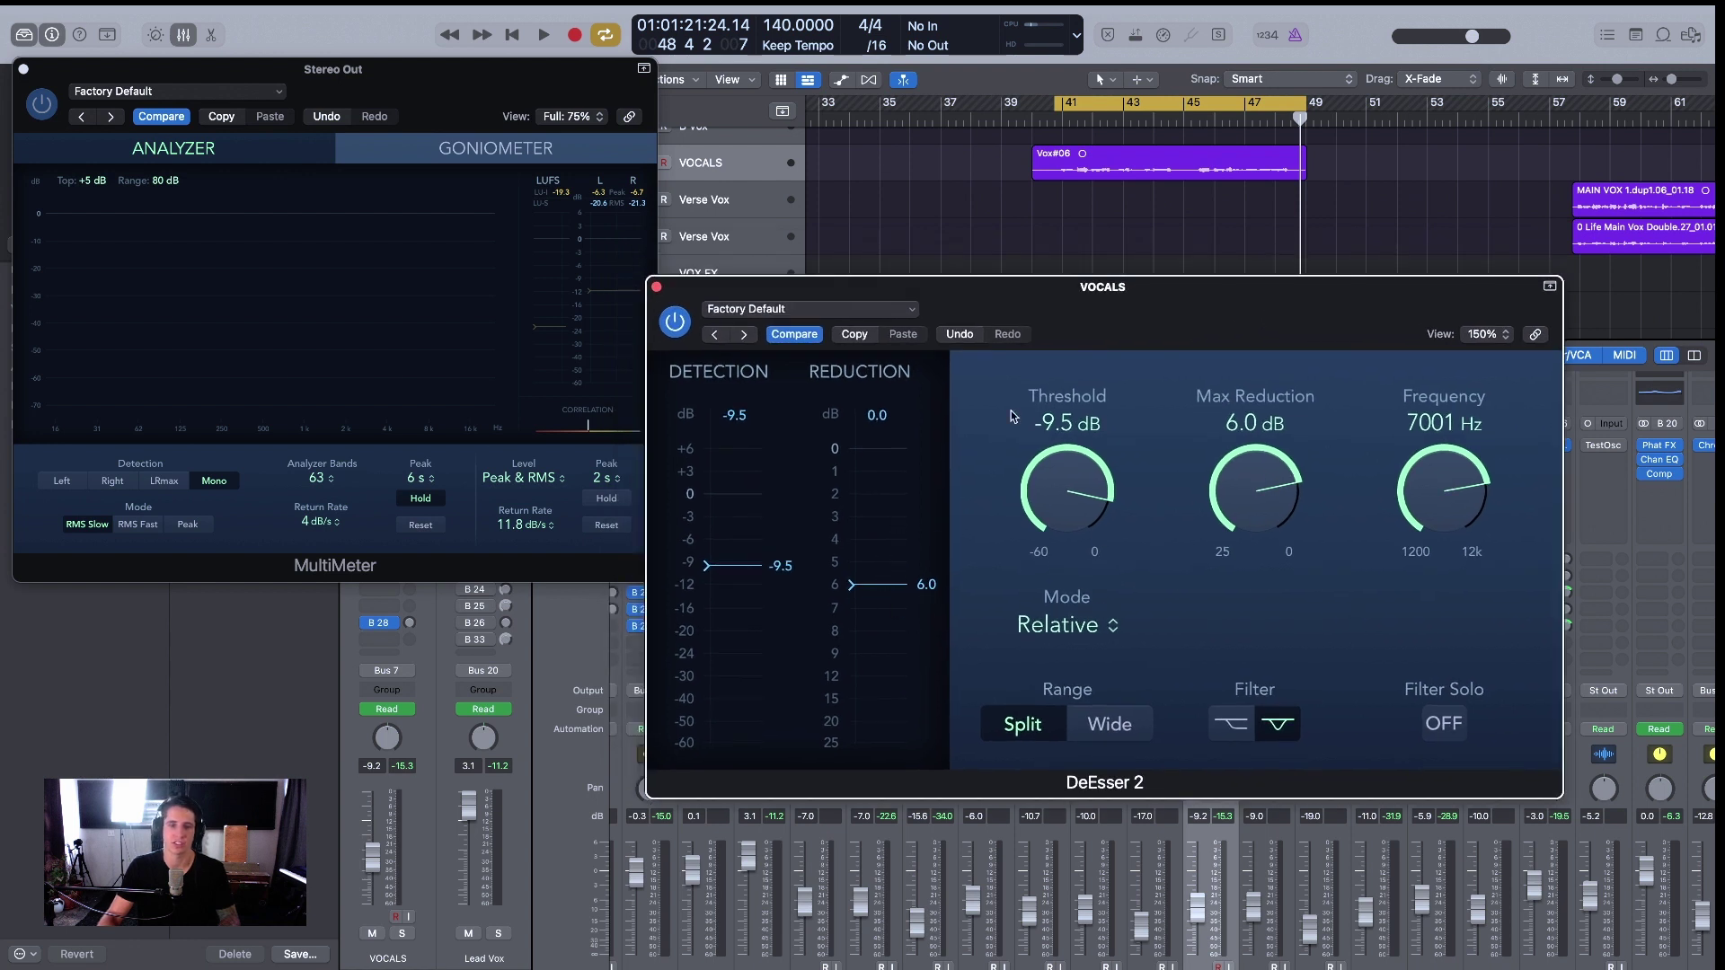
{"action": "left_click_drag", "start_coordinate": [1120, 296], "coordinate": [1147, 313]}
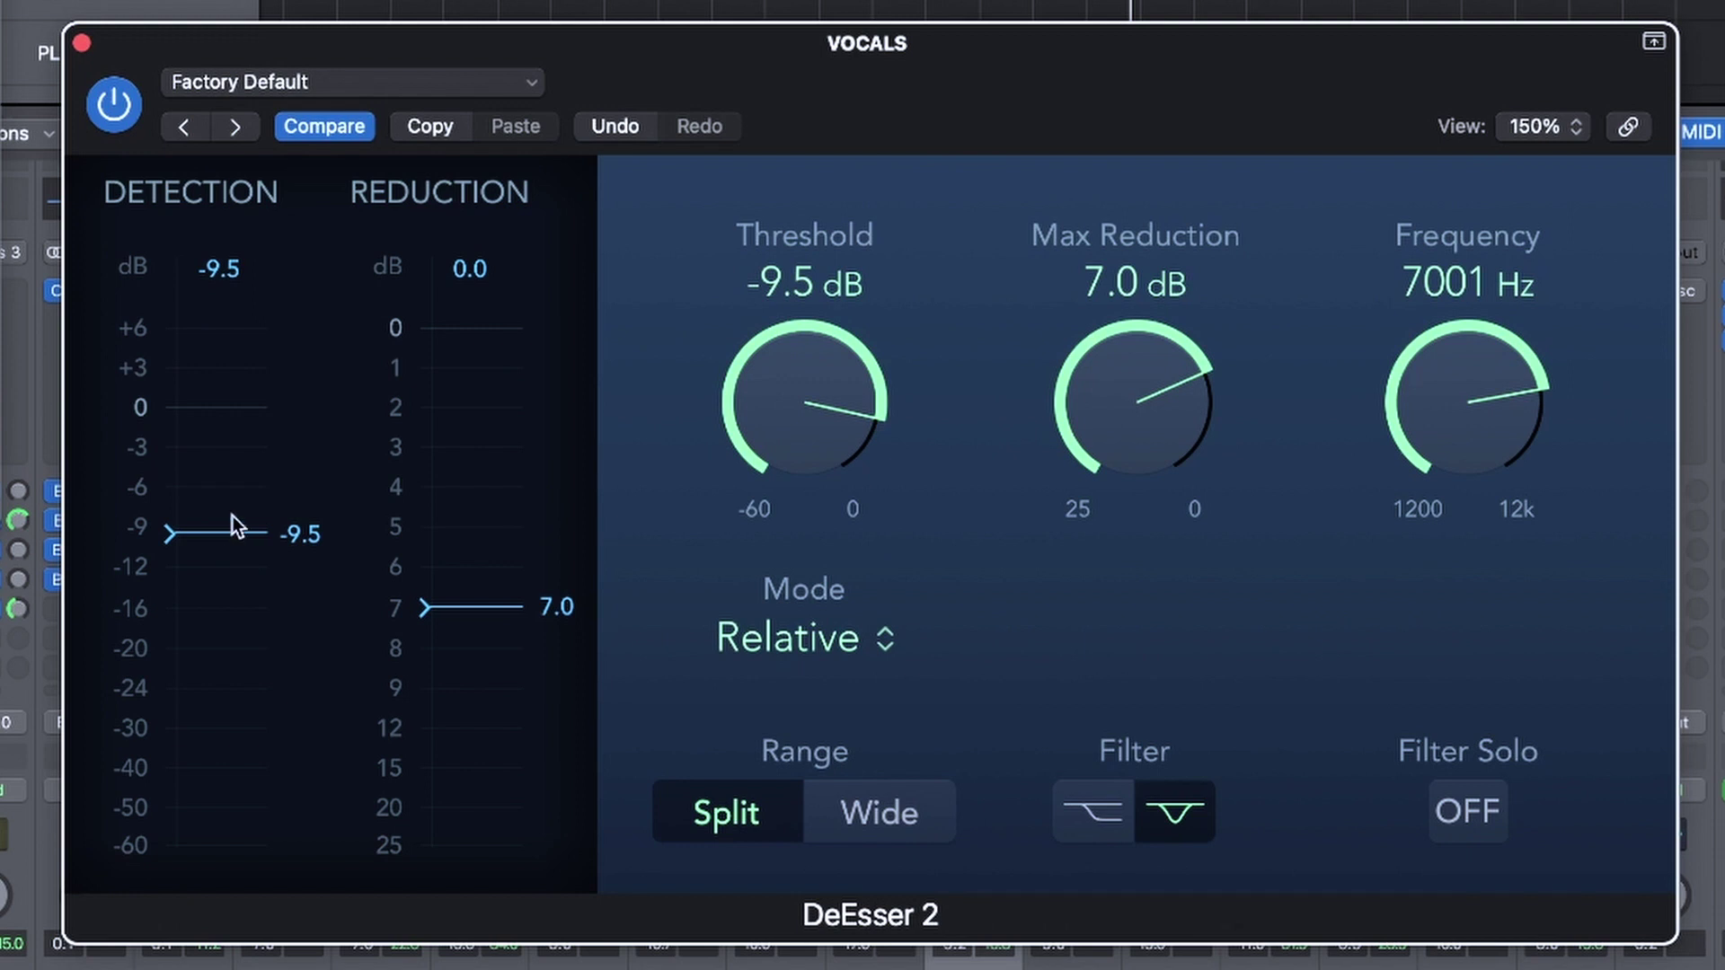
Sweep the de-esser threshold, trim maximum reduction to 7.8 dB, and set Range to Wide.
{"action": "mouse_move", "coordinate": [223, 553]}
{"action": "left_mouse_down"}
{"action": "mouse_move", "coordinate": [193, 412]}
{"action": "mouse_move", "coordinate": [191, 618]}
{"action": "mouse_move", "coordinate": [241, 498]}
{"action": "mouse_move", "coordinate": [228, 474]}
{"action": "mouse_move", "coordinate": [223, 580]}
{"action": "mouse_move", "coordinate": [223, 552]}
{"action": "left_mouse_up"}
{"action": "mouse_move", "coordinate": [1084, 462]}
{"action": "left_mouse_down"}
{"action": "mouse_move", "coordinate": [1101, 429]}
{"action": "mouse_move", "coordinate": [1108, 510]}
{"action": "mouse_move", "coordinate": [1107, 495]}
{"action": "left_mouse_up"}
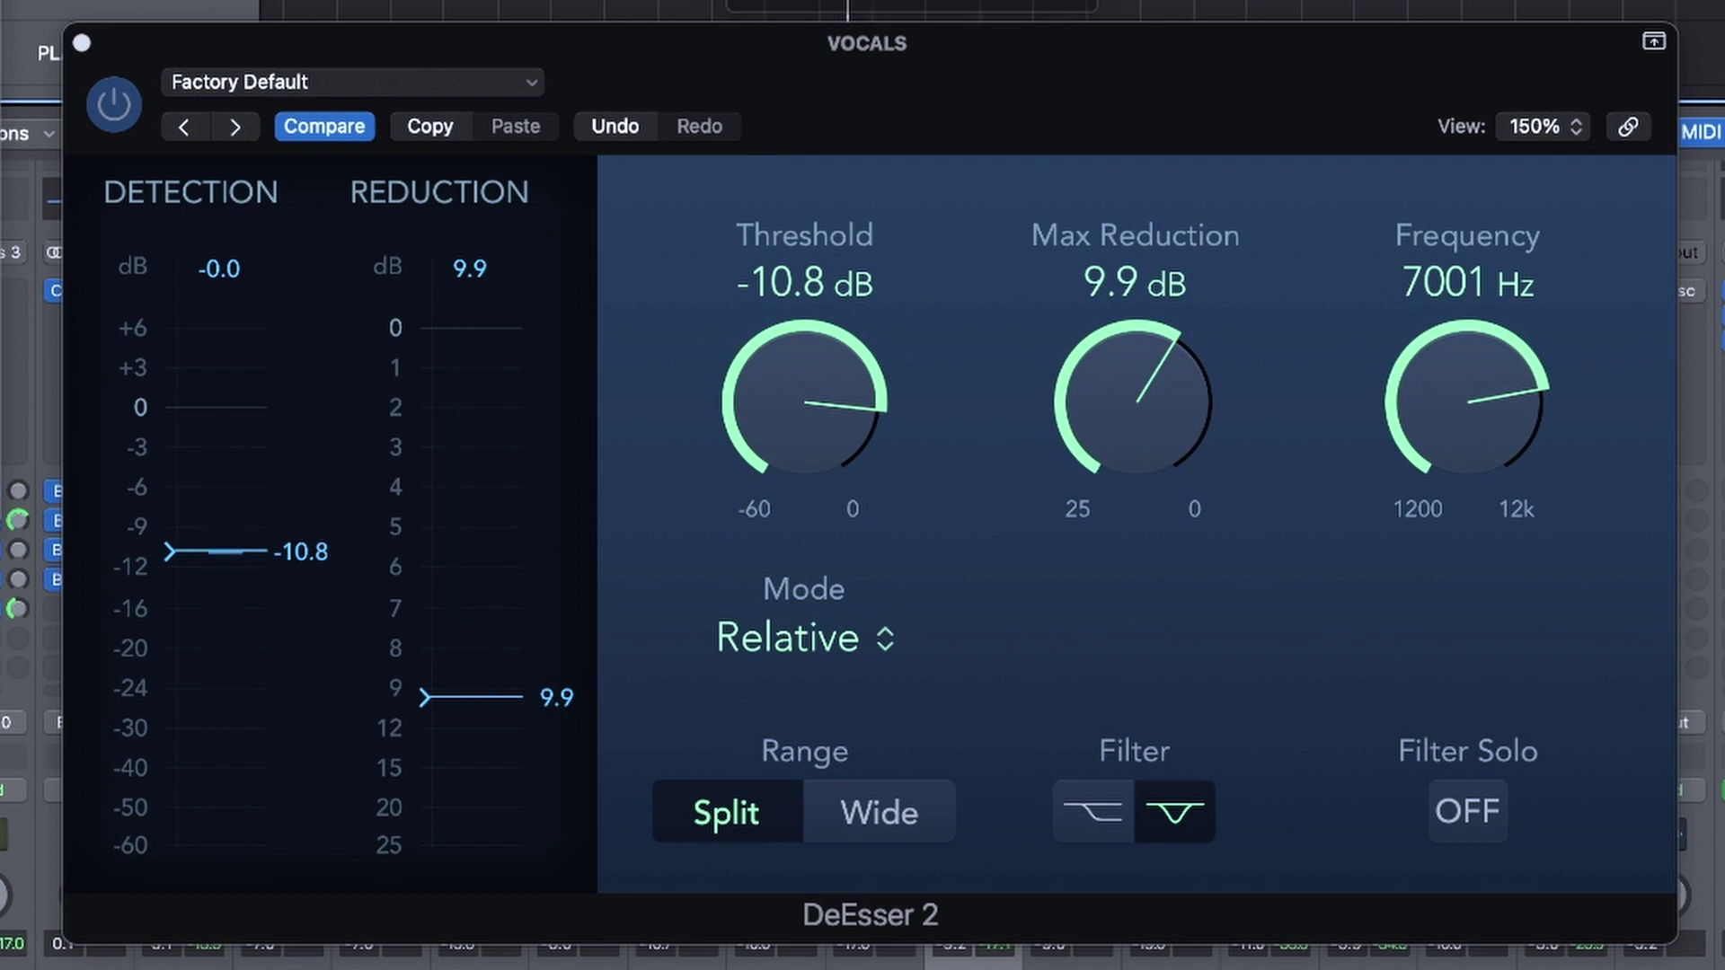
{"action": "left_click_drag", "start_coordinate": [257, 558], "coordinate": [258, 627]}
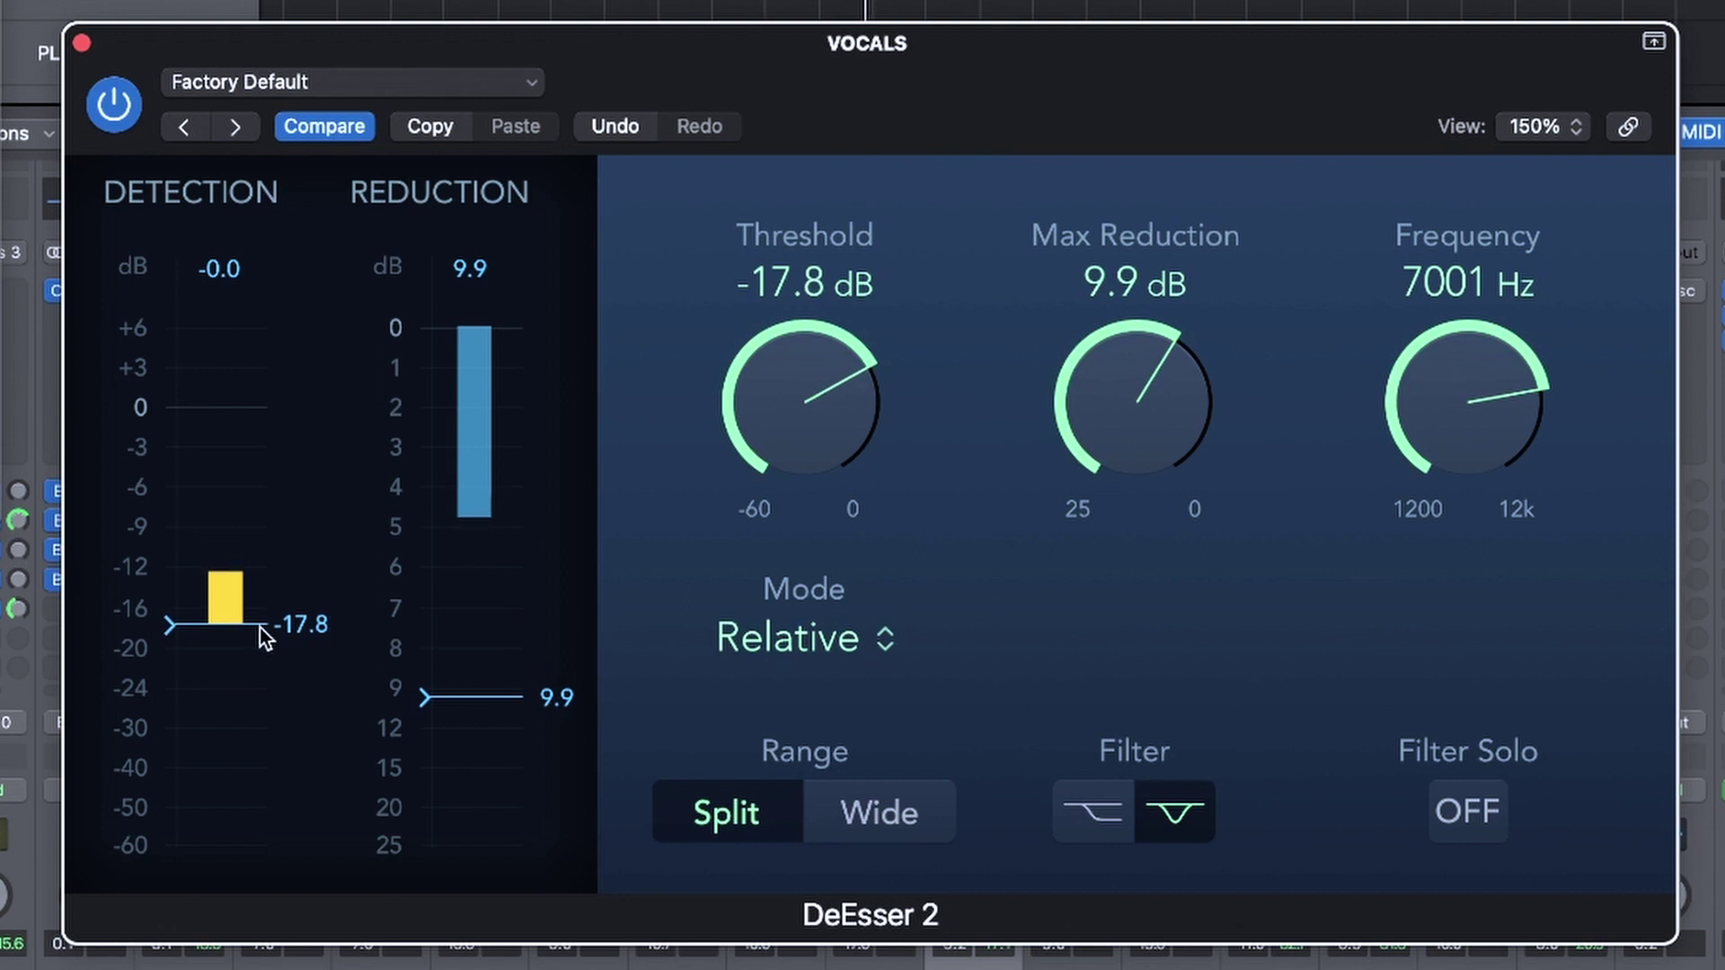
{"action": "left_click_drag", "start_coordinate": [1089, 472], "coordinate": [1100, 429]}
{"action": "left_click", "coordinate": [881, 813]}
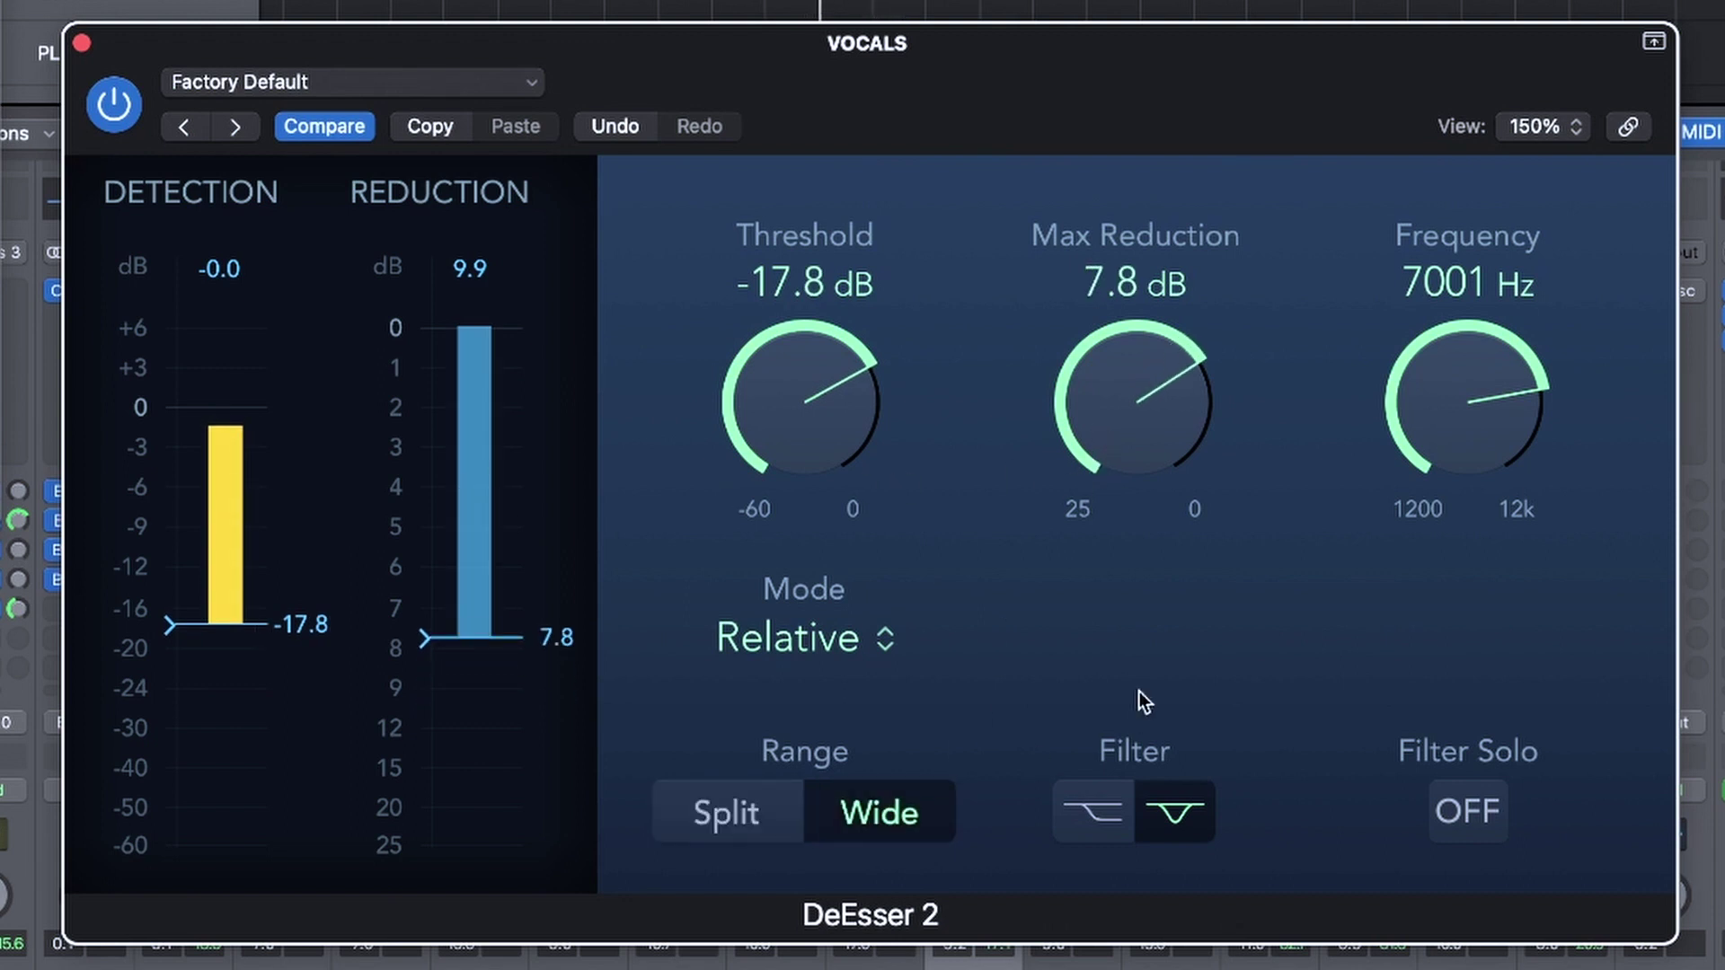
Set frequency to 8369 Hz, maximum reduction to 11.0 dB and threshold to -10.0 dB.
{"action": "left_click_drag", "start_coordinate": [258, 626], "coordinate": [264, 528]}
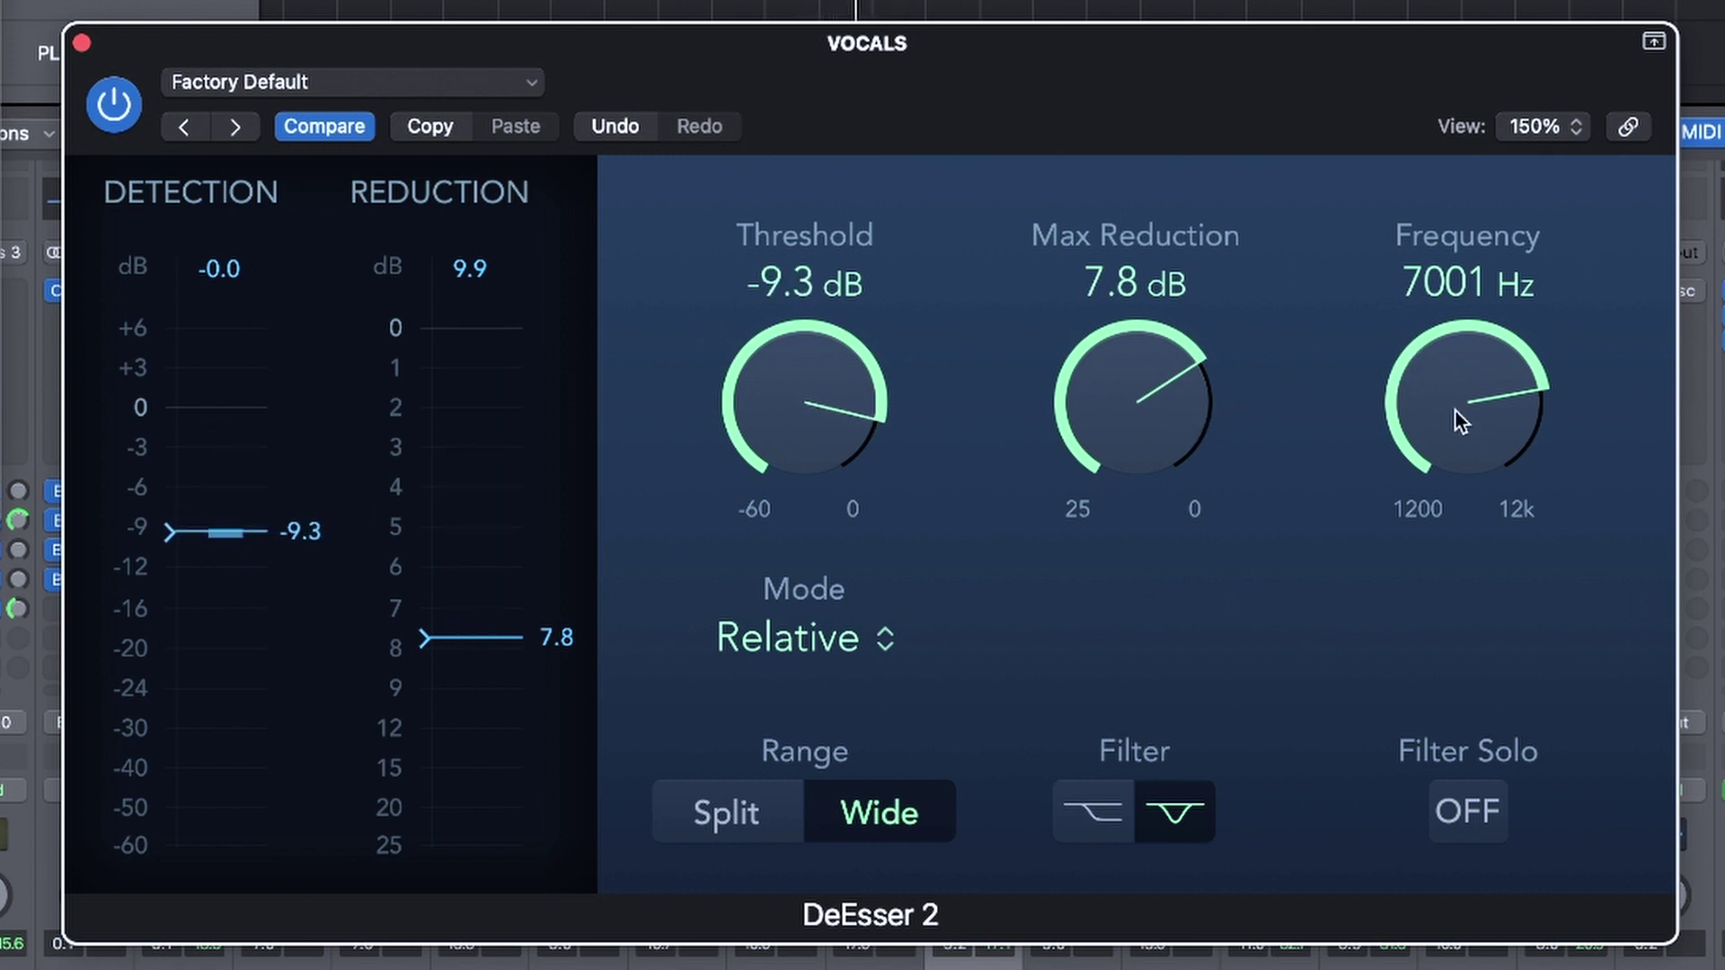
{"action": "mouse_move", "coordinate": [1459, 419]}
{"action": "left_mouse_down"}
{"action": "mouse_move", "coordinate": [1455, 359]}
{"action": "mouse_move", "coordinate": [1458, 390]}
{"action": "left_mouse_up"}
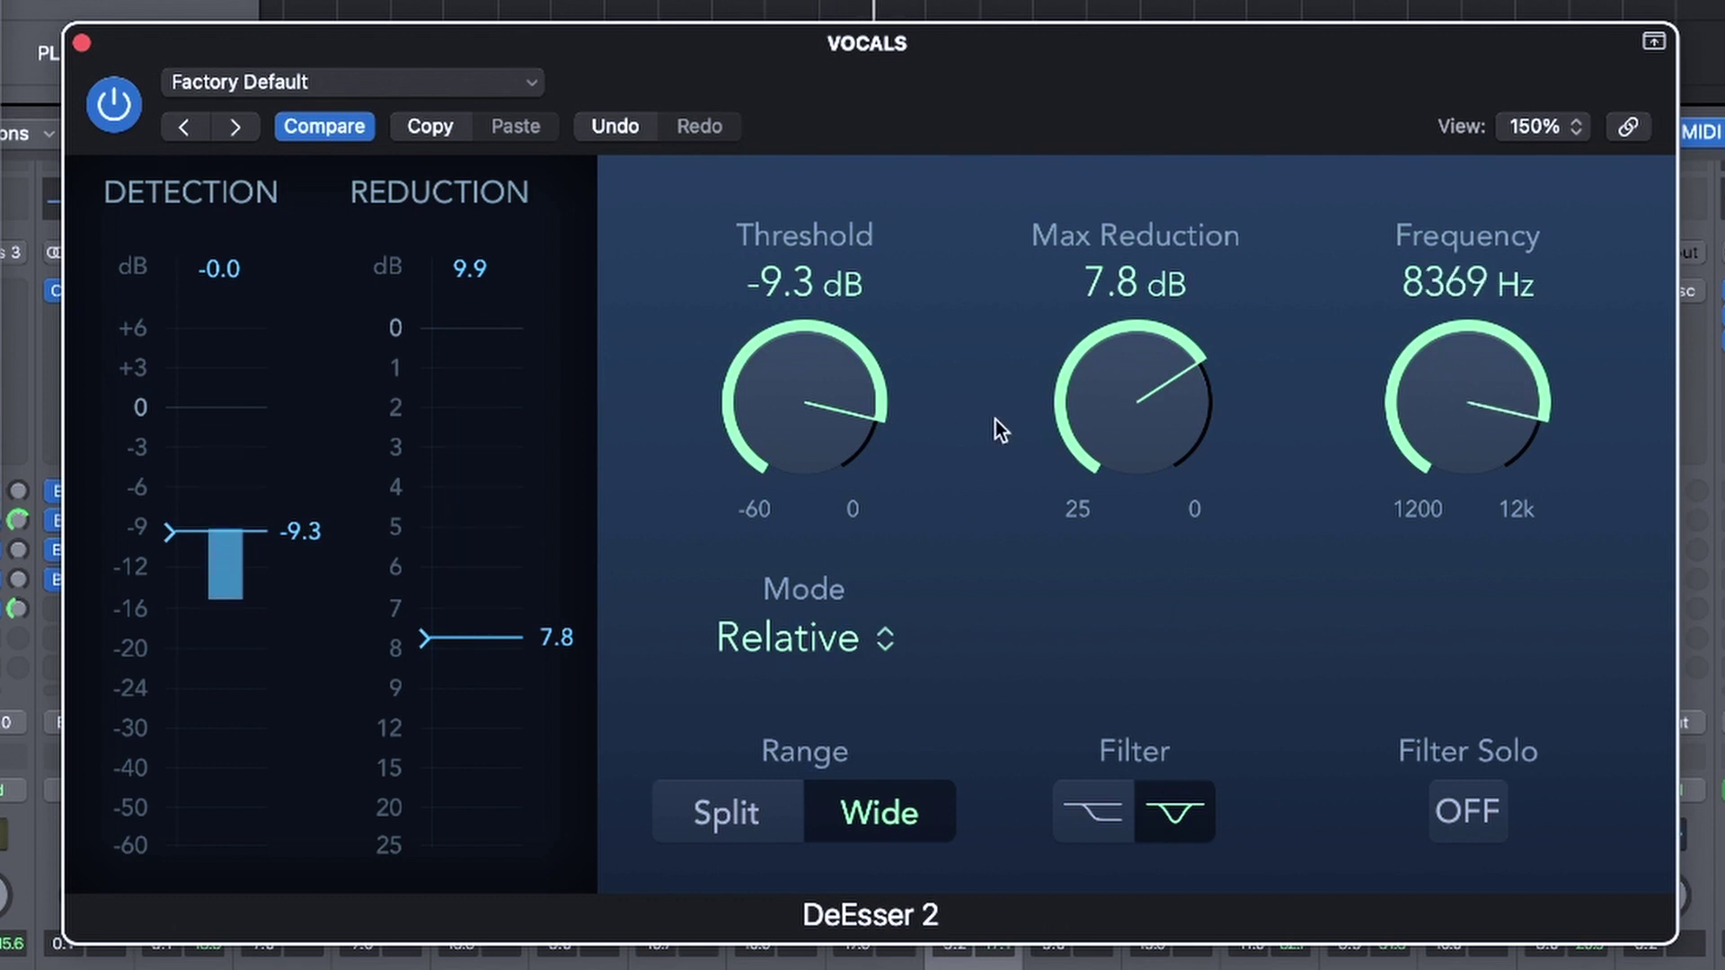
{"action": "left_click_drag", "start_coordinate": [1163, 417], "coordinate": [1167, 476]}
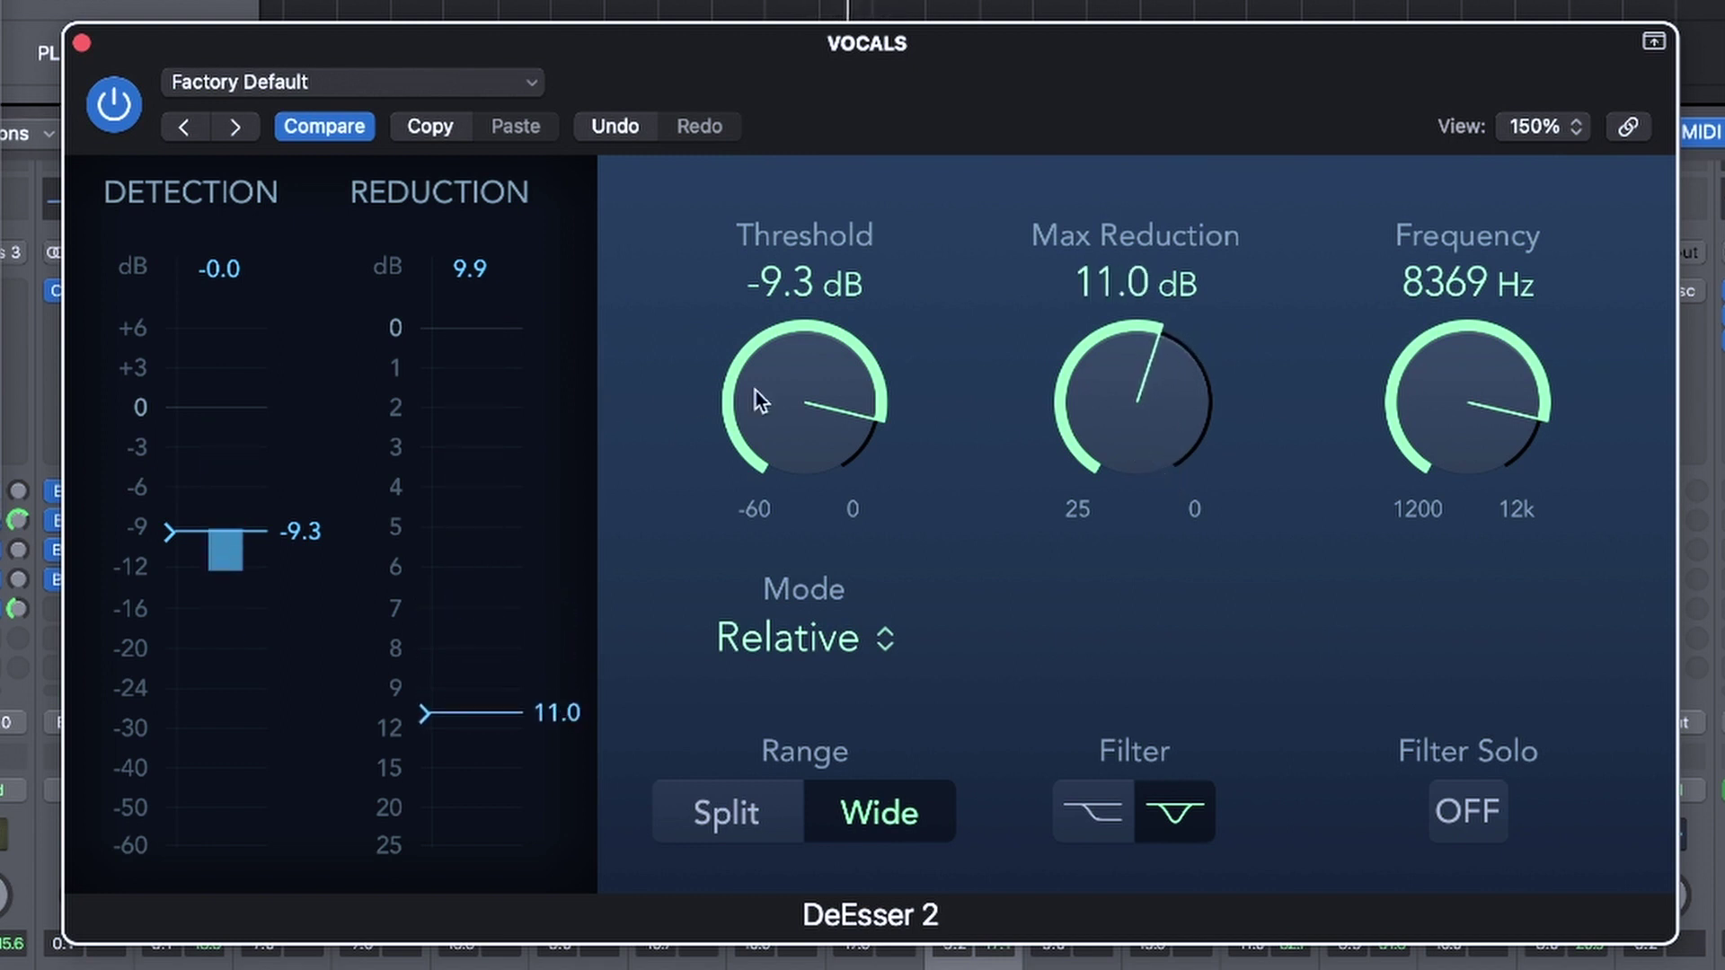
{"action": "left_click_drag", "start_coordinate": [756, 391], "coordinate": [821, 397]}
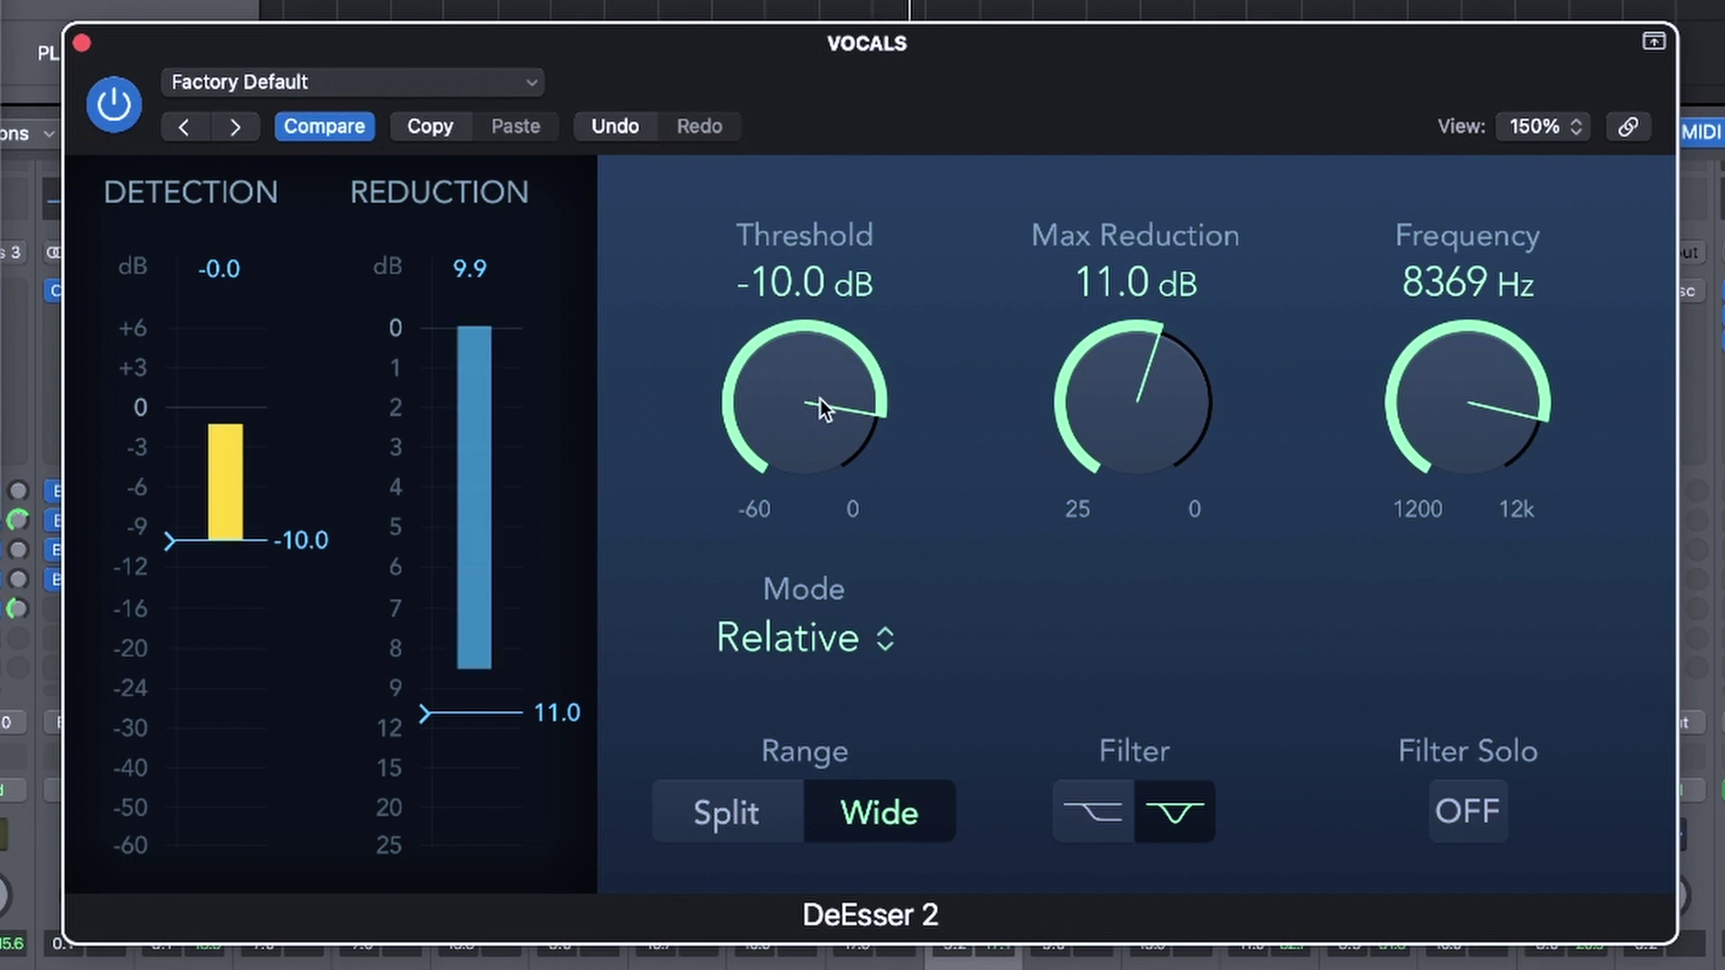
{"action": "left_click_drag", "start_coordinate": [823, 88], "coordinate": [820, 82]}
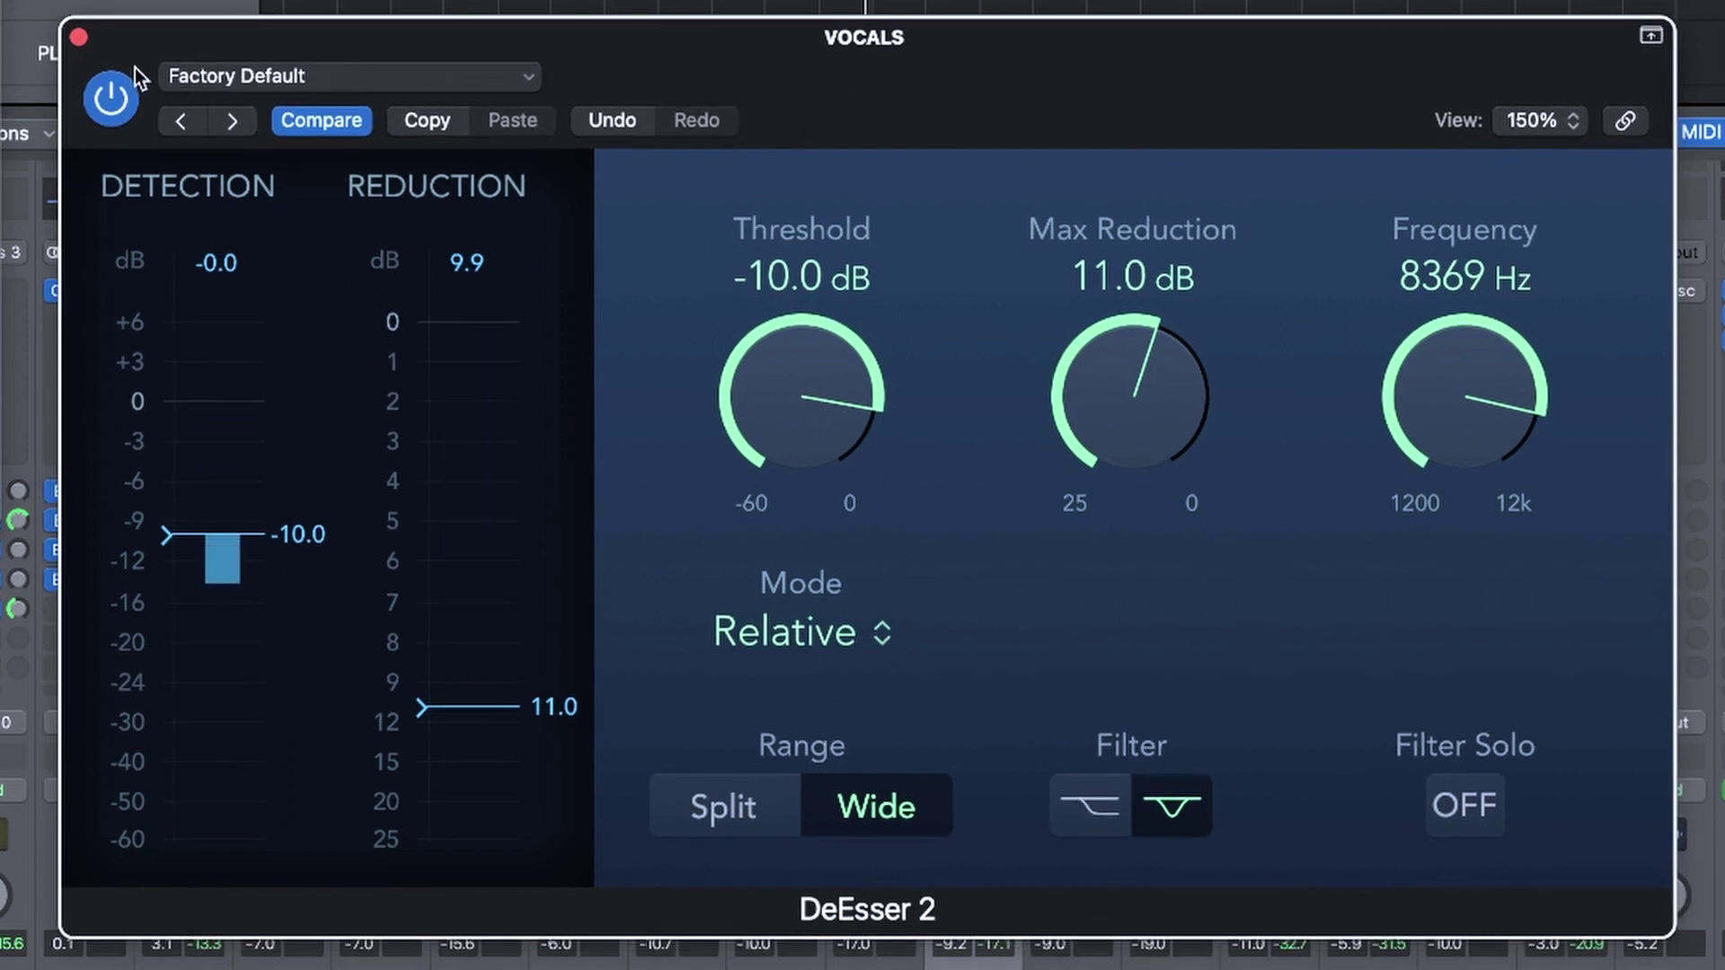
A/B the vocal by bypassing DeEsser 2, leave it active, and close its editor.
{"action": "left_click", "coordinate": [117, 99]}
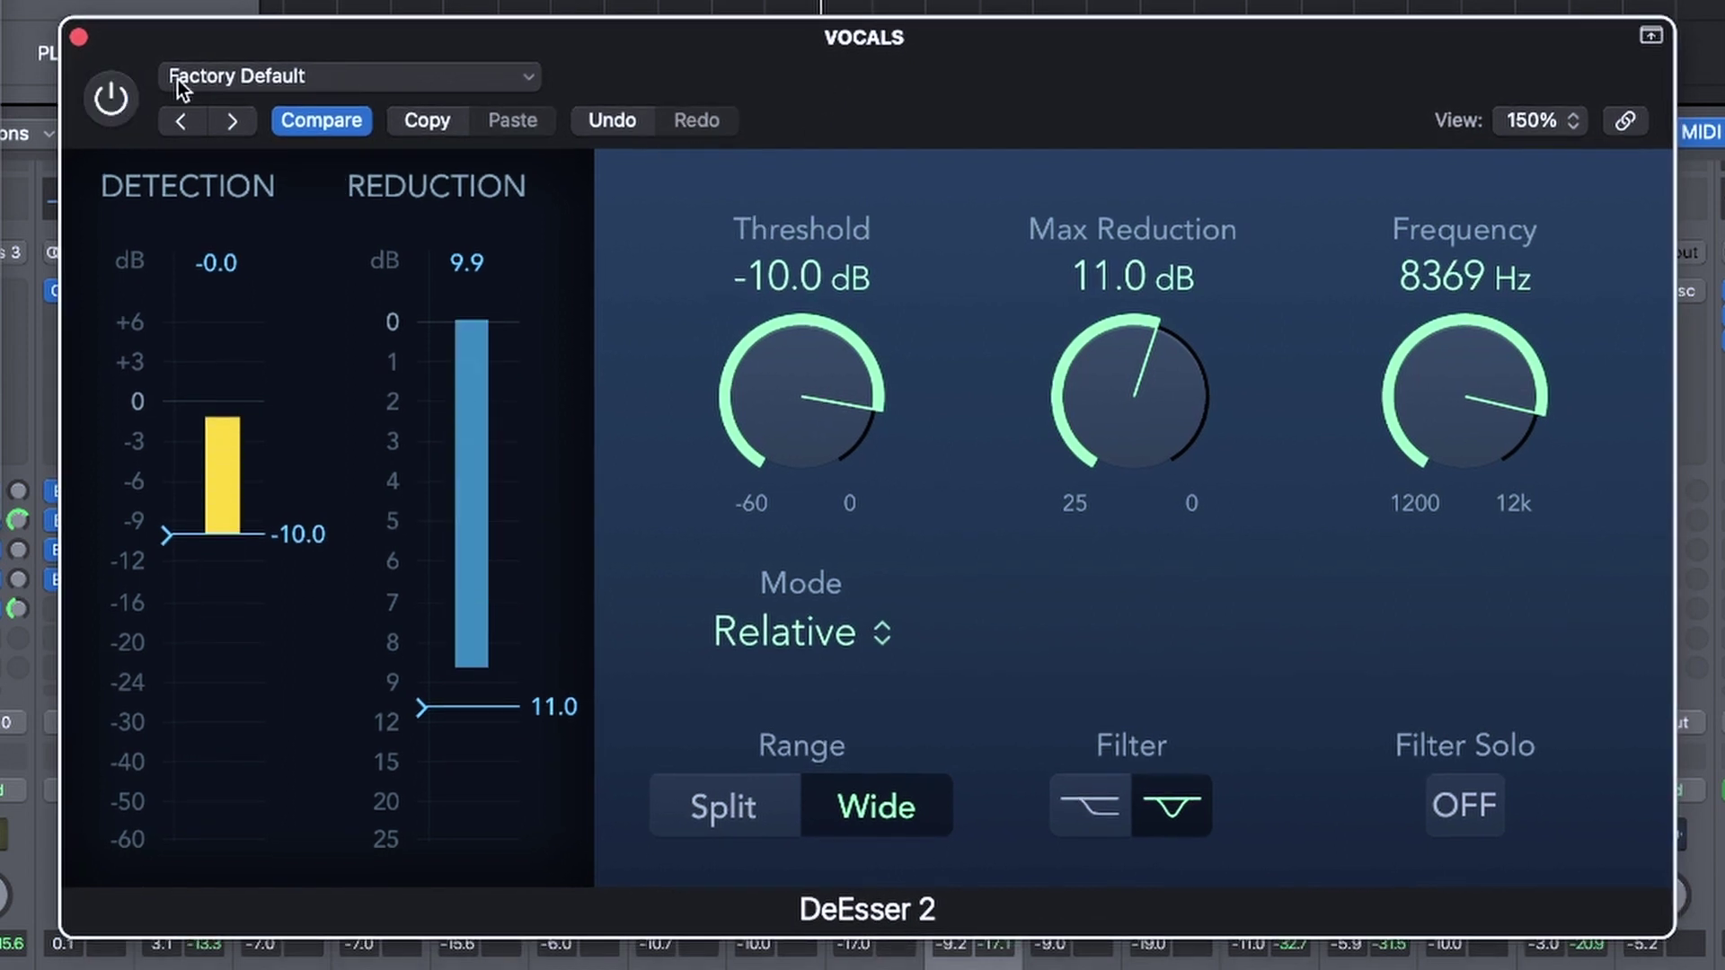
{"action": "left_click", "coordinate": [115, 102]}
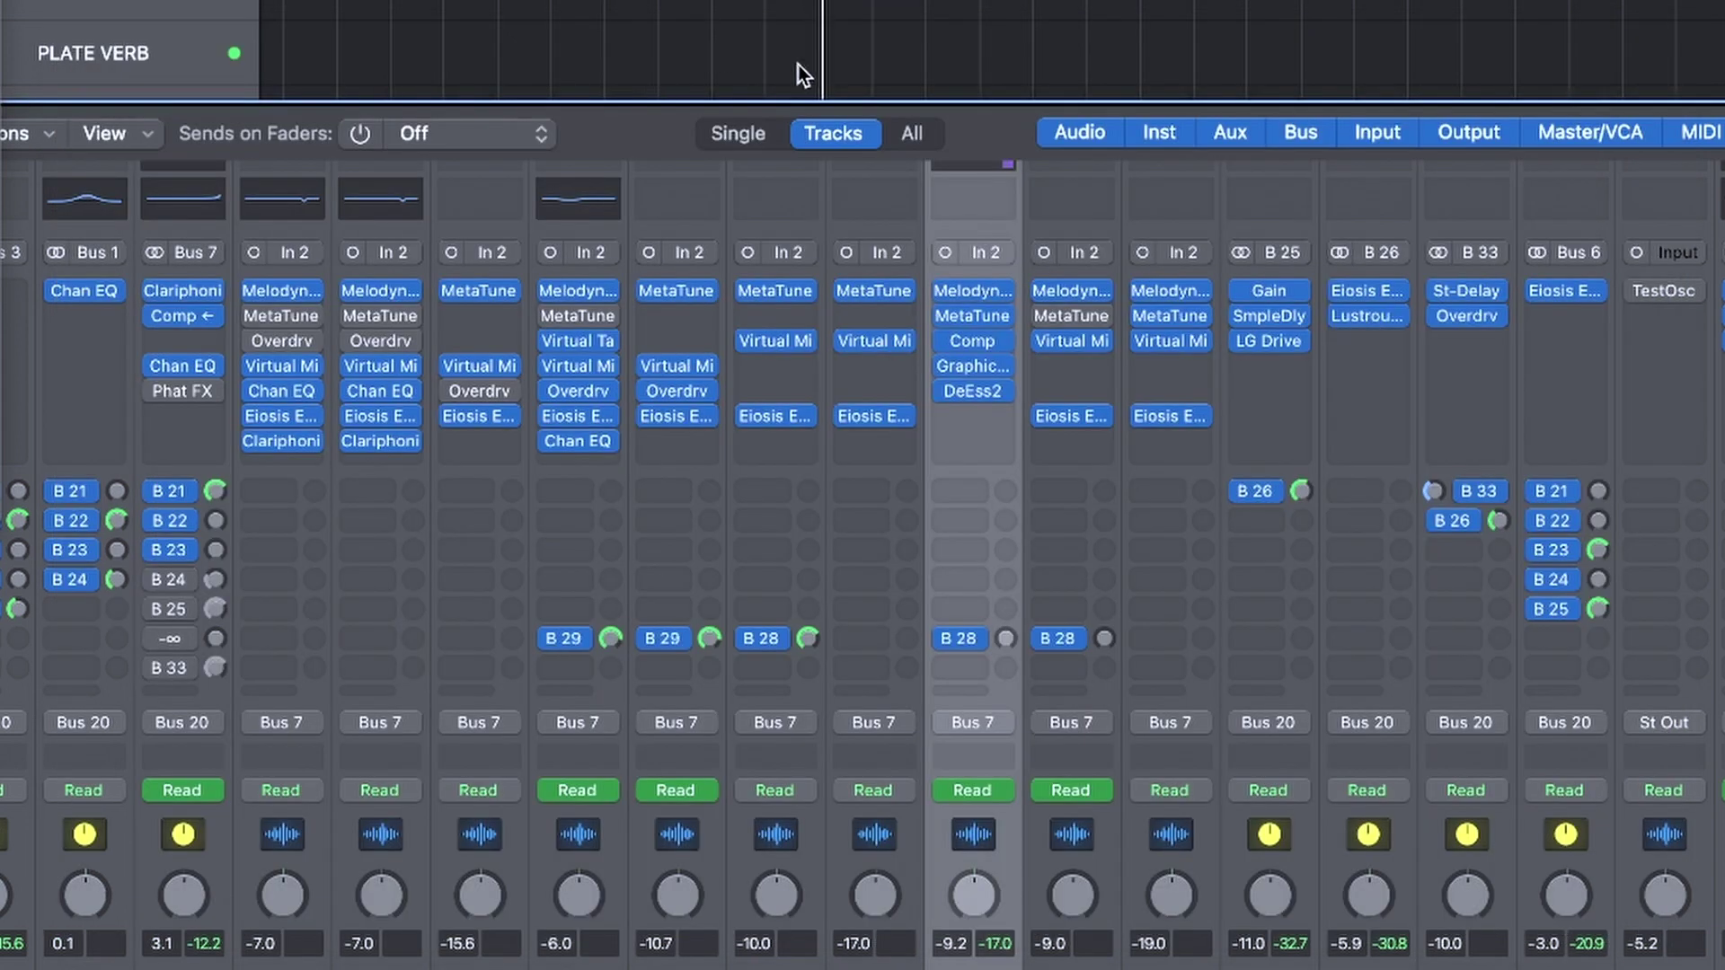
{"action": "left_click", "coordinate": [79, 36]}
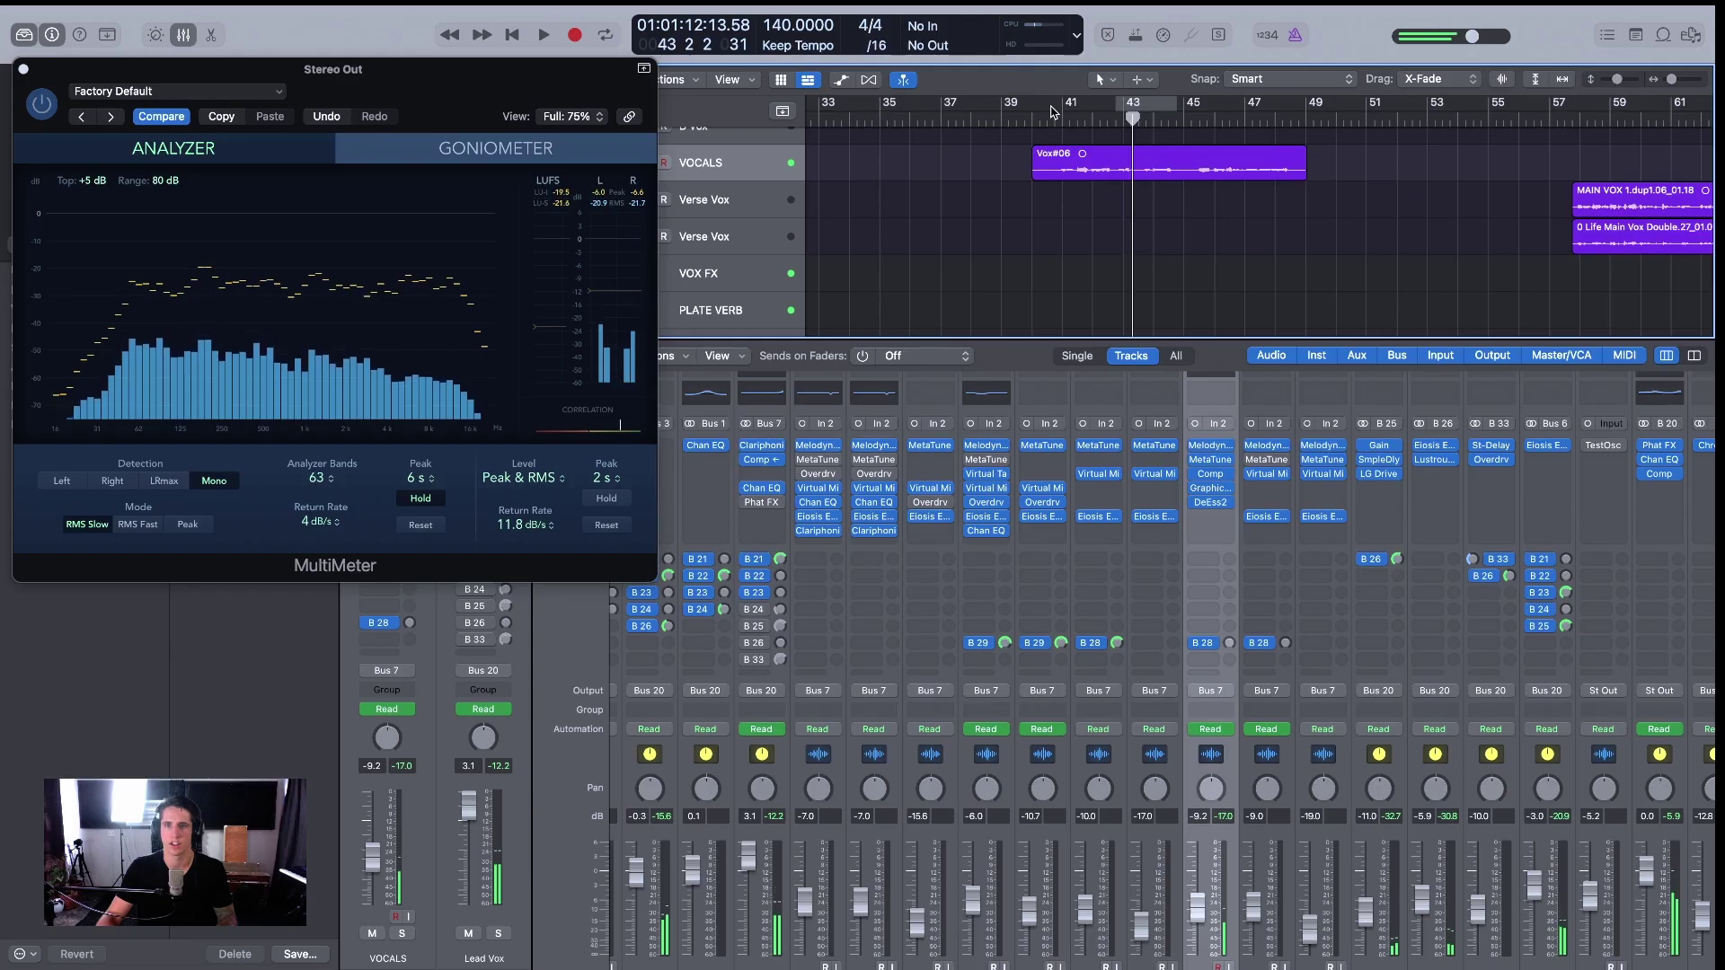
Replay from bar 41 while repositioning the MultiMeter window, then stop playback.
{"action": "left_click", "coordinate": [1060, 110]}
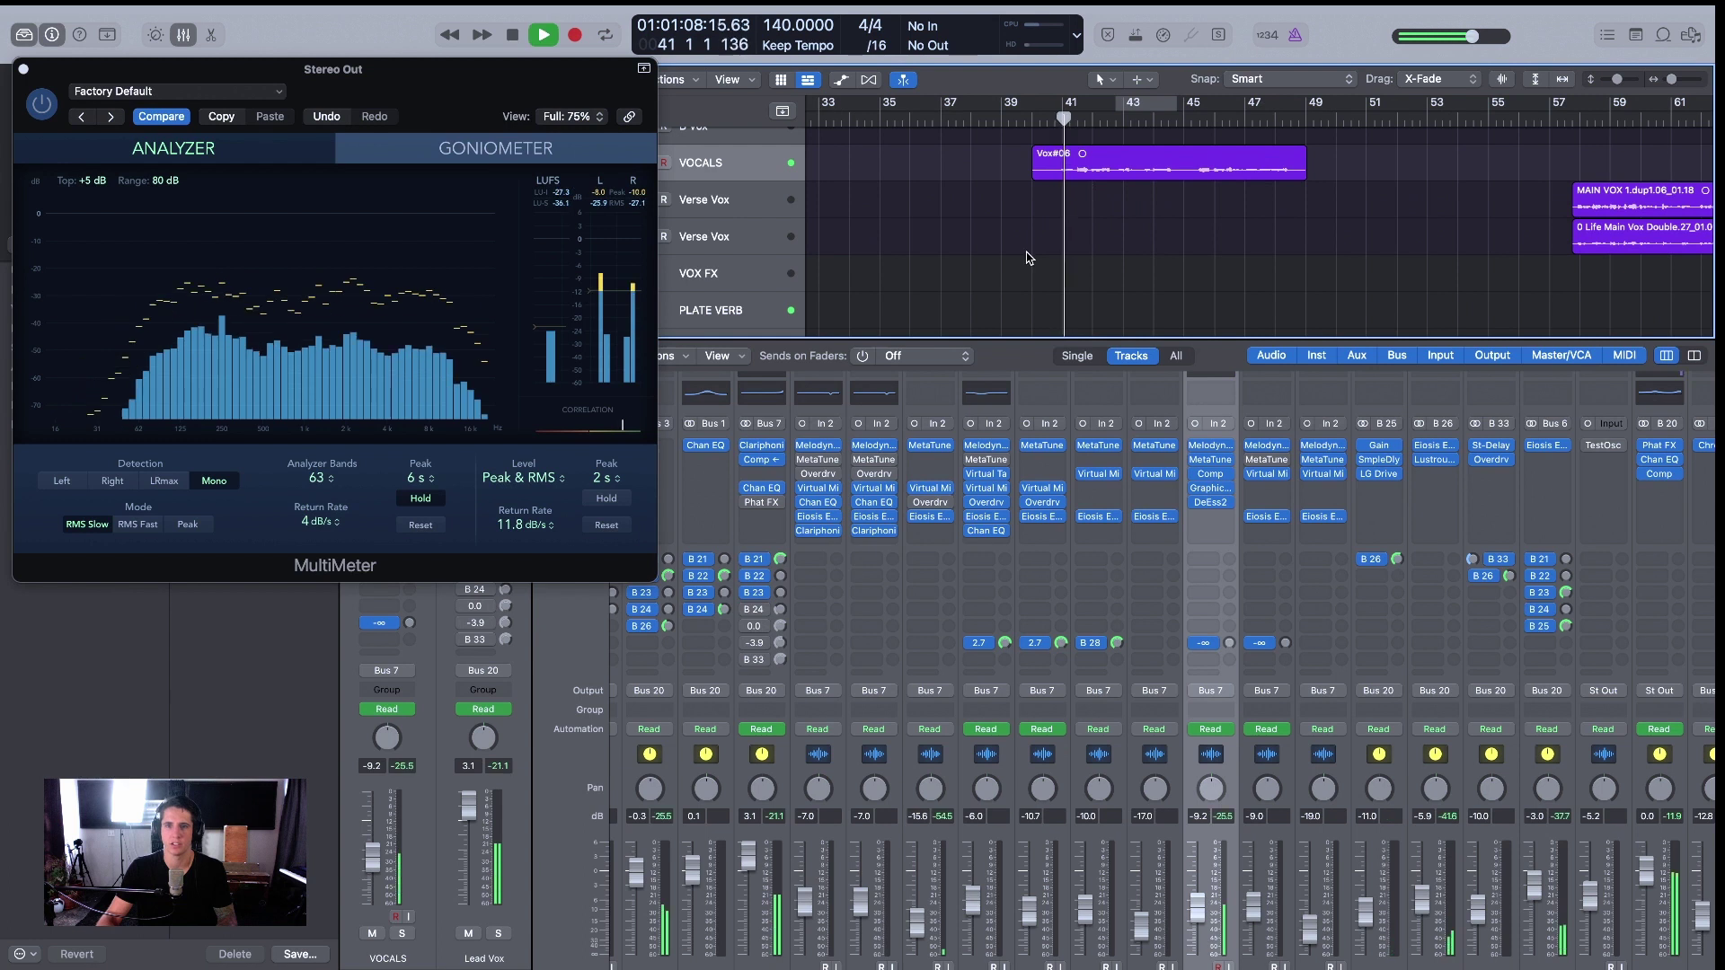
{"action": "left_click_drag", "start_coordinate": [528, 123], "coordinate": [539, 118]}
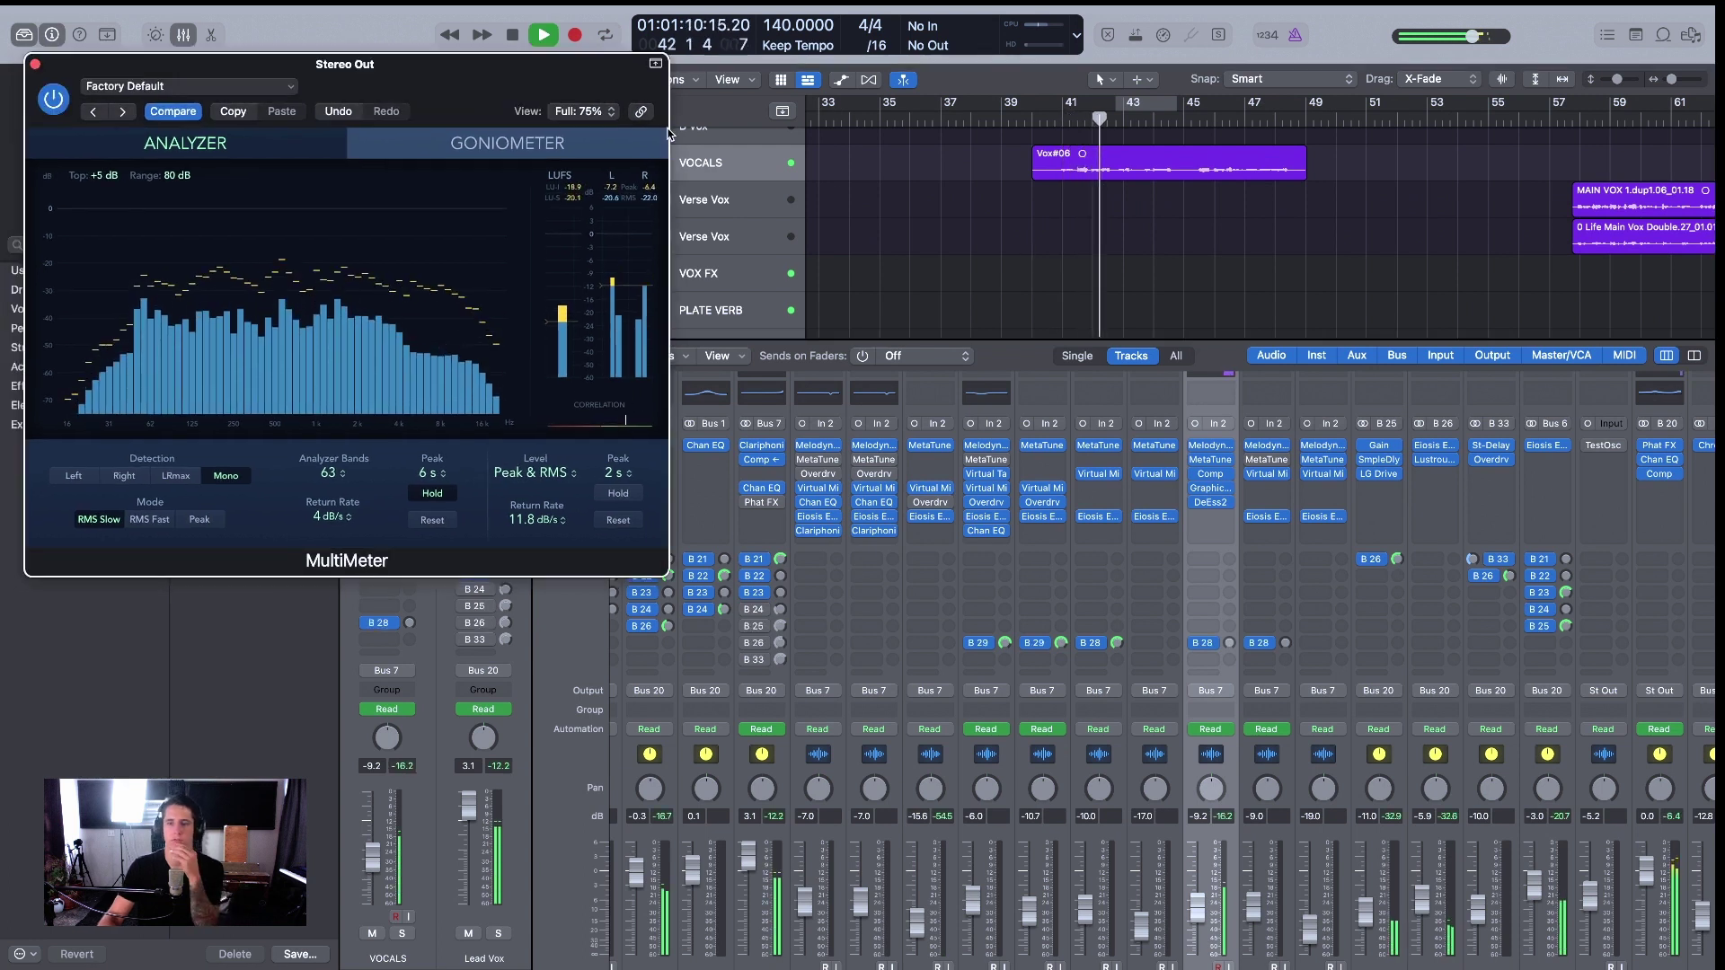
{"action": "left_click", "coordinate": [1053, 203]}
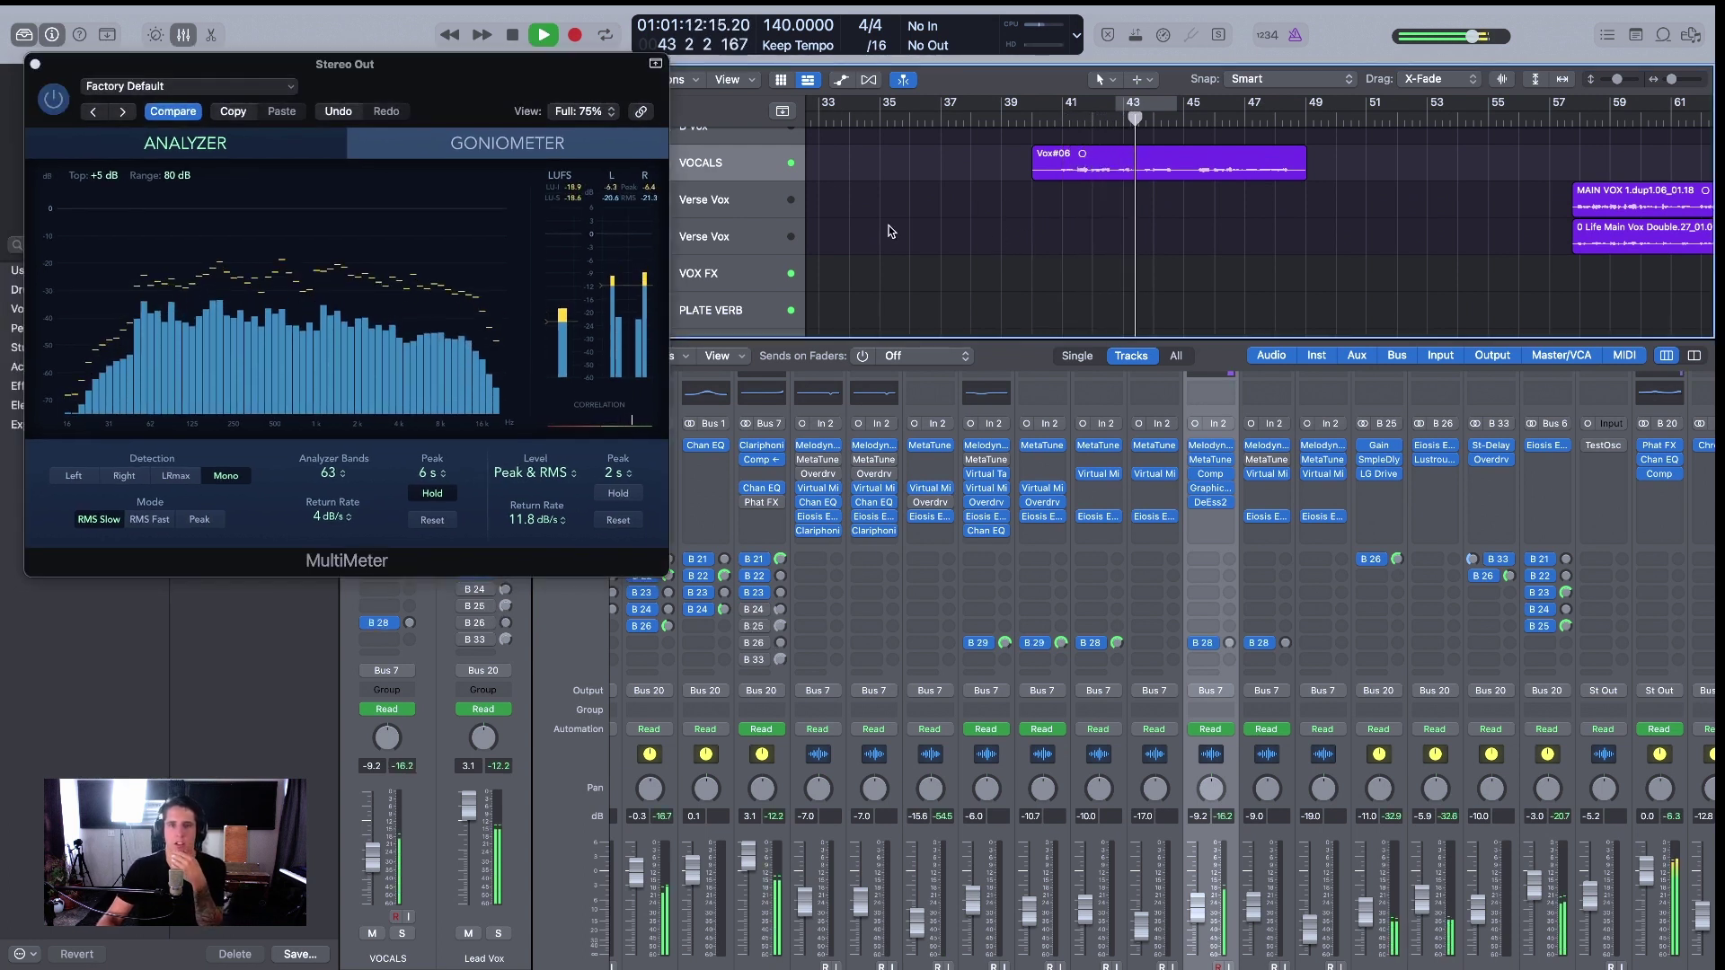
{"action": "left_click_drag", "start_coordinate": [393, 90], "coordinate": [398, 95]}
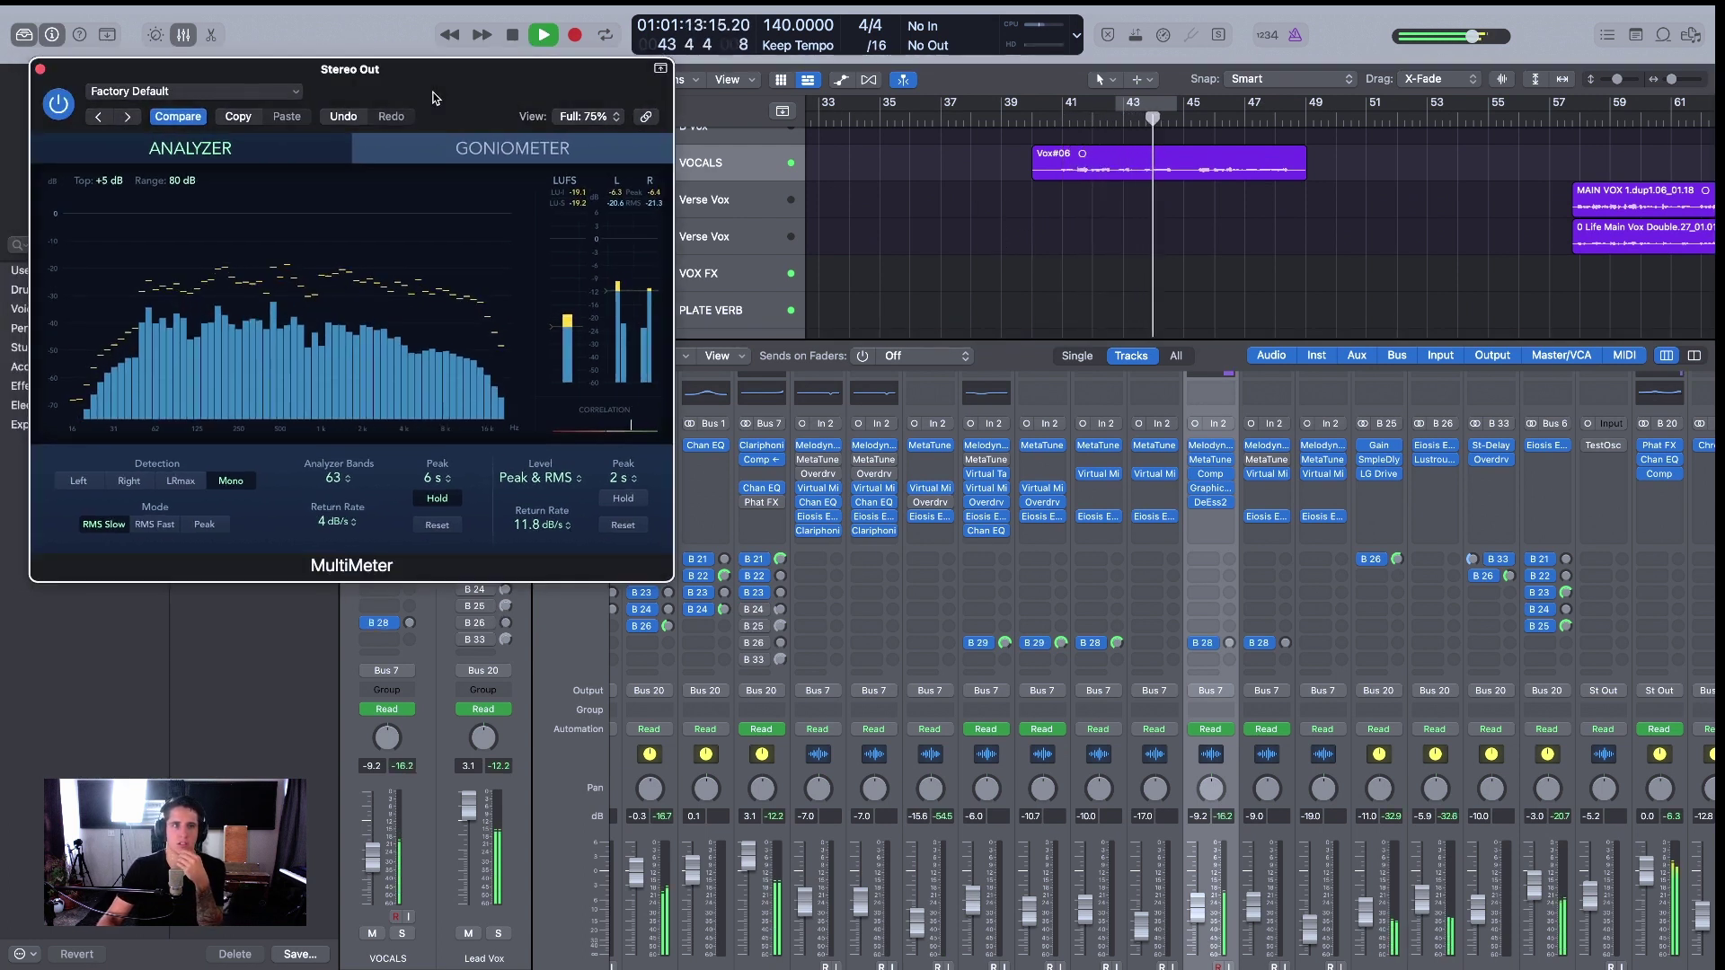
{"action": "left_click", "coordinate": [1006, 222]}
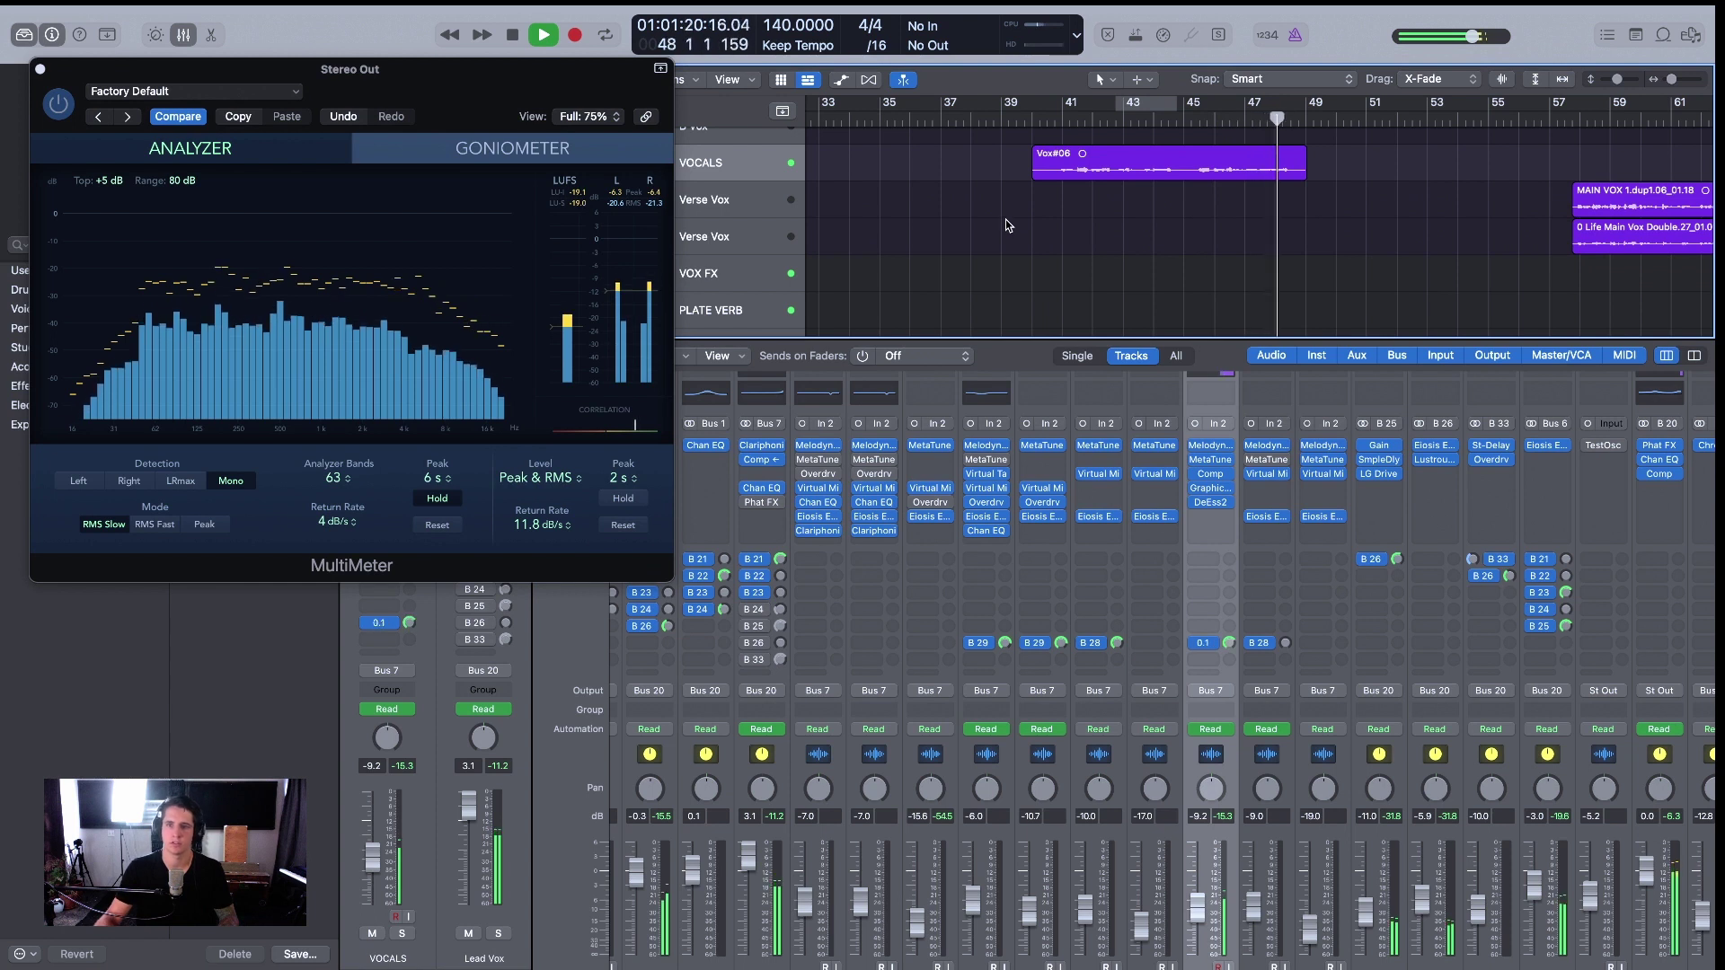
{"action": "key", "text": "space"}
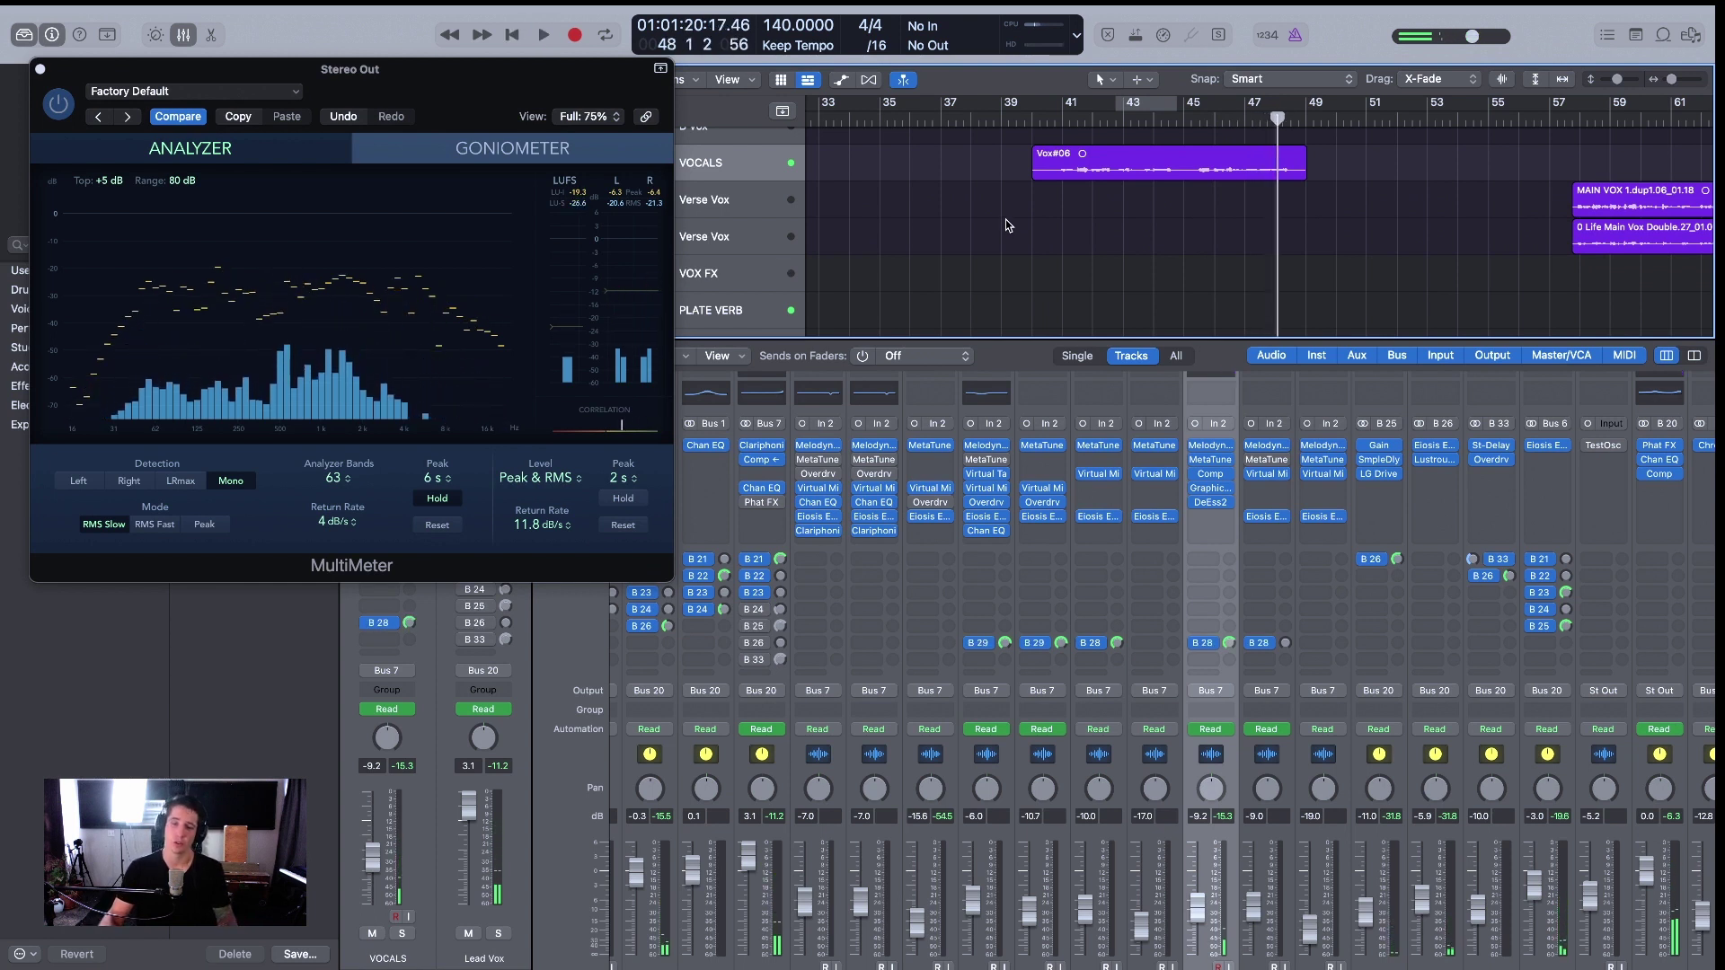